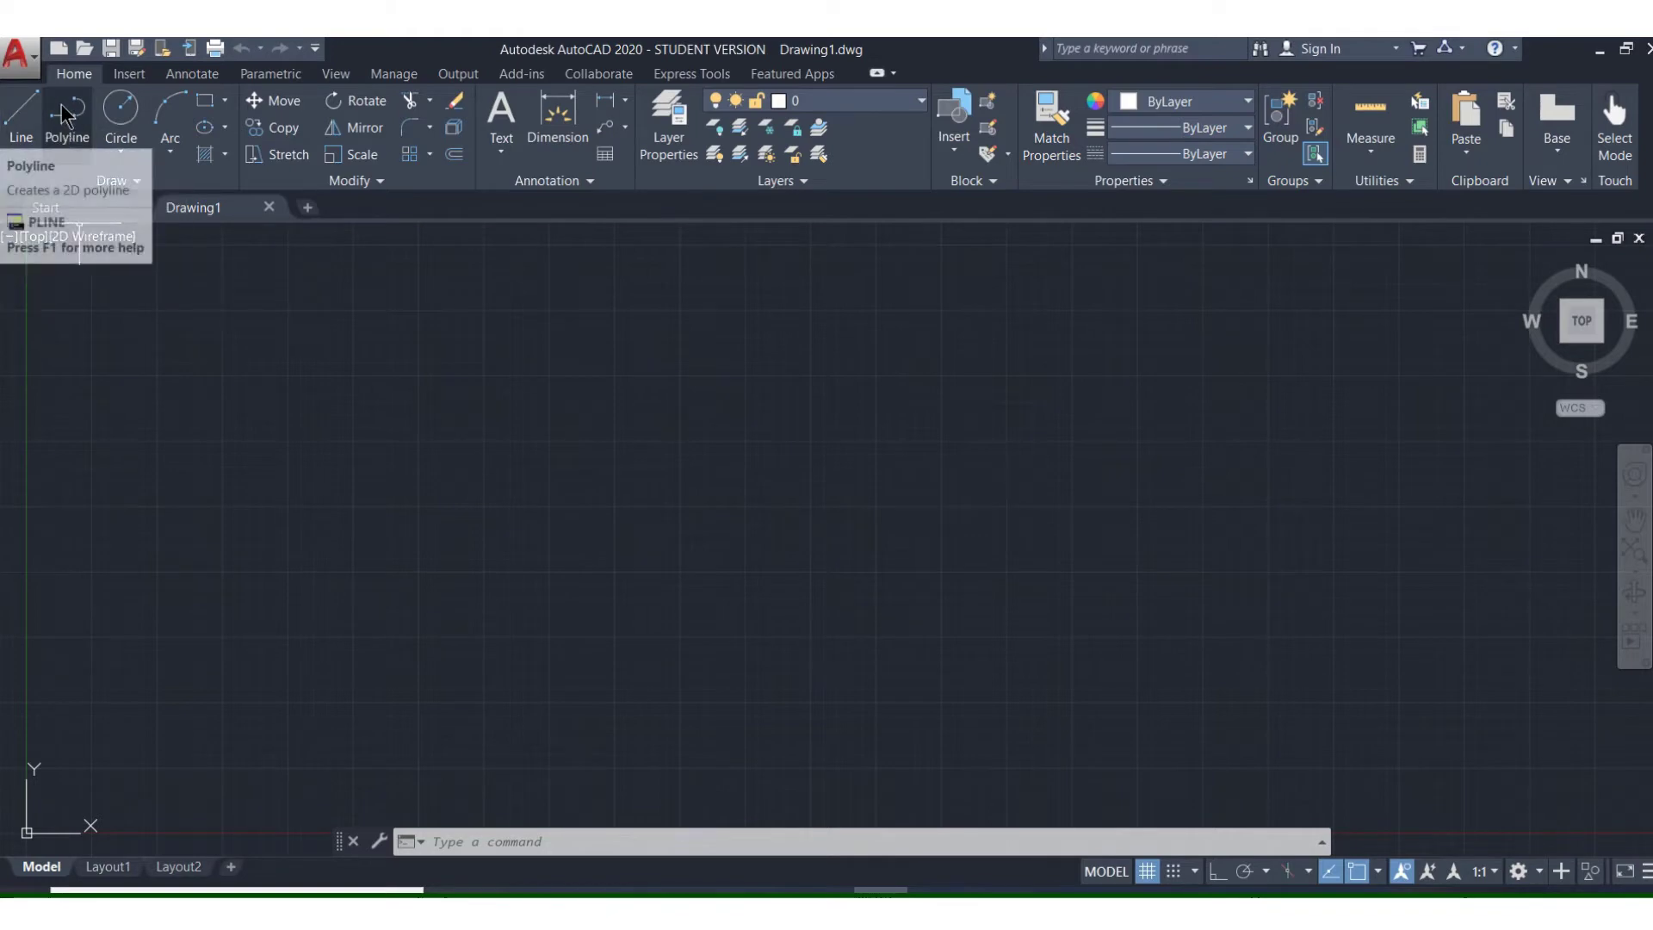
{"action": "left_click", "coordinate": [123, 71]}
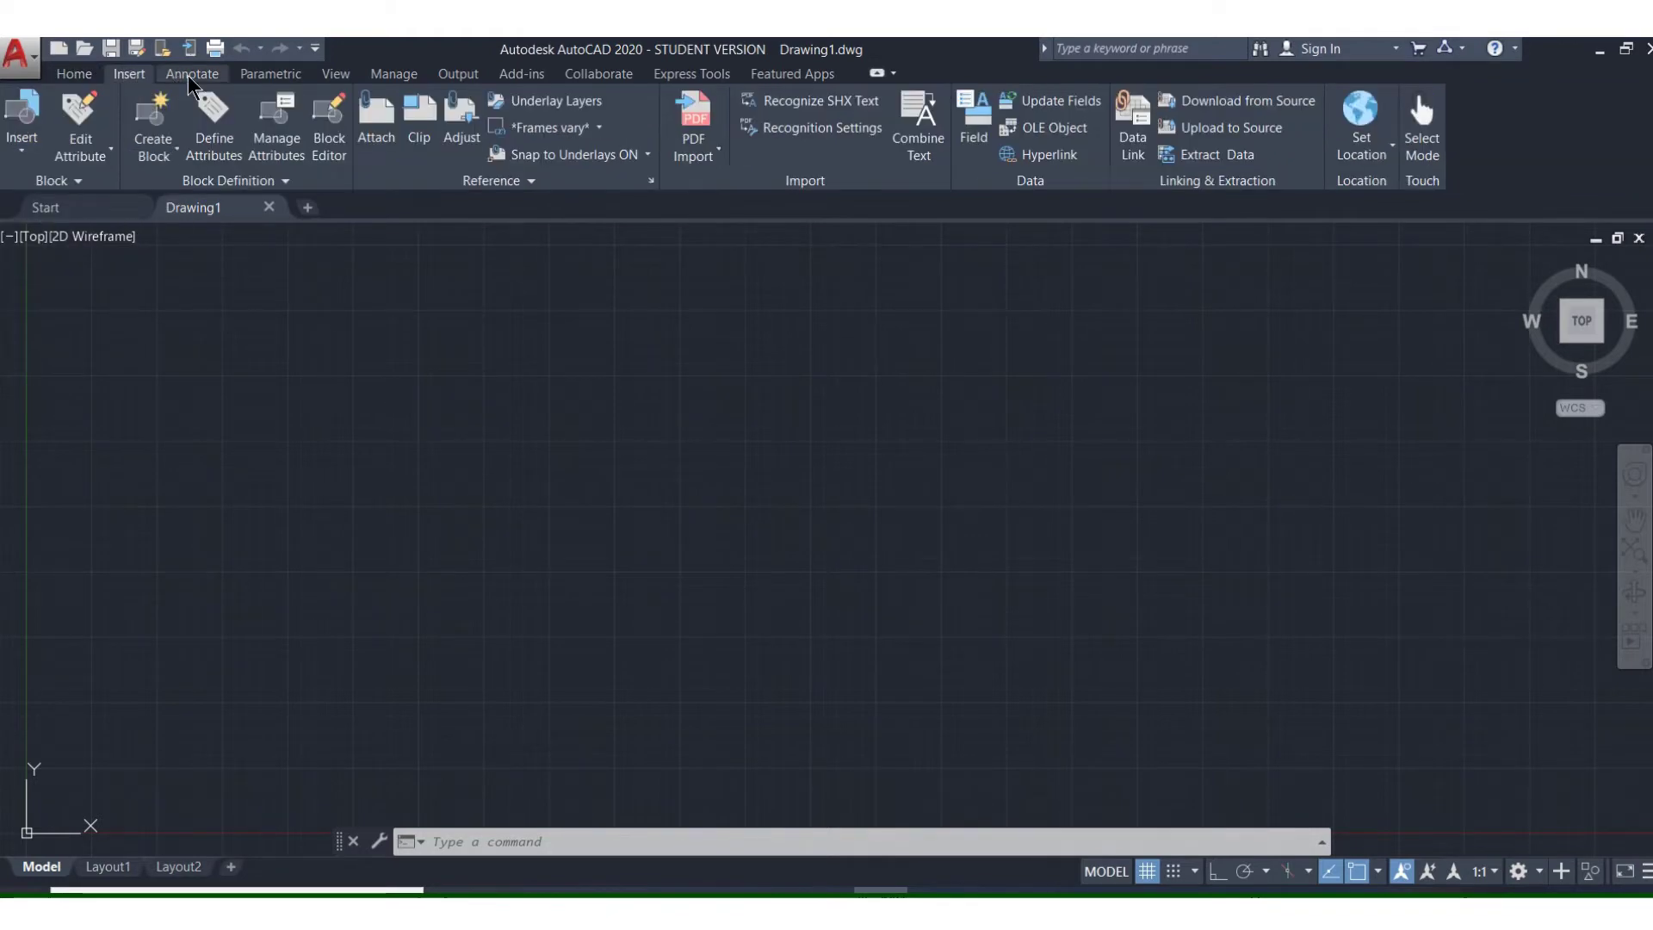
{"action": "left_click", "coordinate": [187, 75]}
{"action": "left_click", "coordinate": [249, 75]}
{"action": "left_click", "coordinate": [332, 73]}
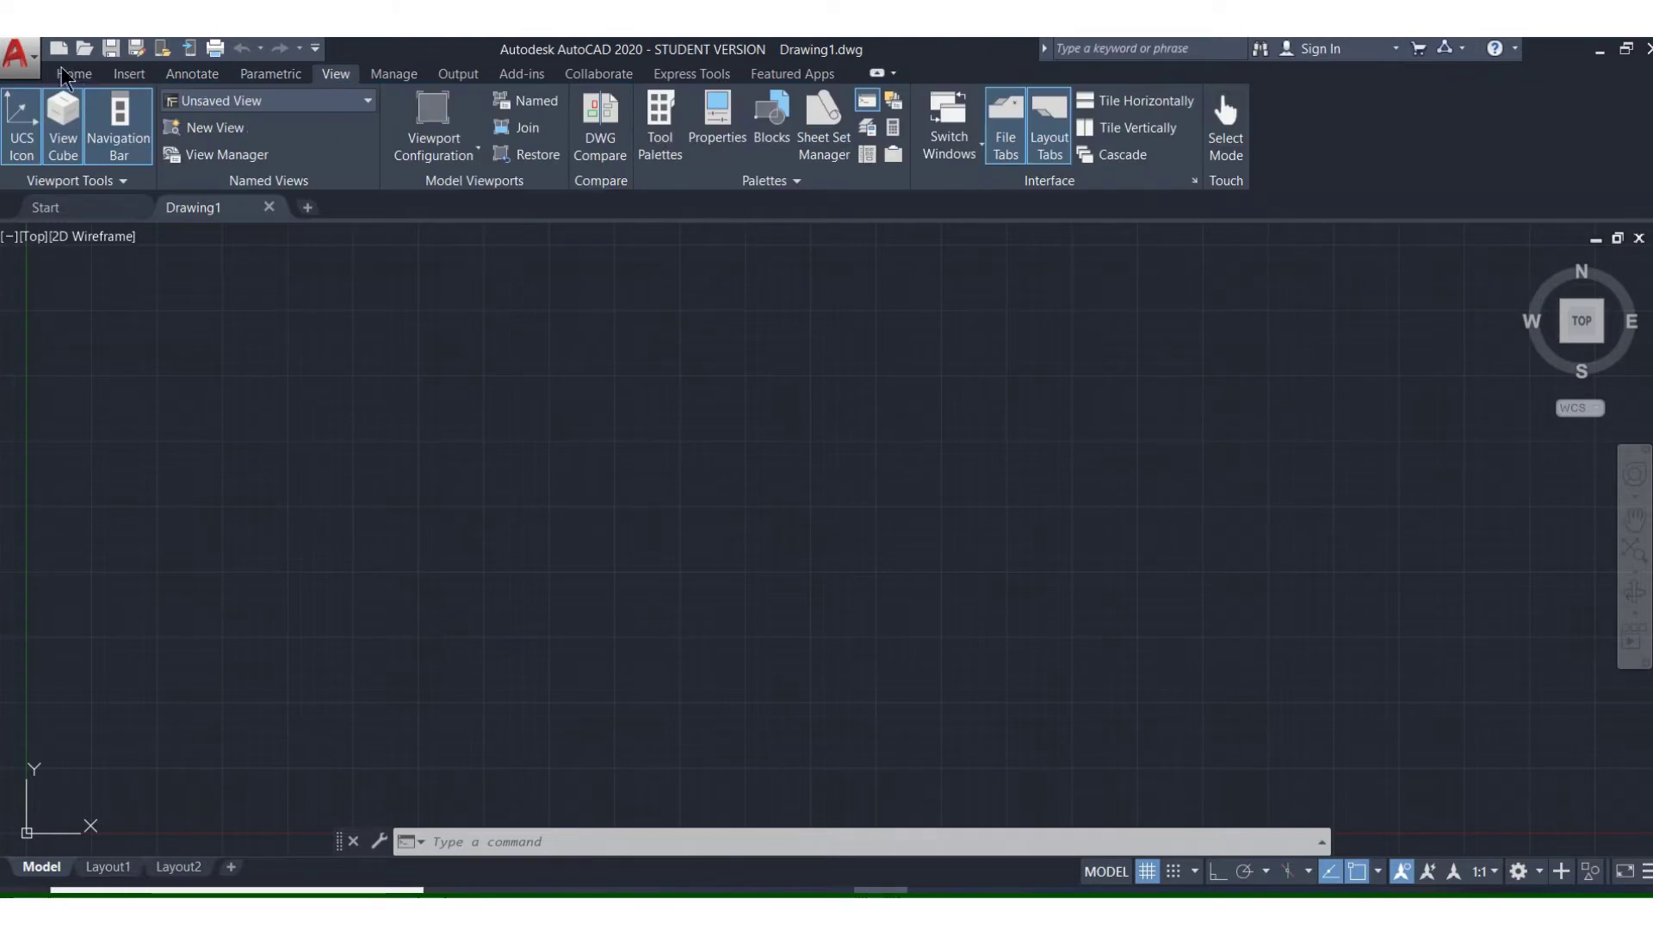
{"action": "left_click", "coordinate": [74, 74]}
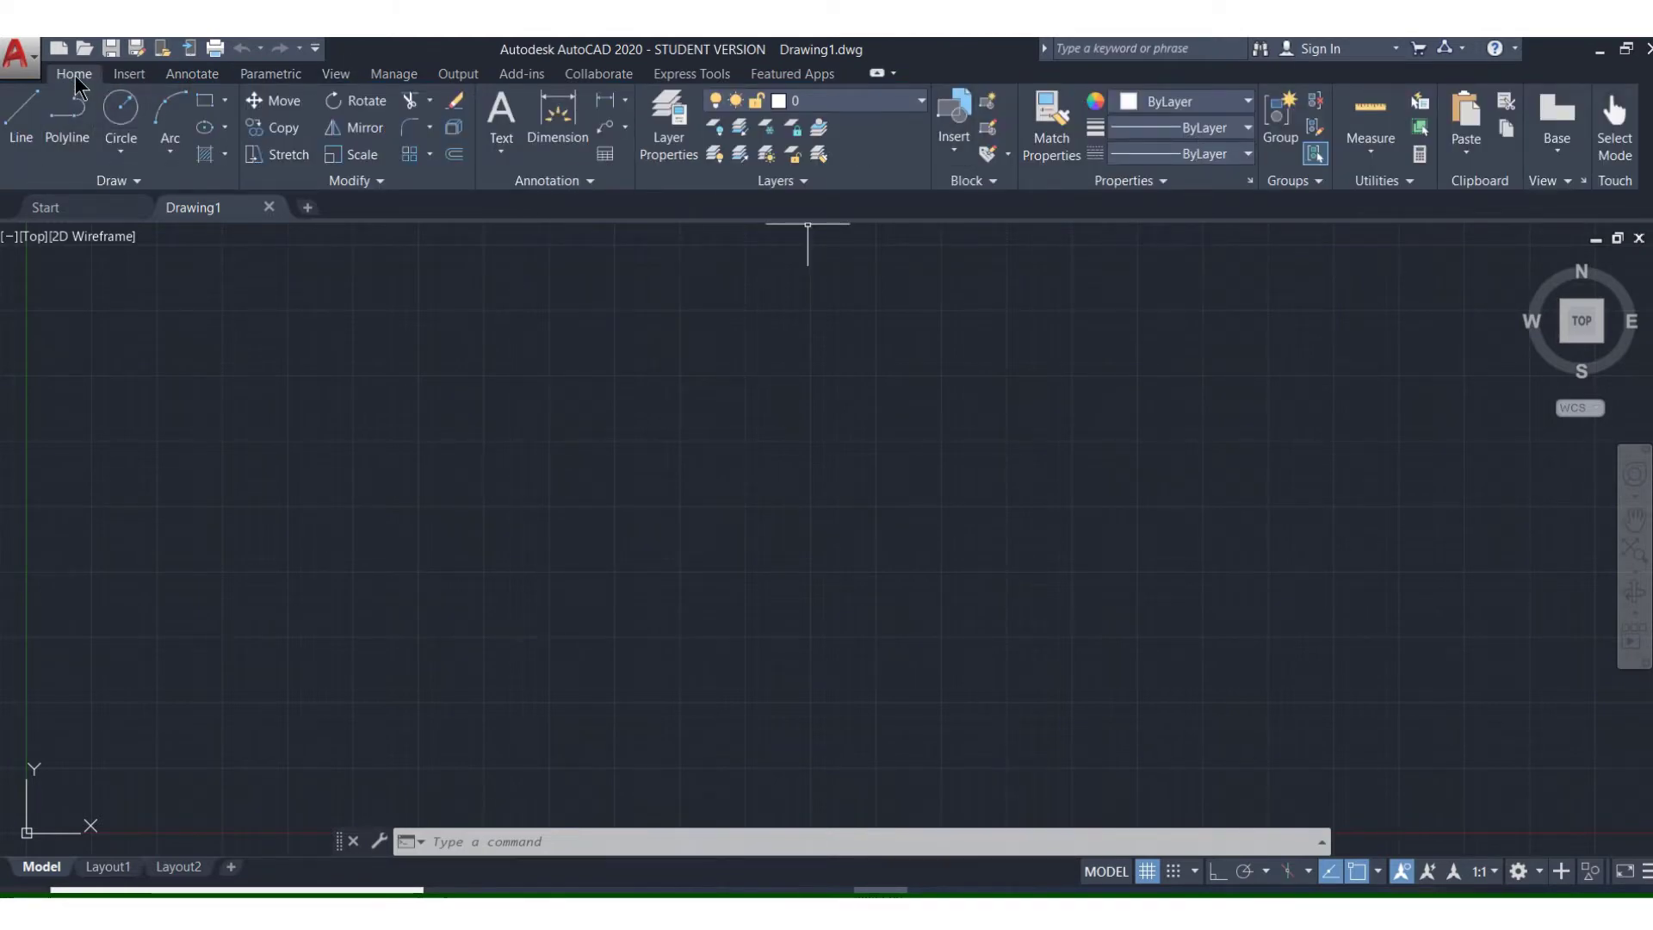
{"action": "left_click", "coordinate": [194, 74]}
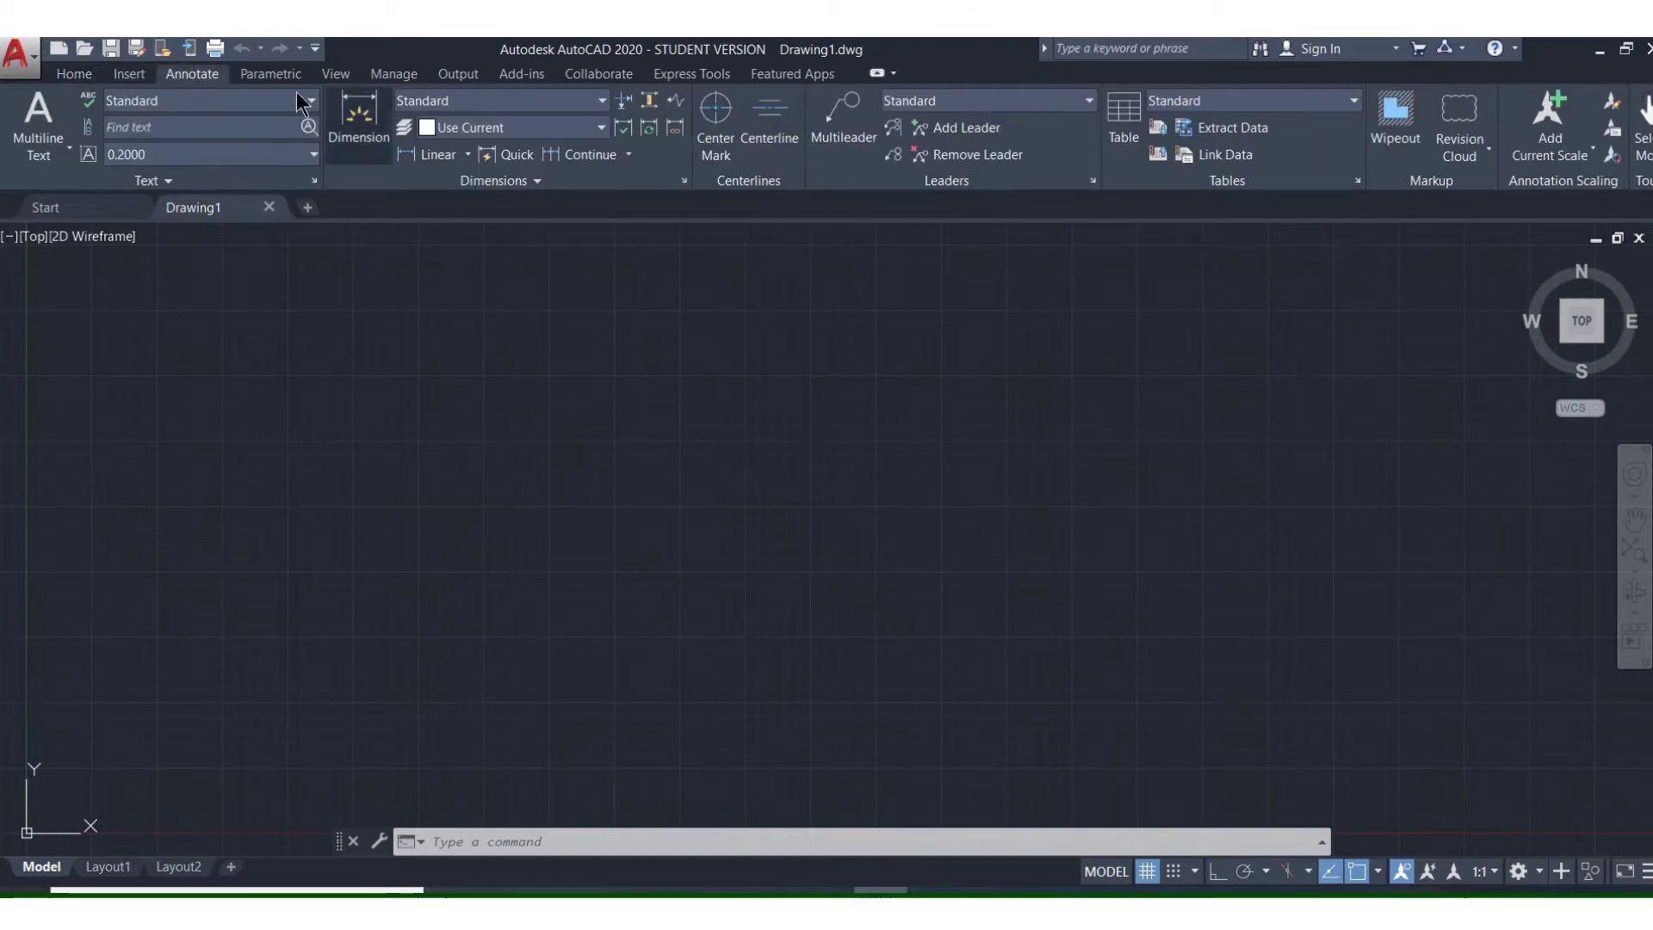
{"action": "left_click", "coordinate": [74, 74]}
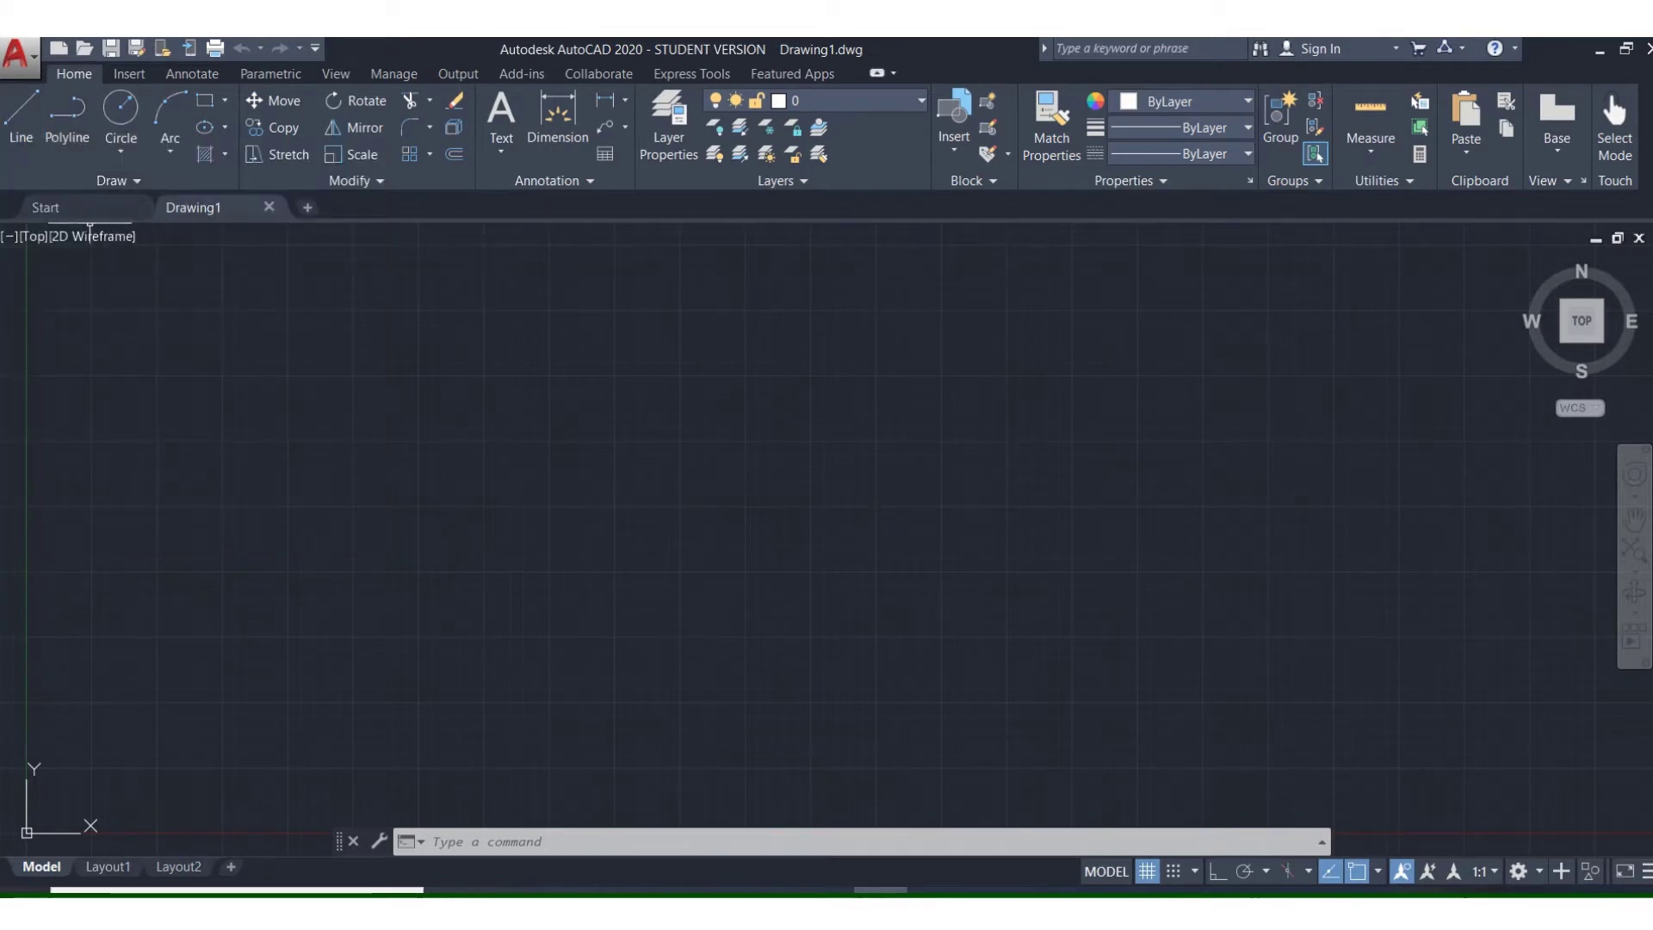
{"action": "left_click", "coordinate": [136, 181]}
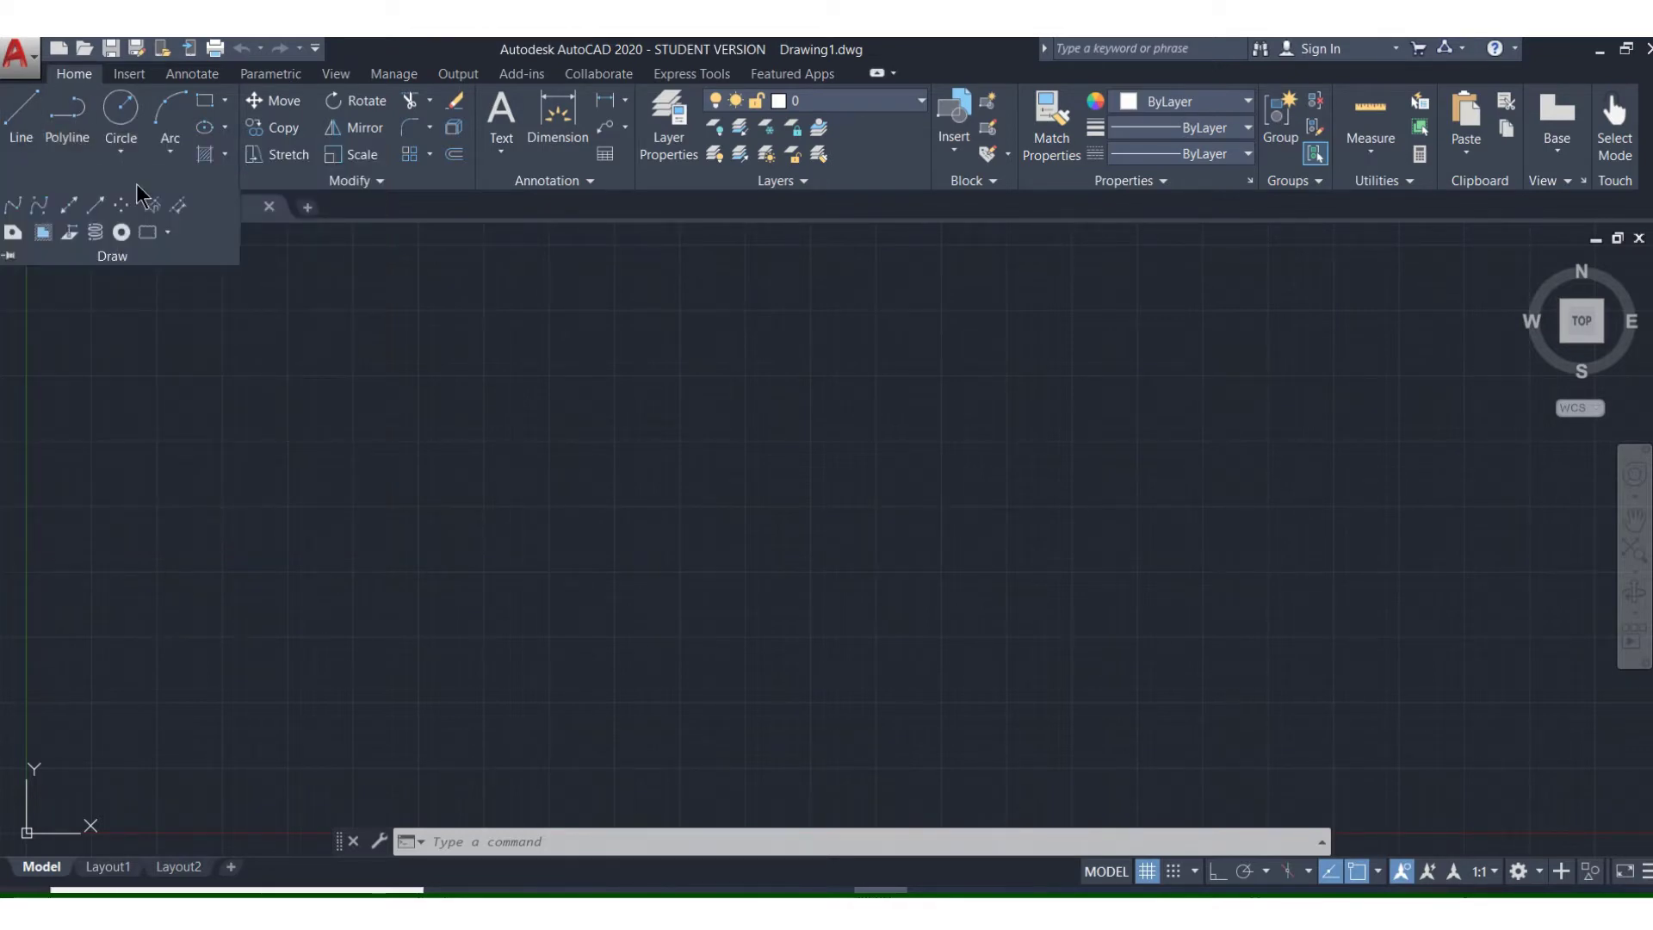
{"action": "left_click", "coordinate": [116, 268]}
{"action": "key", "text": "Escape"}
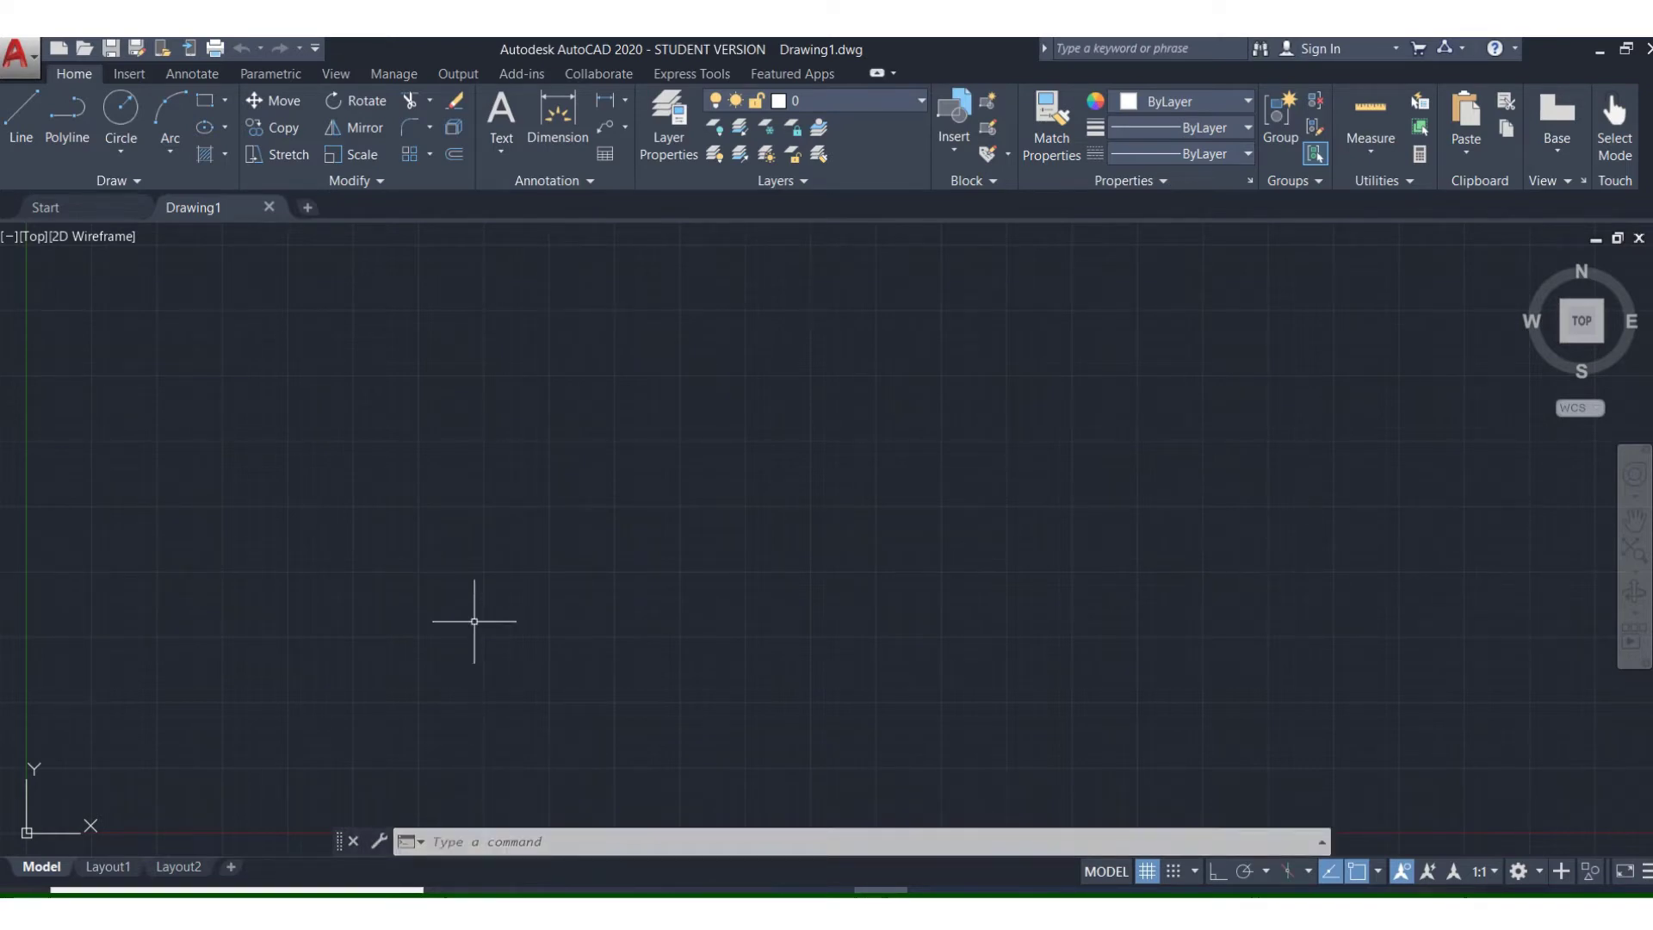
{"action": "left_click", "coordinate": [557, 490]}
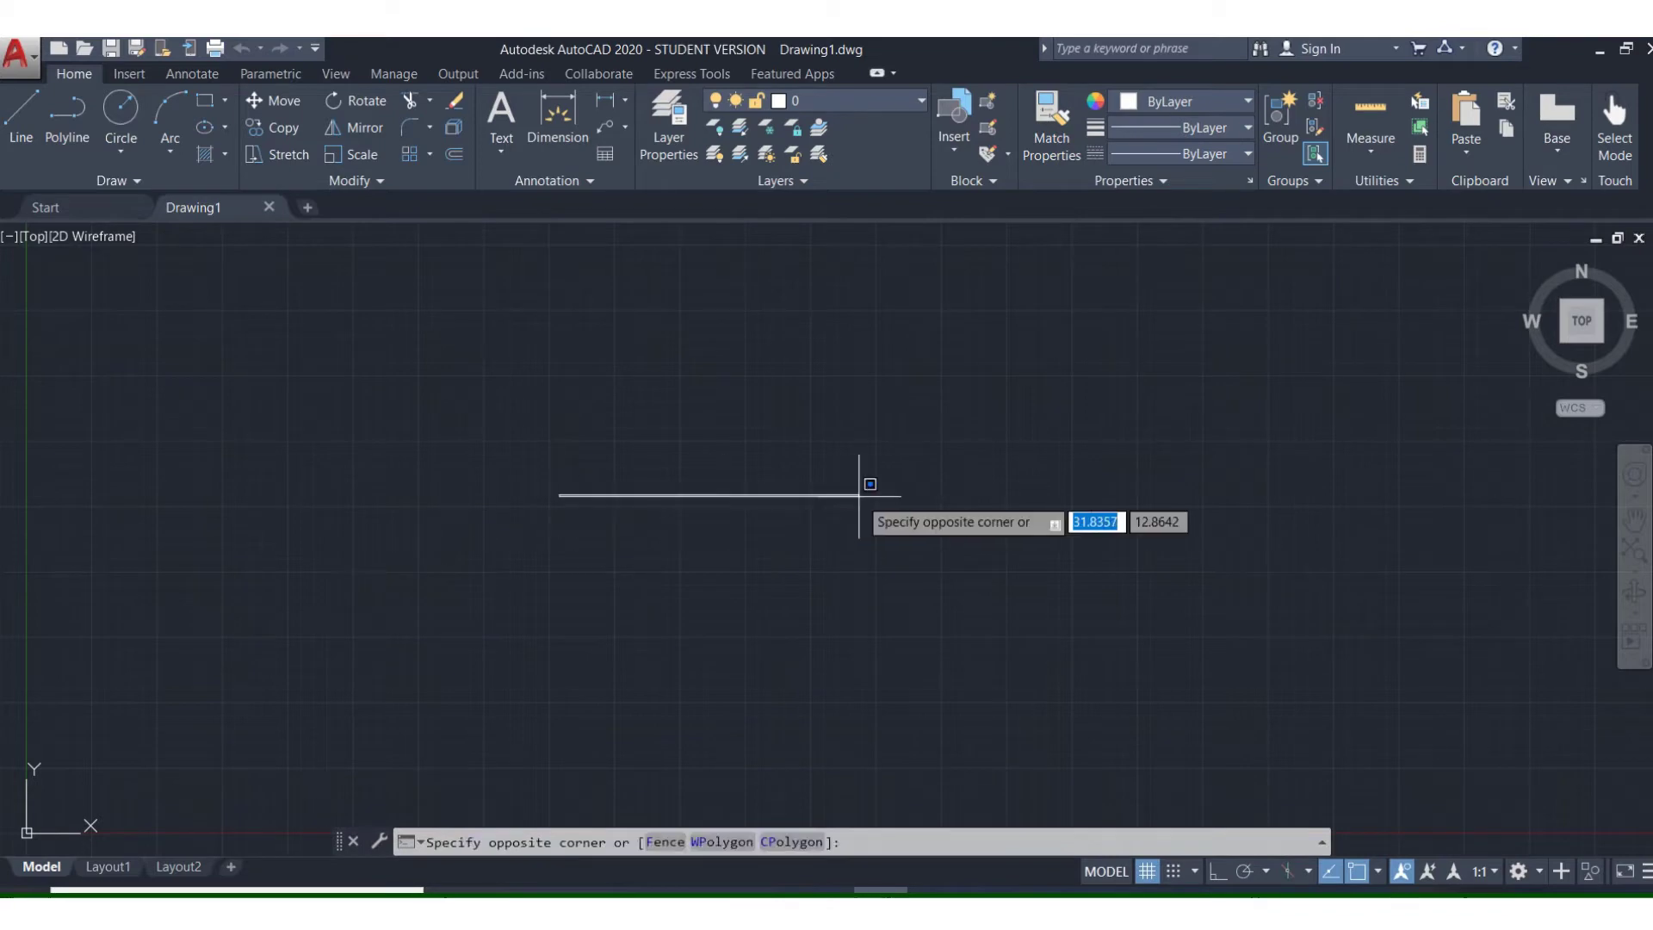
{"action": "left_click", "coordinate": [850, 588]}
{"action": "left_click", "coordinate": [660, 550]}
{"action": "left_click", "coordinate": [752, 464]}
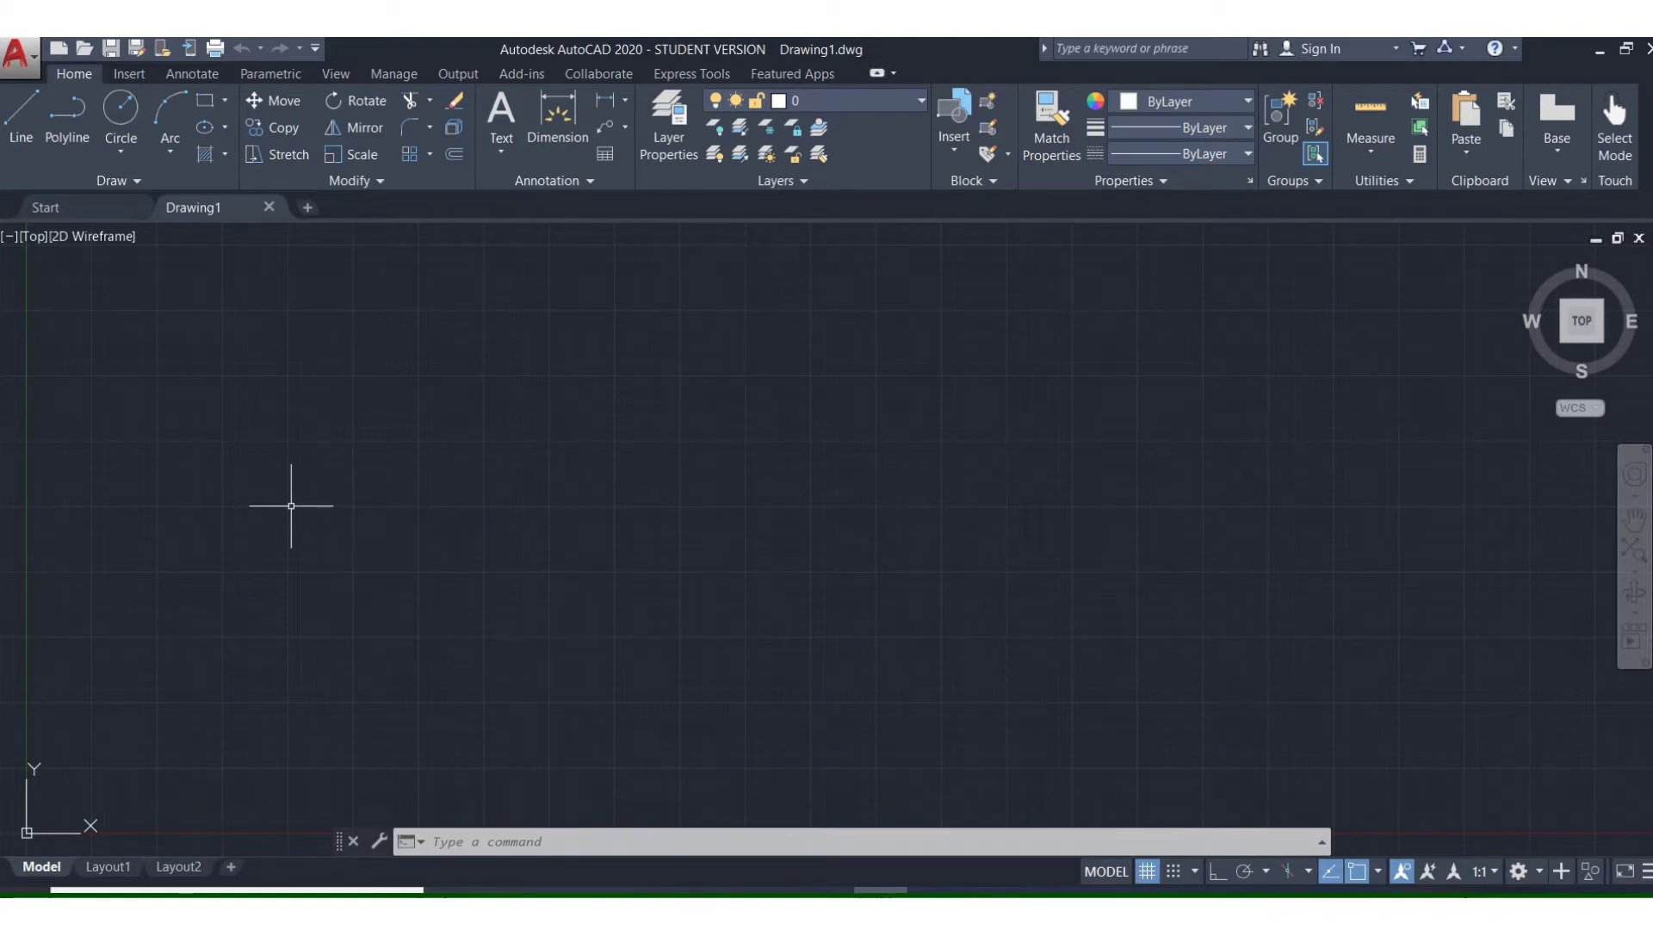
Draw a closed rectangle 12 units wide and 6 units high from four connected lines in the middle of the drawing area
{"action": "left_click", "coordinate": [35, 131]}
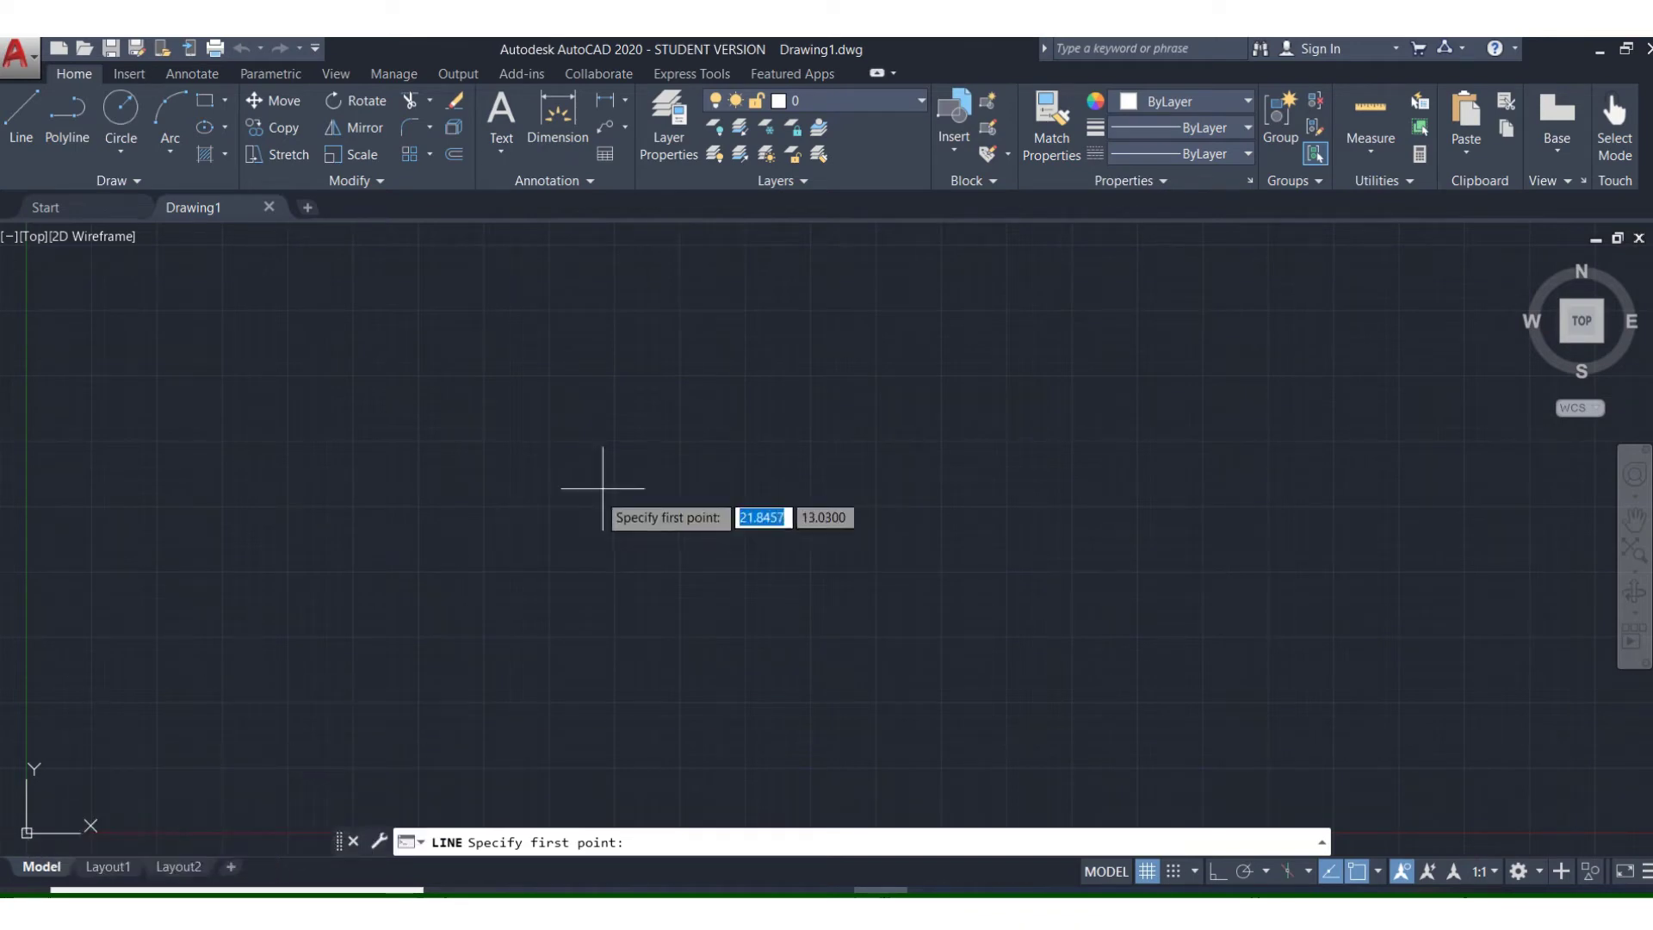
{"action": "left_click", "coordinate": [549, 583]}
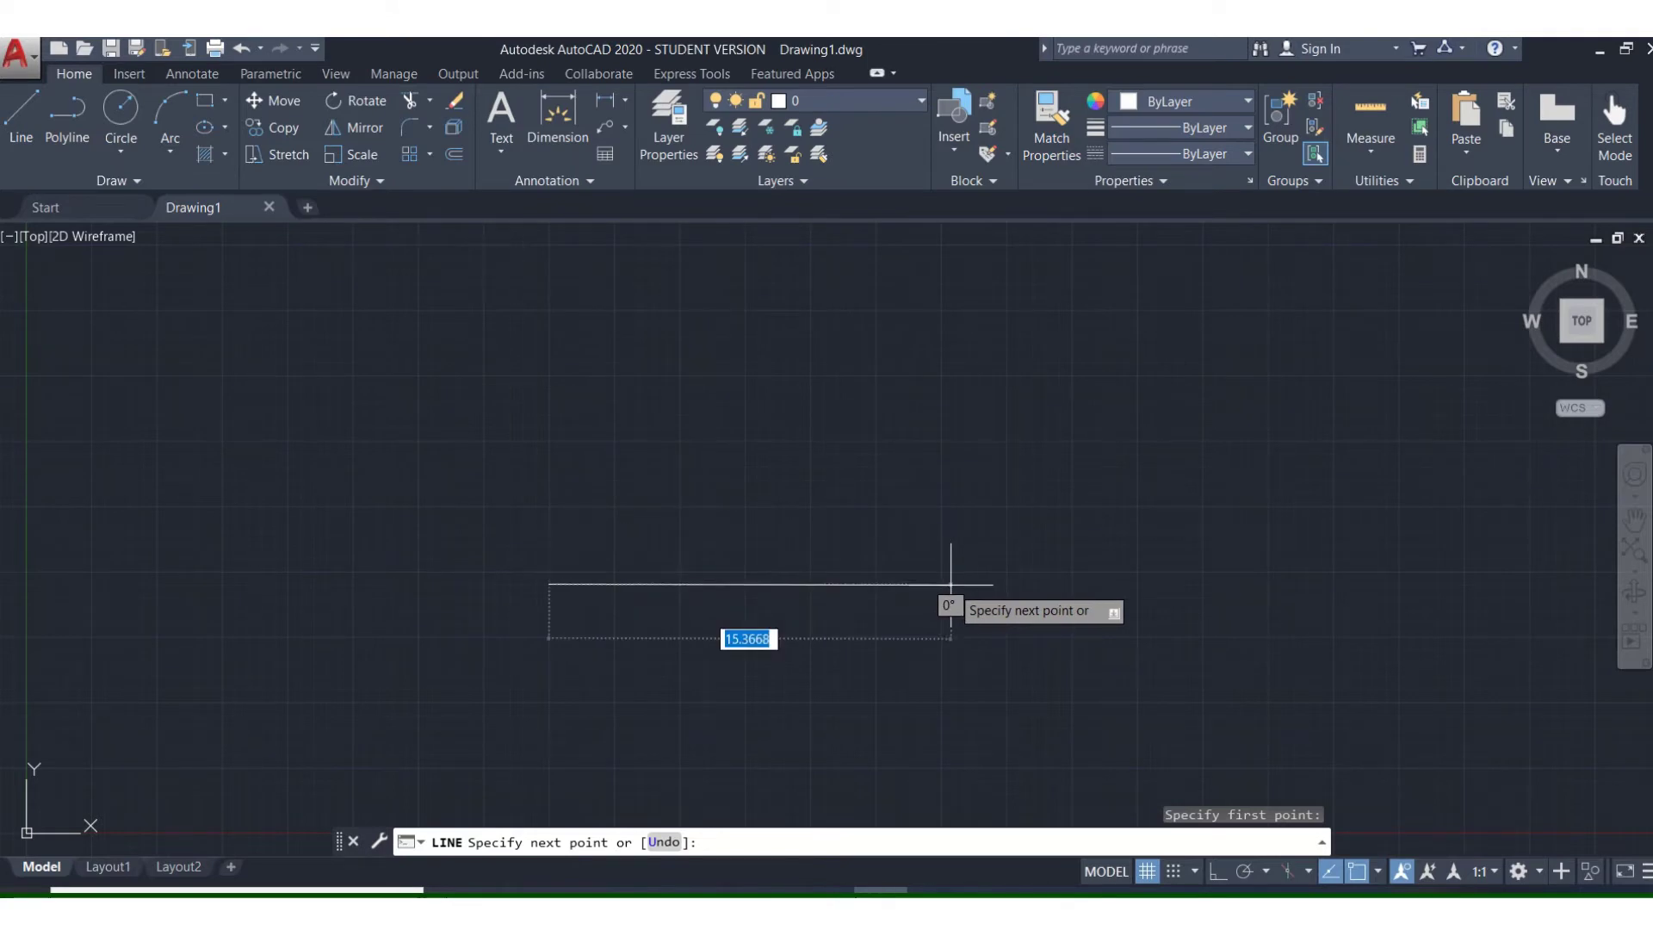
{"action": "type", "text": "12"}
{"action": "key", "text": "Return"}
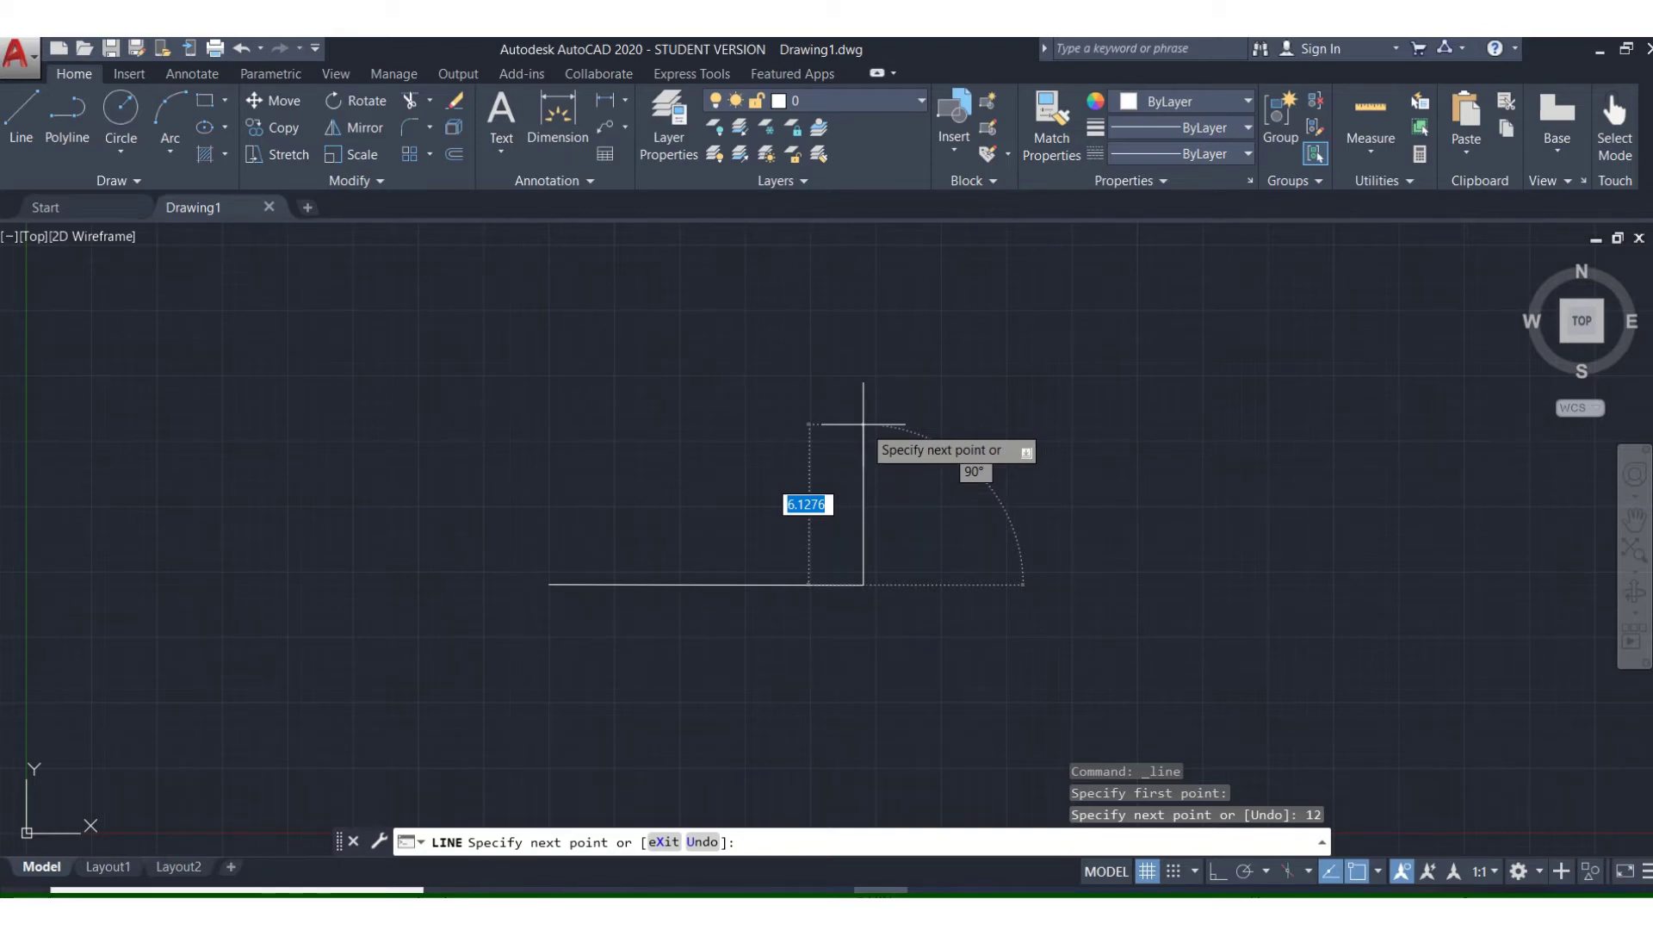
{"action": "type", "text": "6"}
{"action": "key", "text": "Return"}
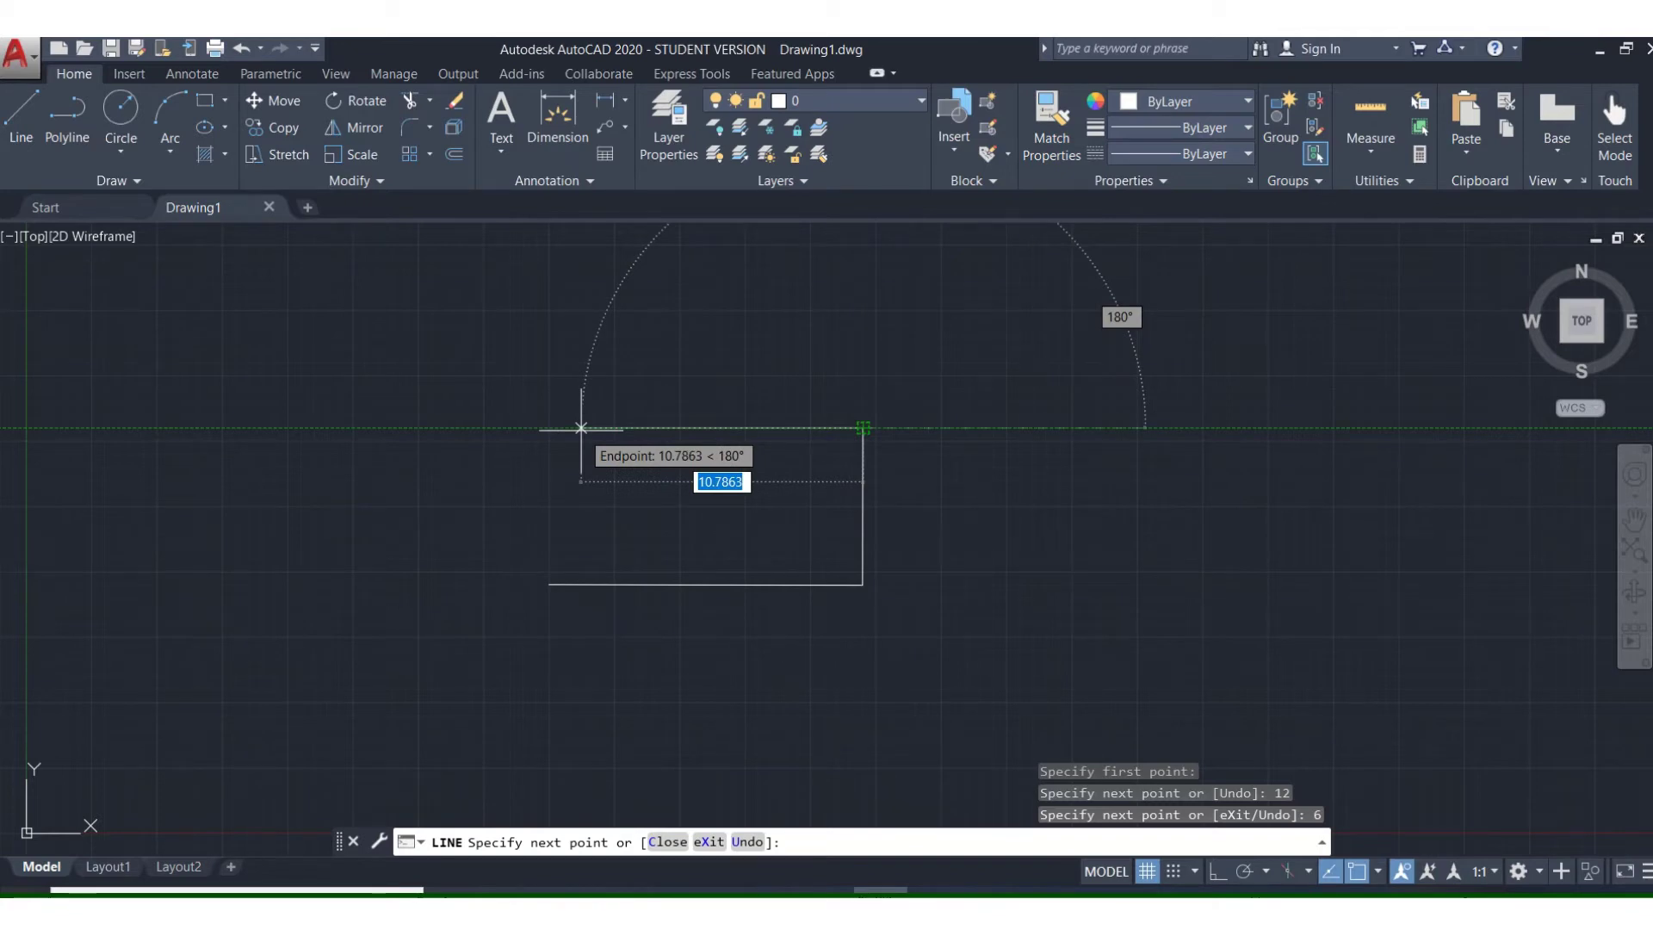
{"action": "type", "text": "12"}
{"action": "key", "text": "Return"}
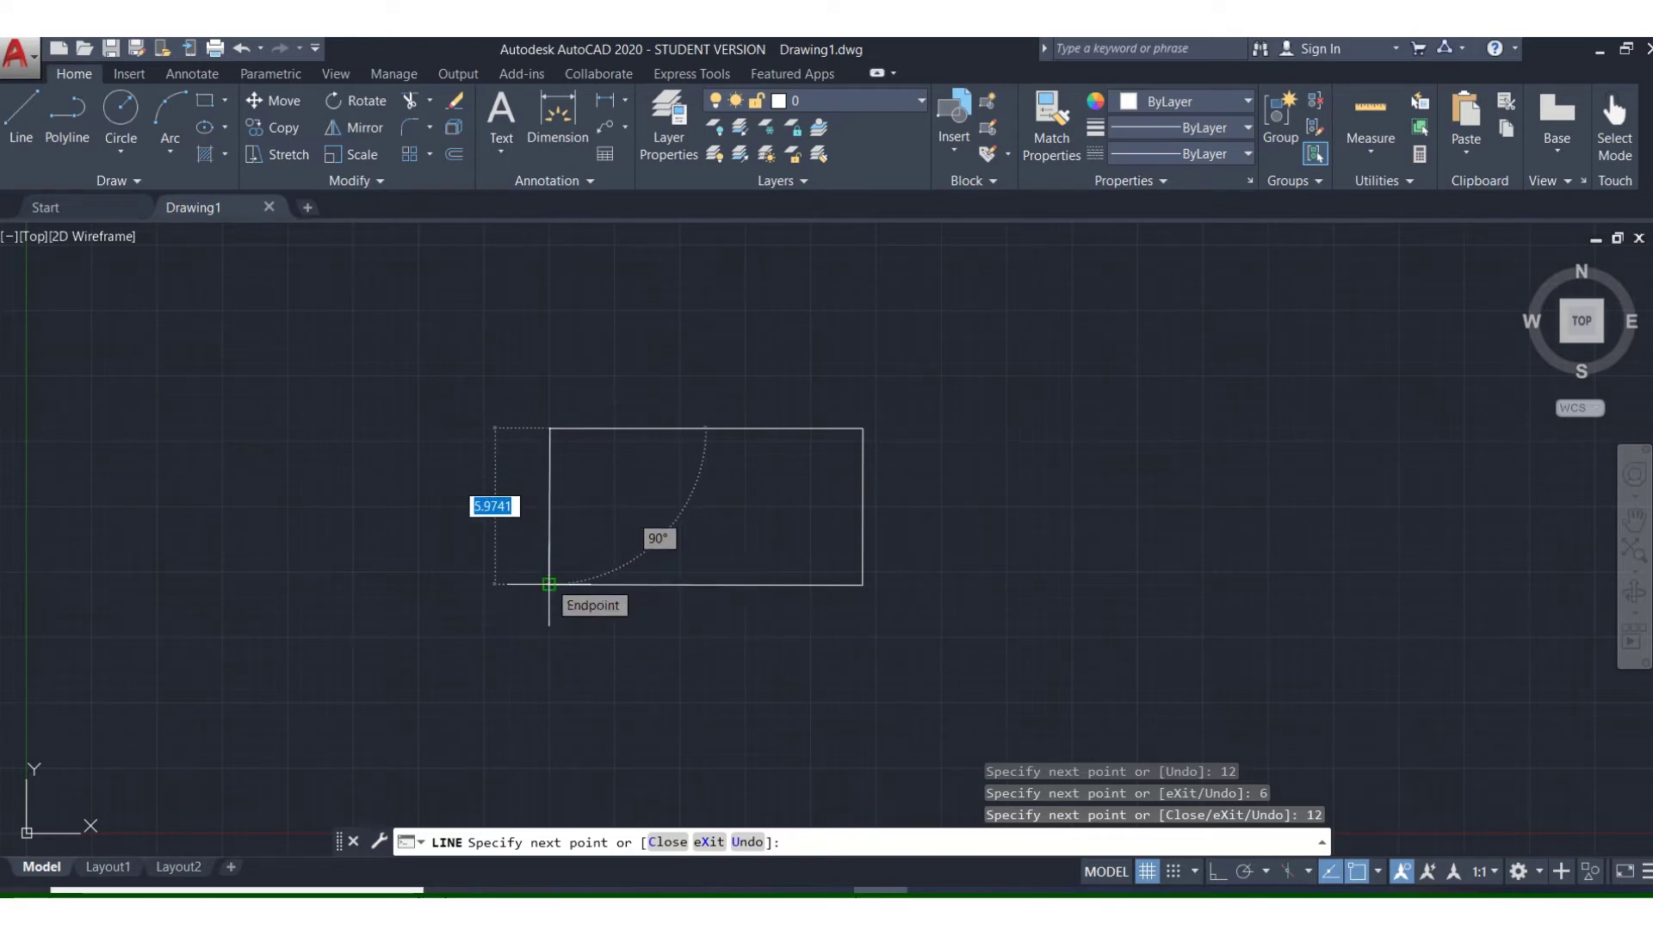
{"action": "left_click", "coordinate": [548, 584]}
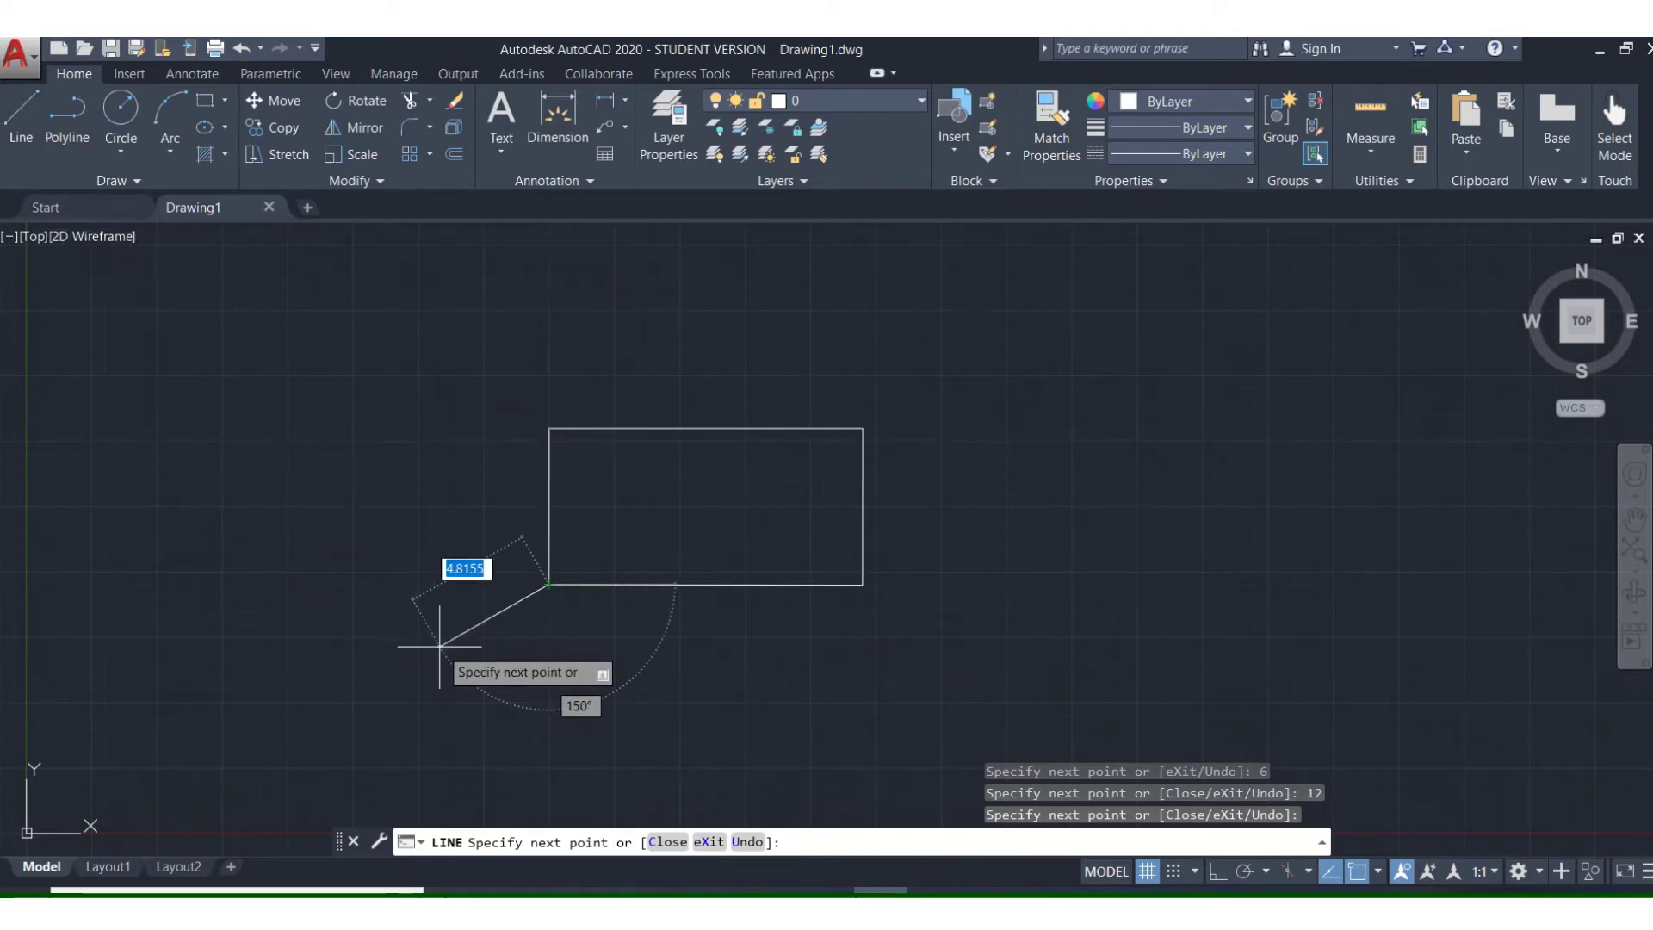
{"action": "key", "text": "Return"}
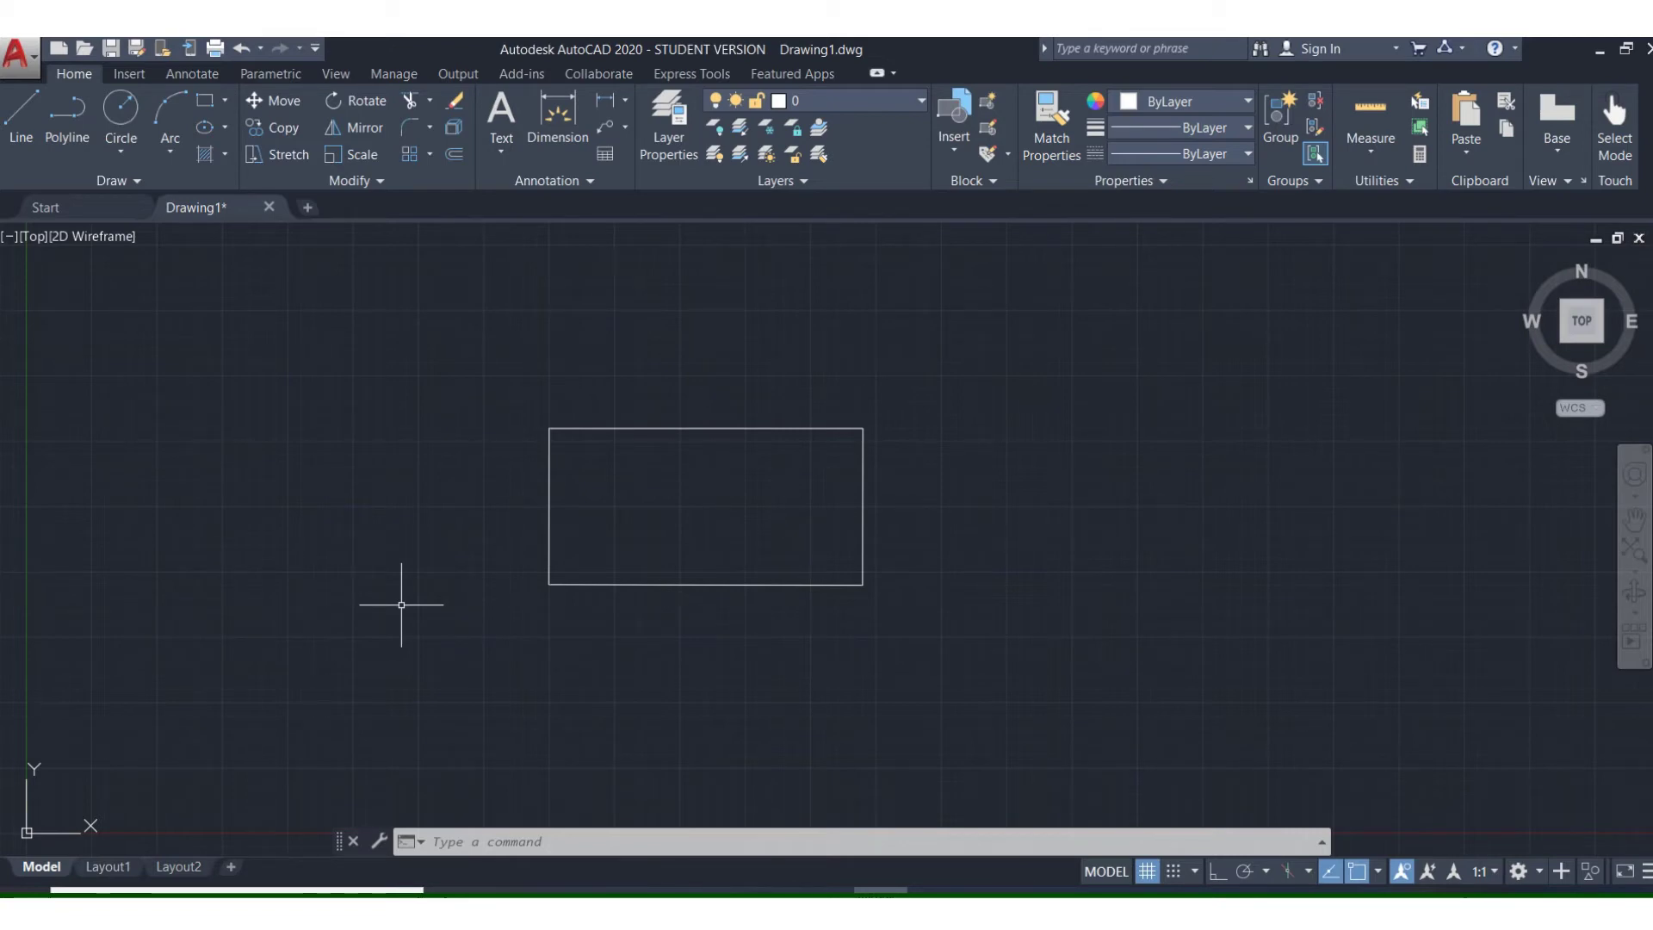
{"action": "key", "text": "Escape"}
{"action": "key", "text": "Escape"}
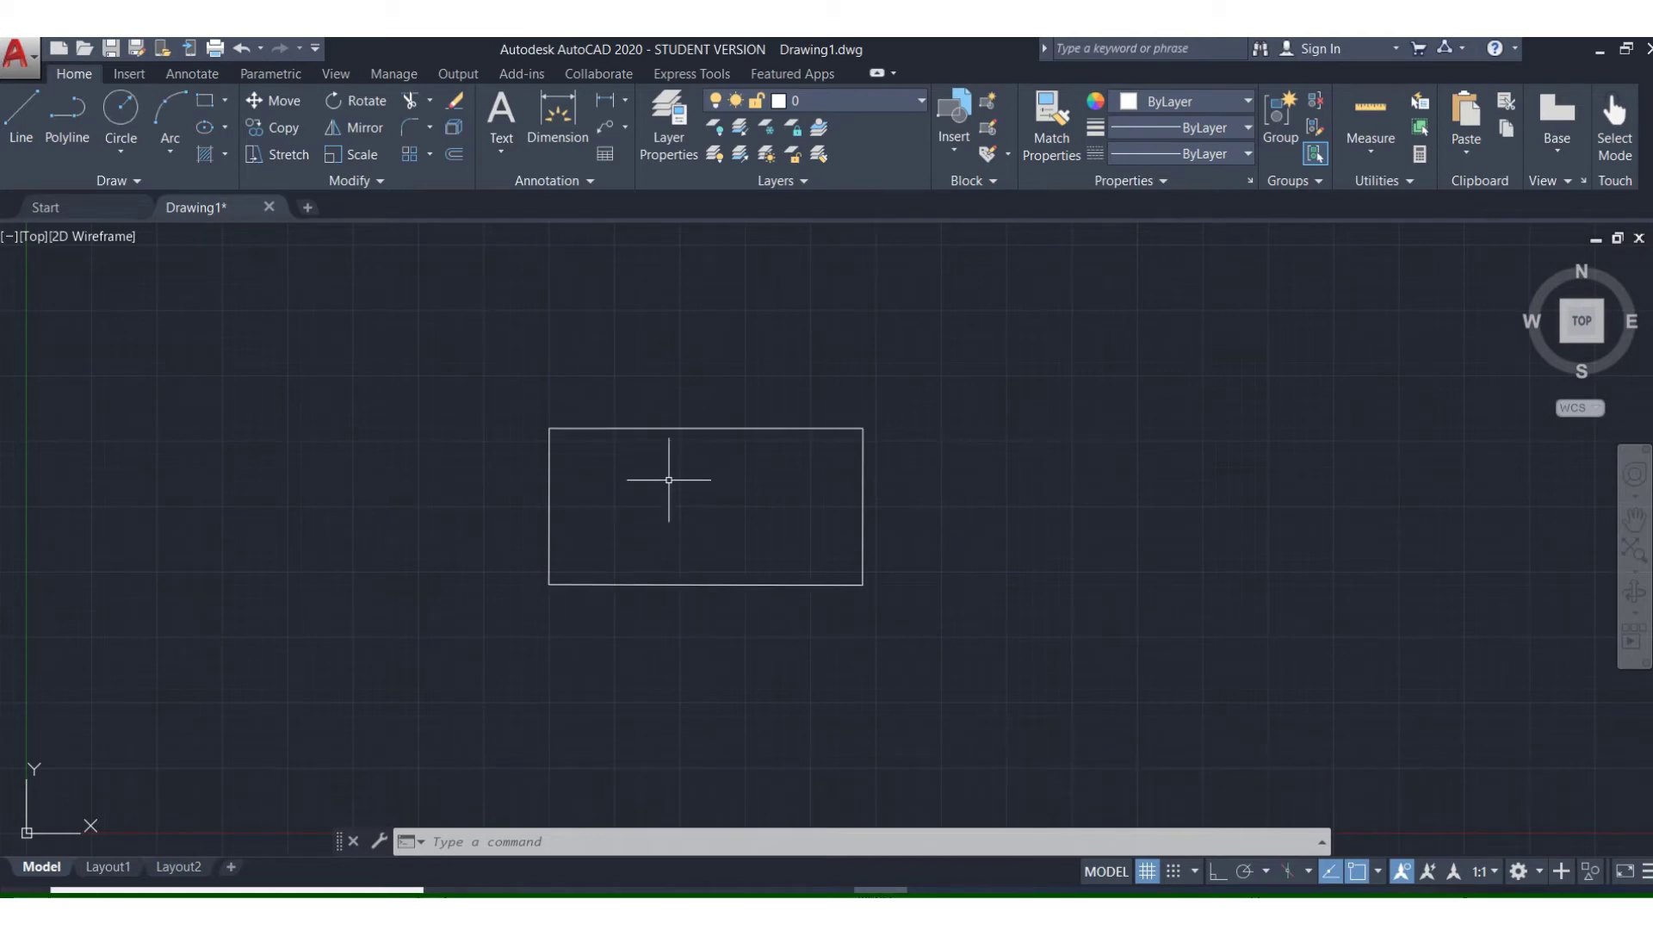
Dimension the rectangle's bottom edge from corner to corner, placing the dimension line just below it
{"action": "left_click", "coordinate": [555, 120]}
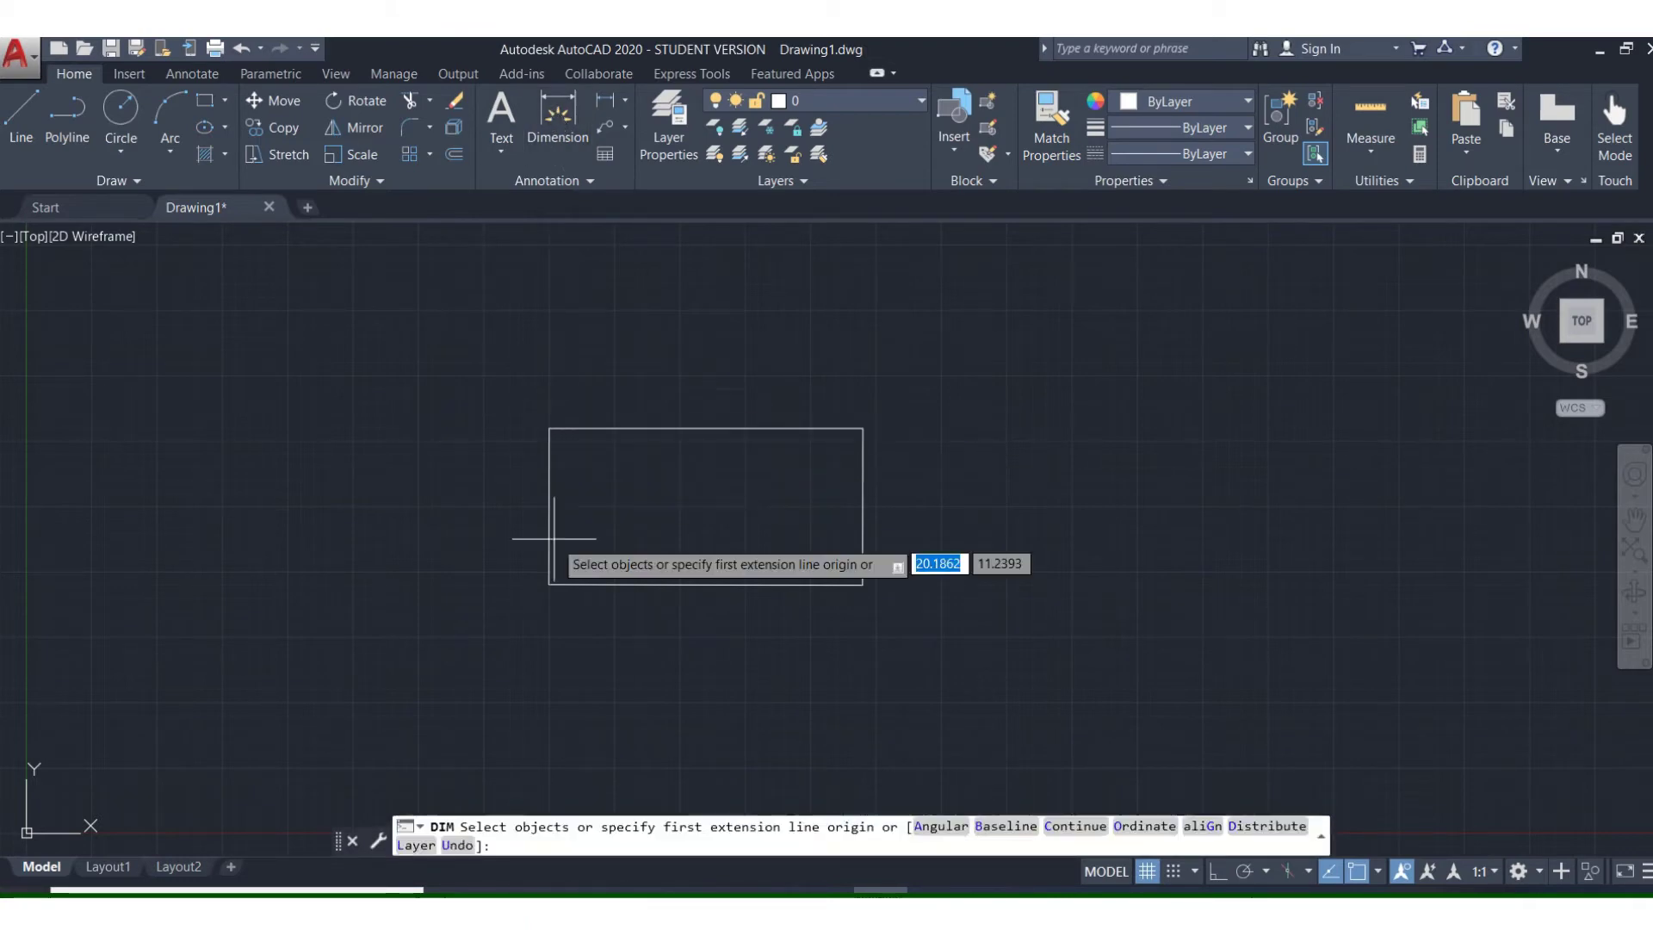
{"action": "key", "text": "Return"}
{"action": "left_click", "coordinate": [550, 584]}
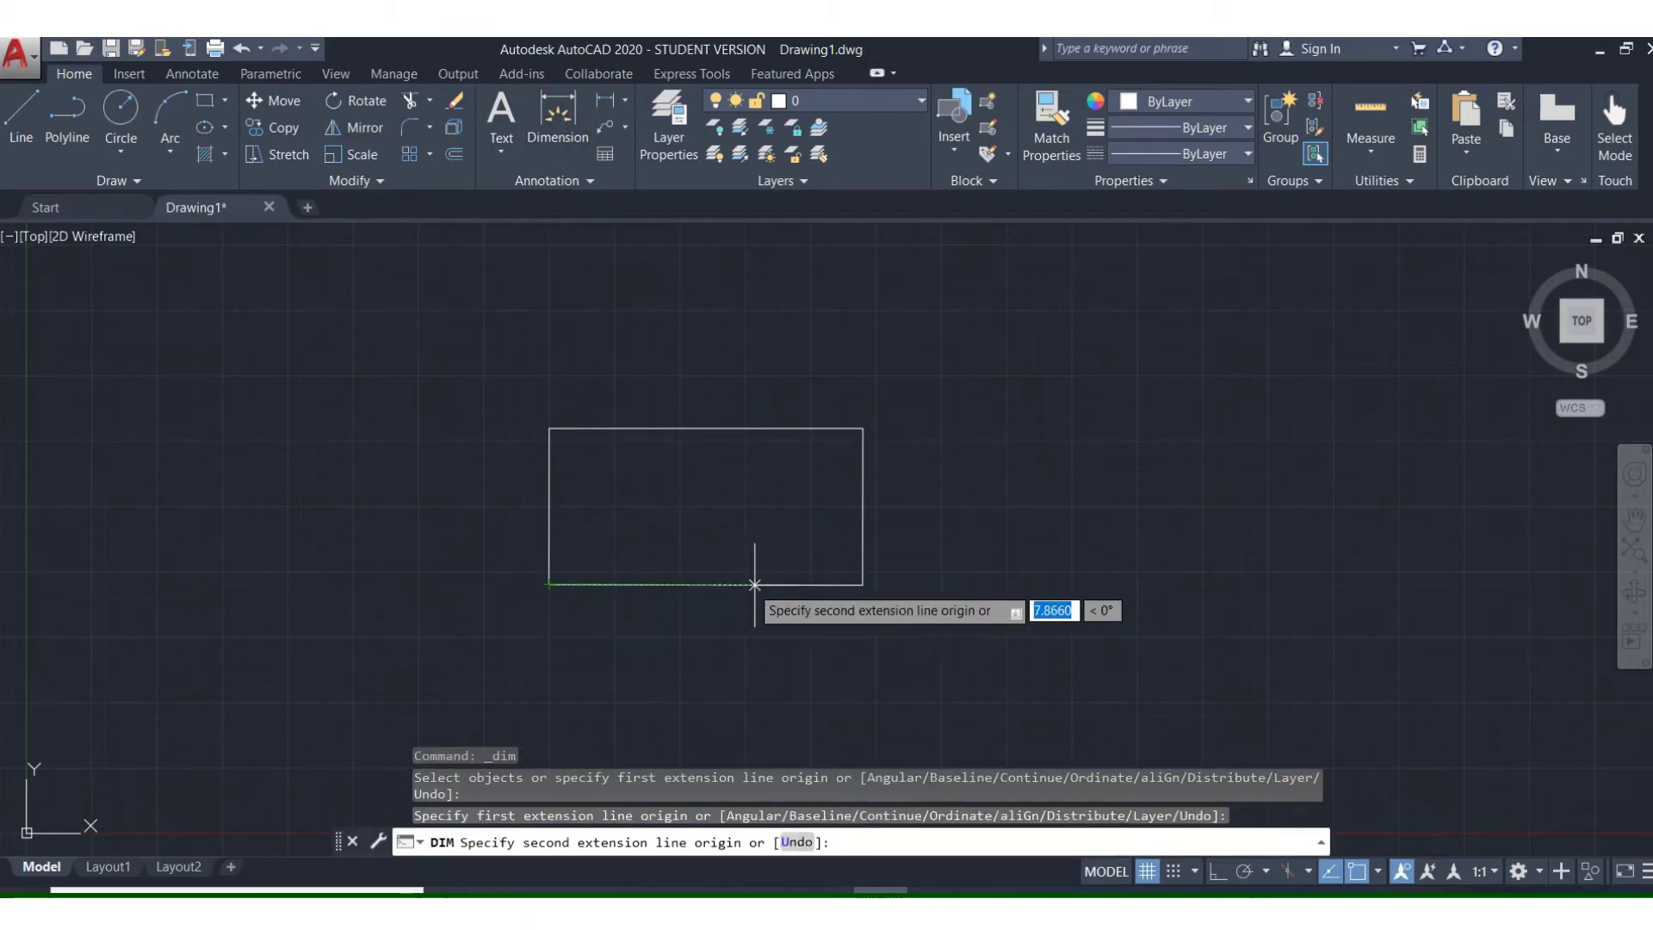
{"action": "left_click", "coordinate": [862, 584]}
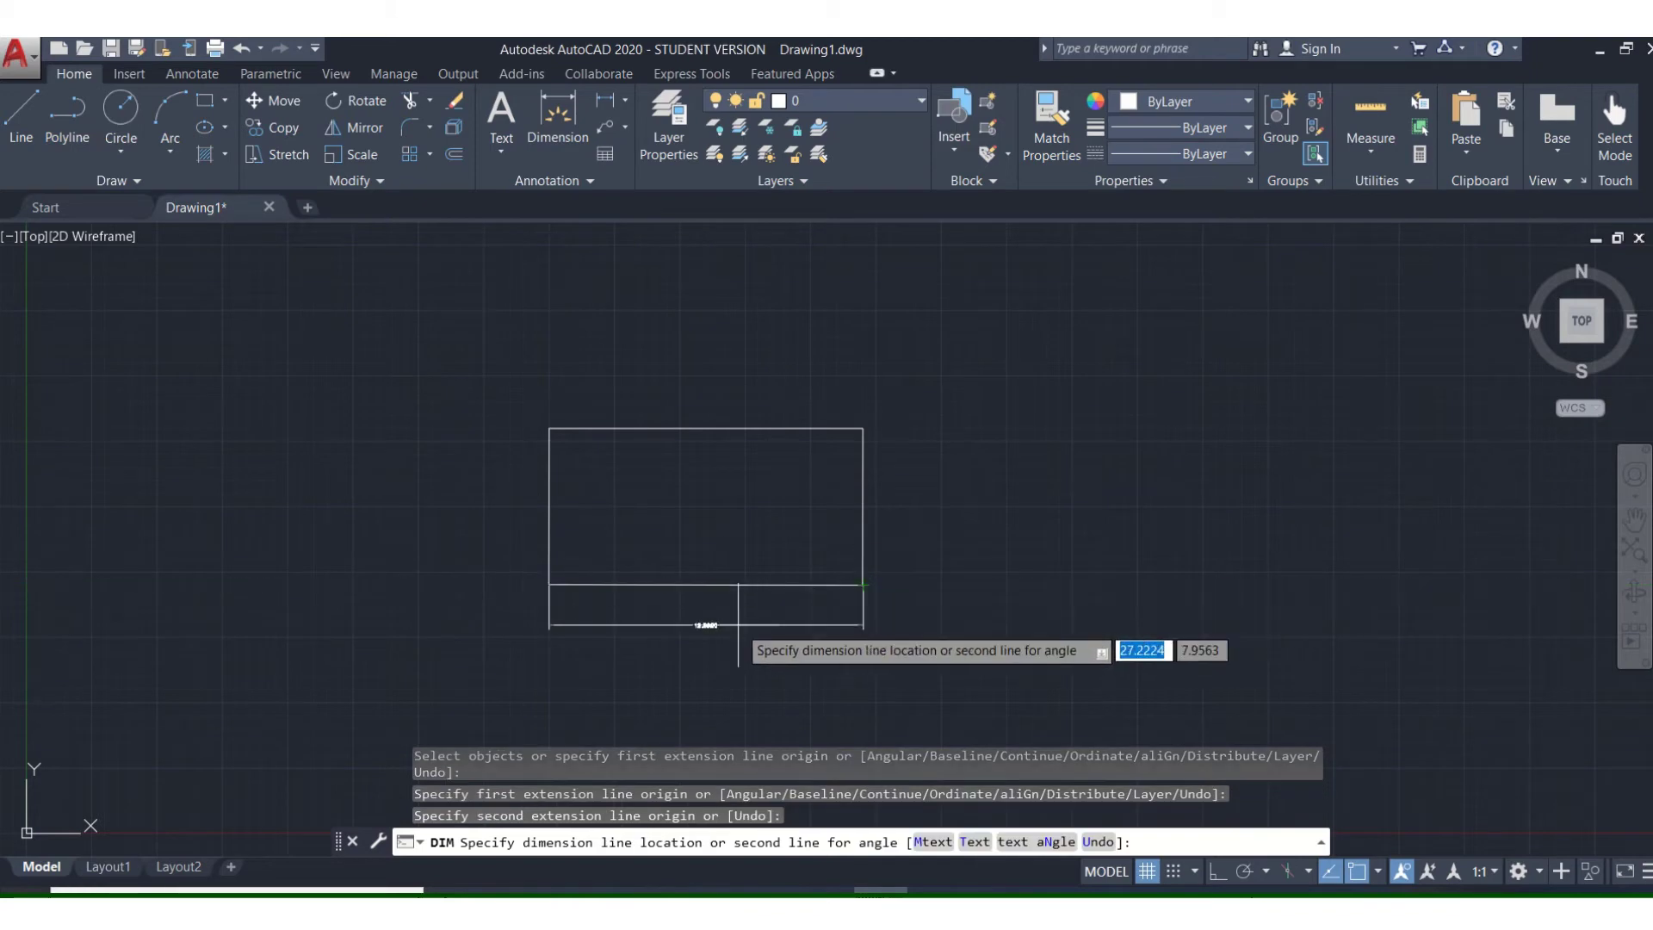
{"action": "left_click", "coordinate": [742, 613]}
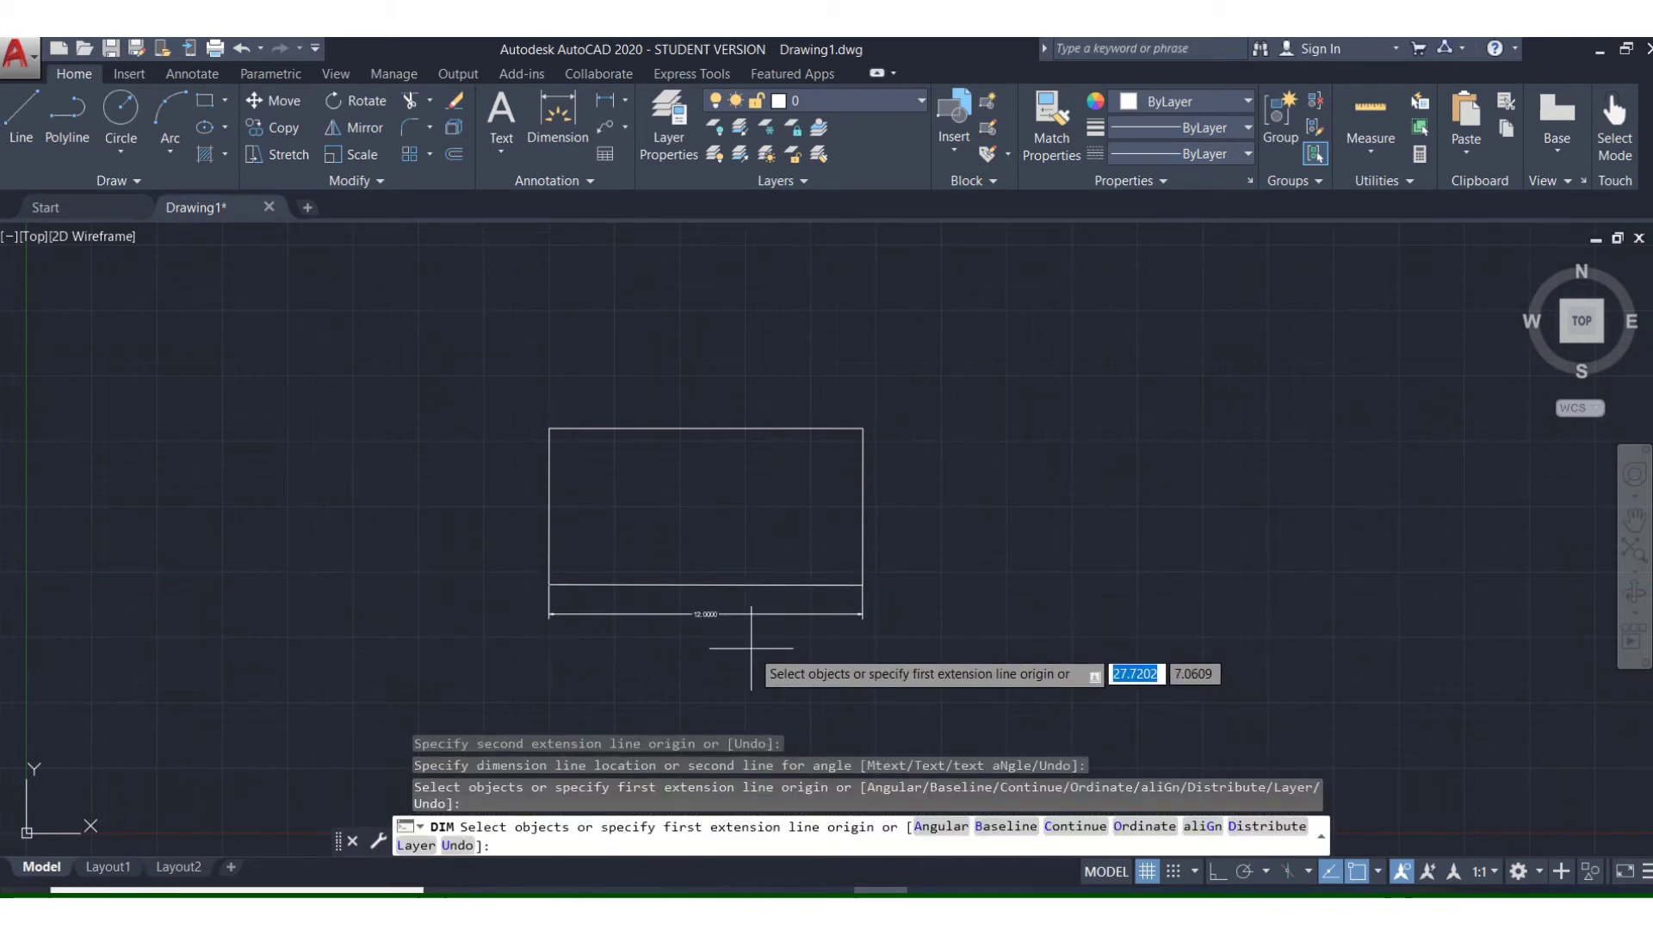
Dimension the rectangle's right edge from its upper to its lower corner, placing the dimension line outside, and end the dimension command
{"action": "left_click", "coordinate": [863, 427]}
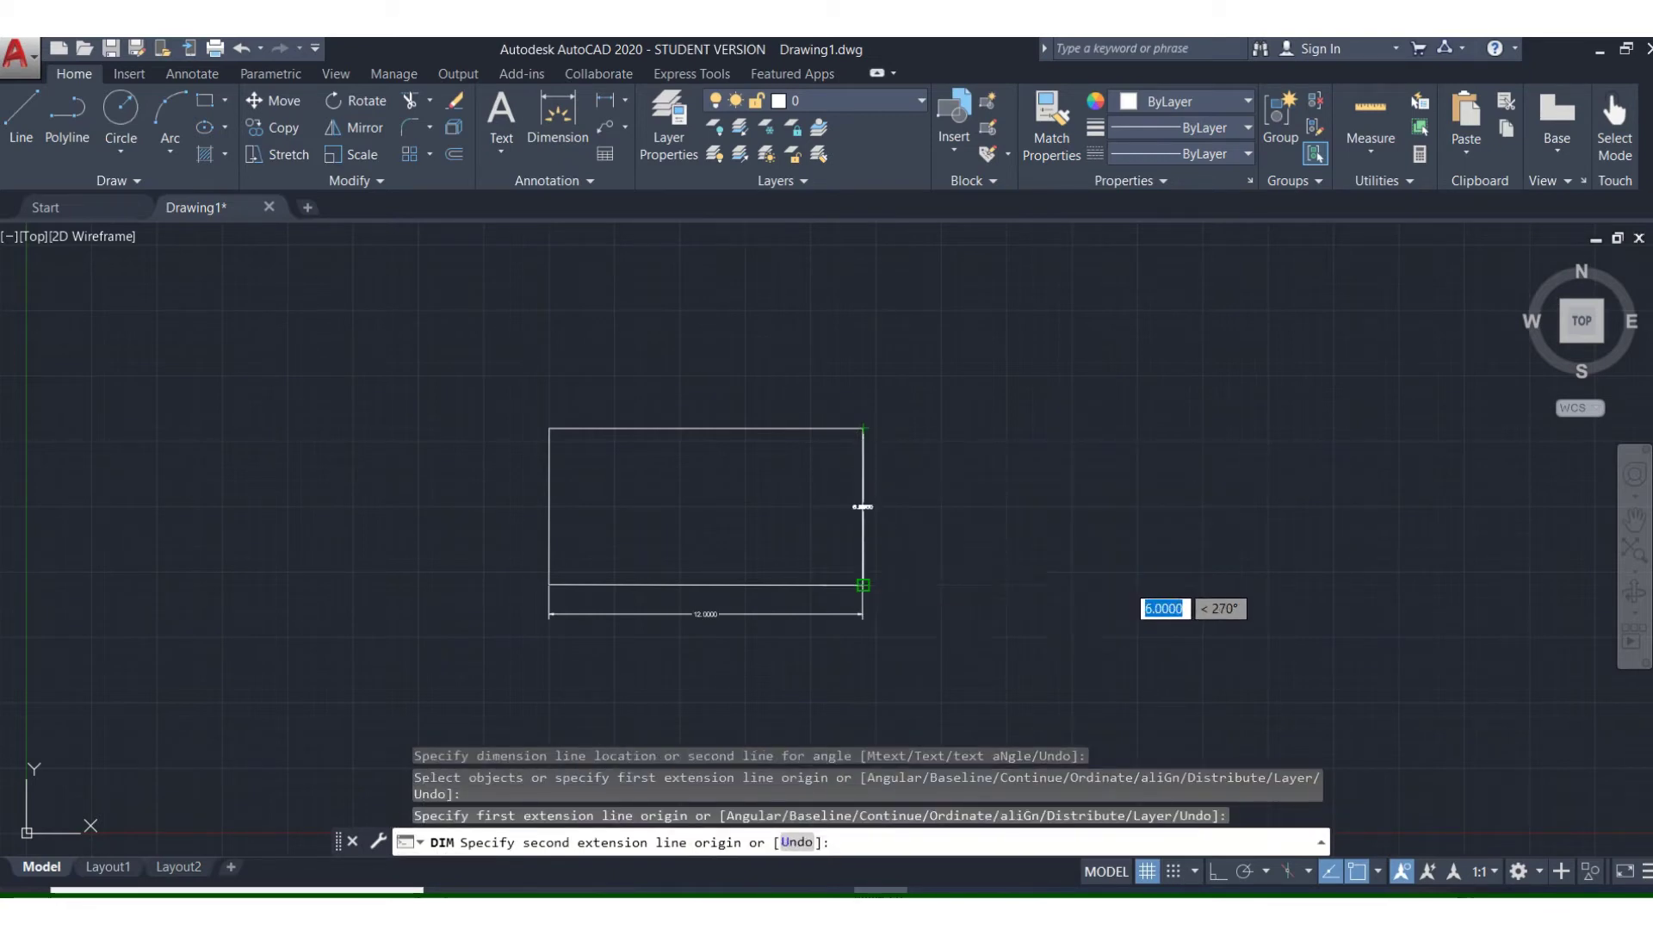
{"action": "left_click", "coordinate": [862, 585]}
{"action": "left_click", "coordinate": [902, 507]}
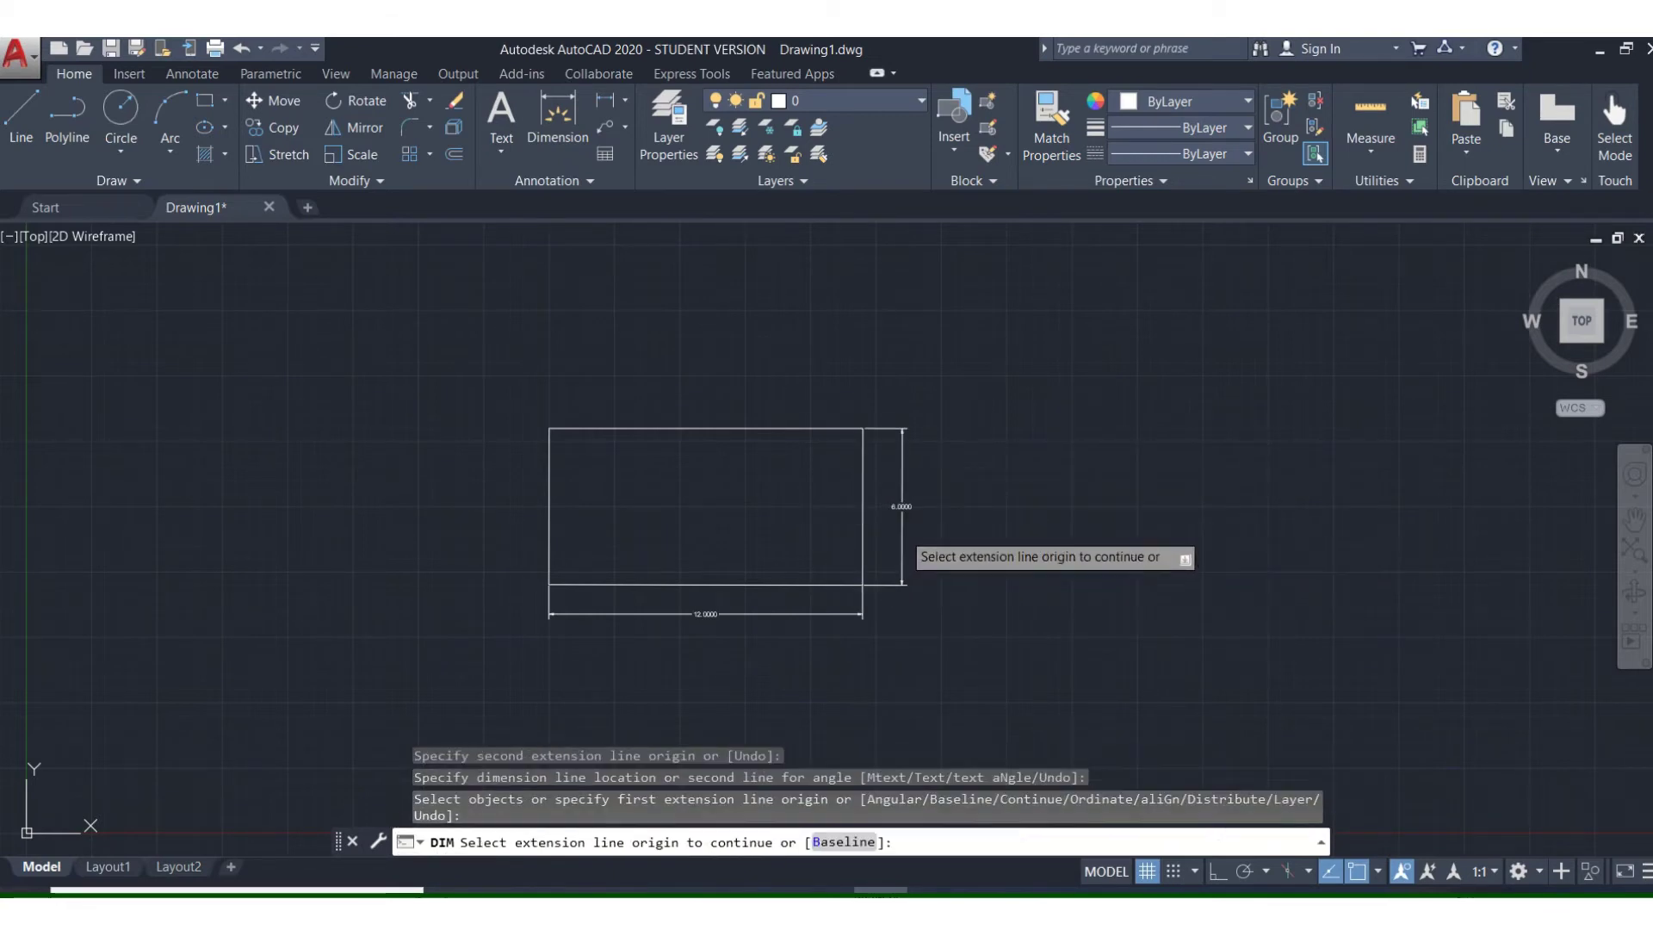
{"action": "left_click", "coordinate": [717, 616]}
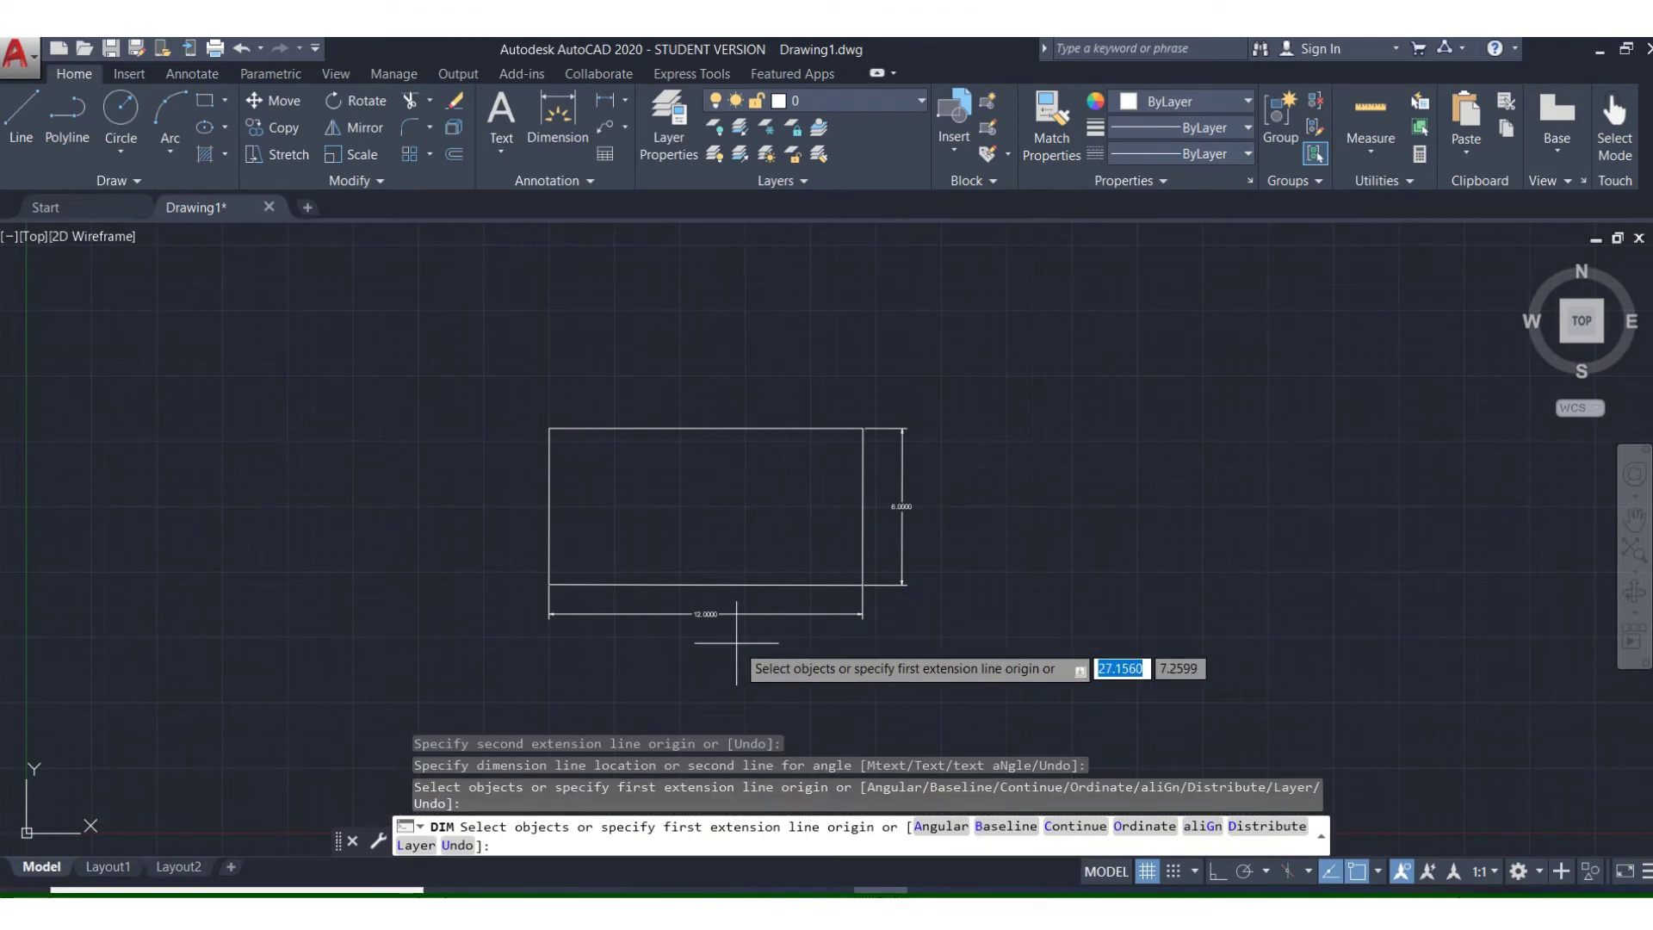
{"action": "key", "text": "Escape"}
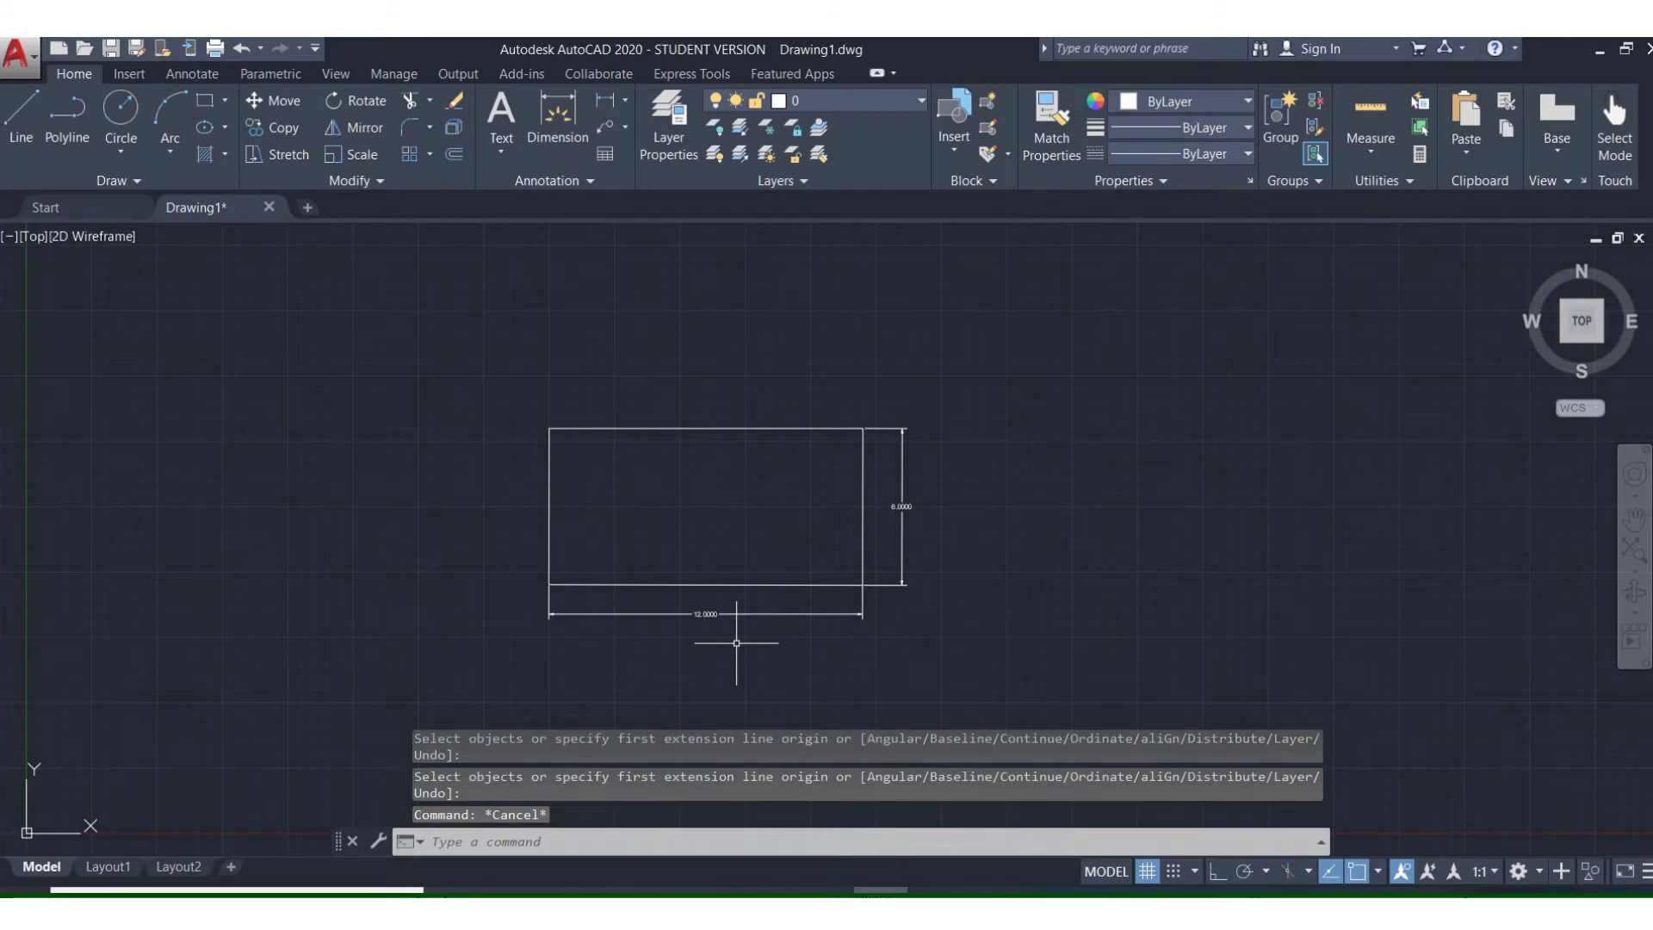
Examine the rectangle and the text of its width and height dimensions at close range and as a whole
{"action": "scroll", "coordinate": [741, 585], "scroll_direction": "down", "scroll_amount": 1}
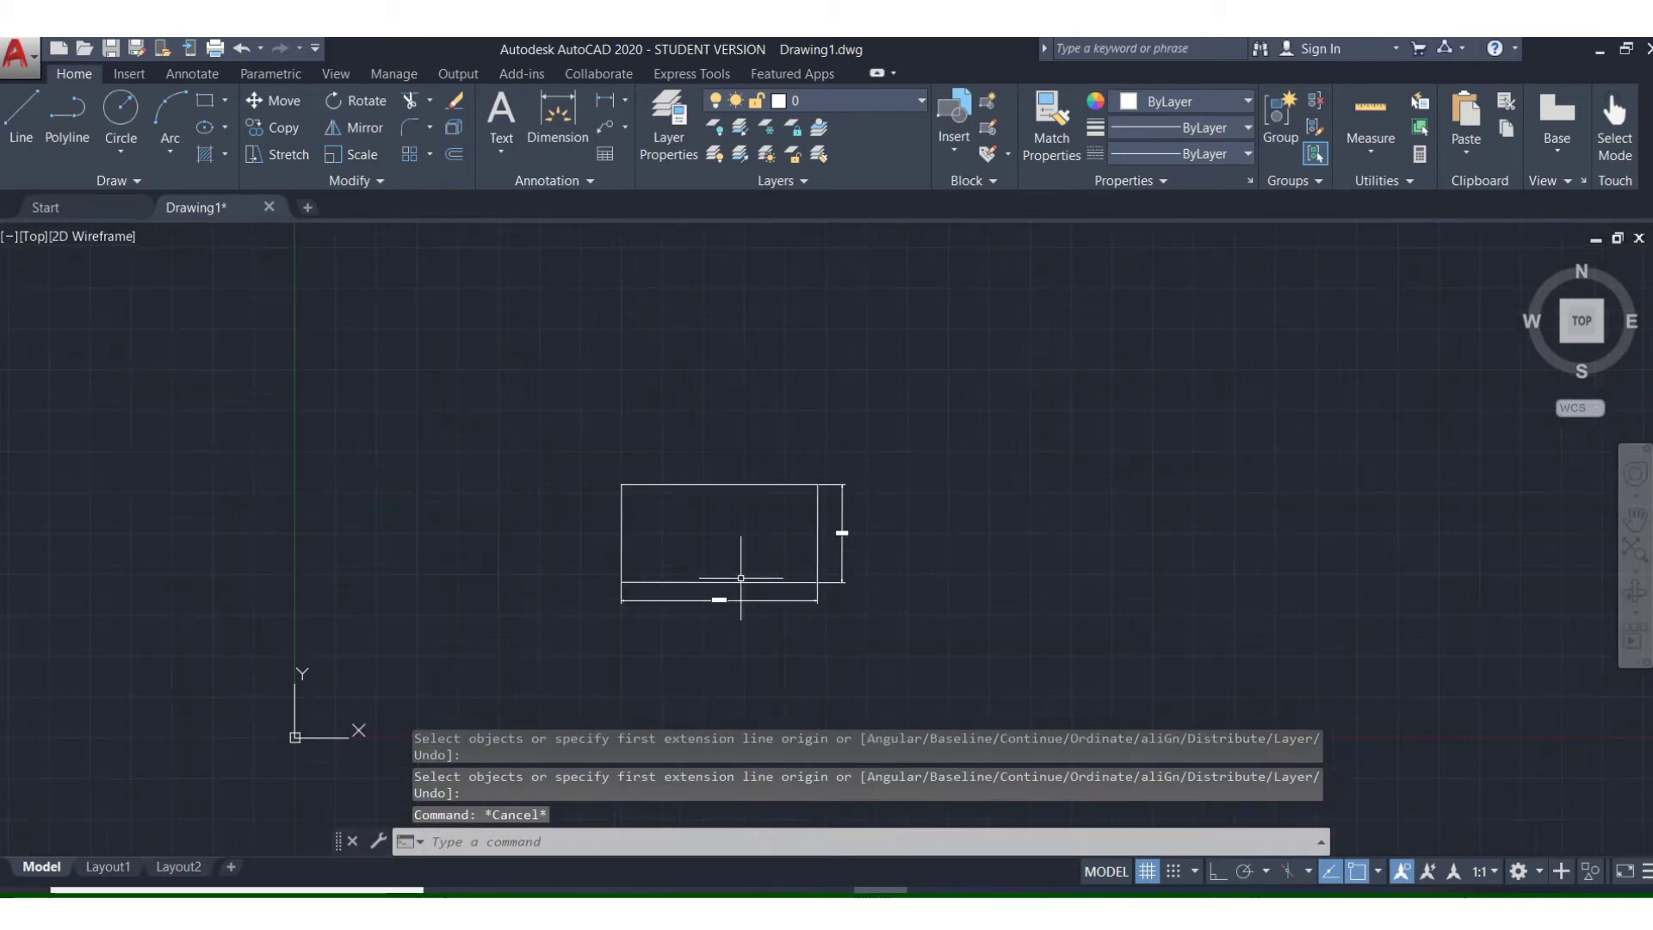
{"action": "scroll", "coordinate": [741, 581], "scroll_direction": "up", "scroll_amount": 2}
{"action": "scroll", "coordinate": [740, 578], "scroll_direction": "up", "scroll_amount": 2}
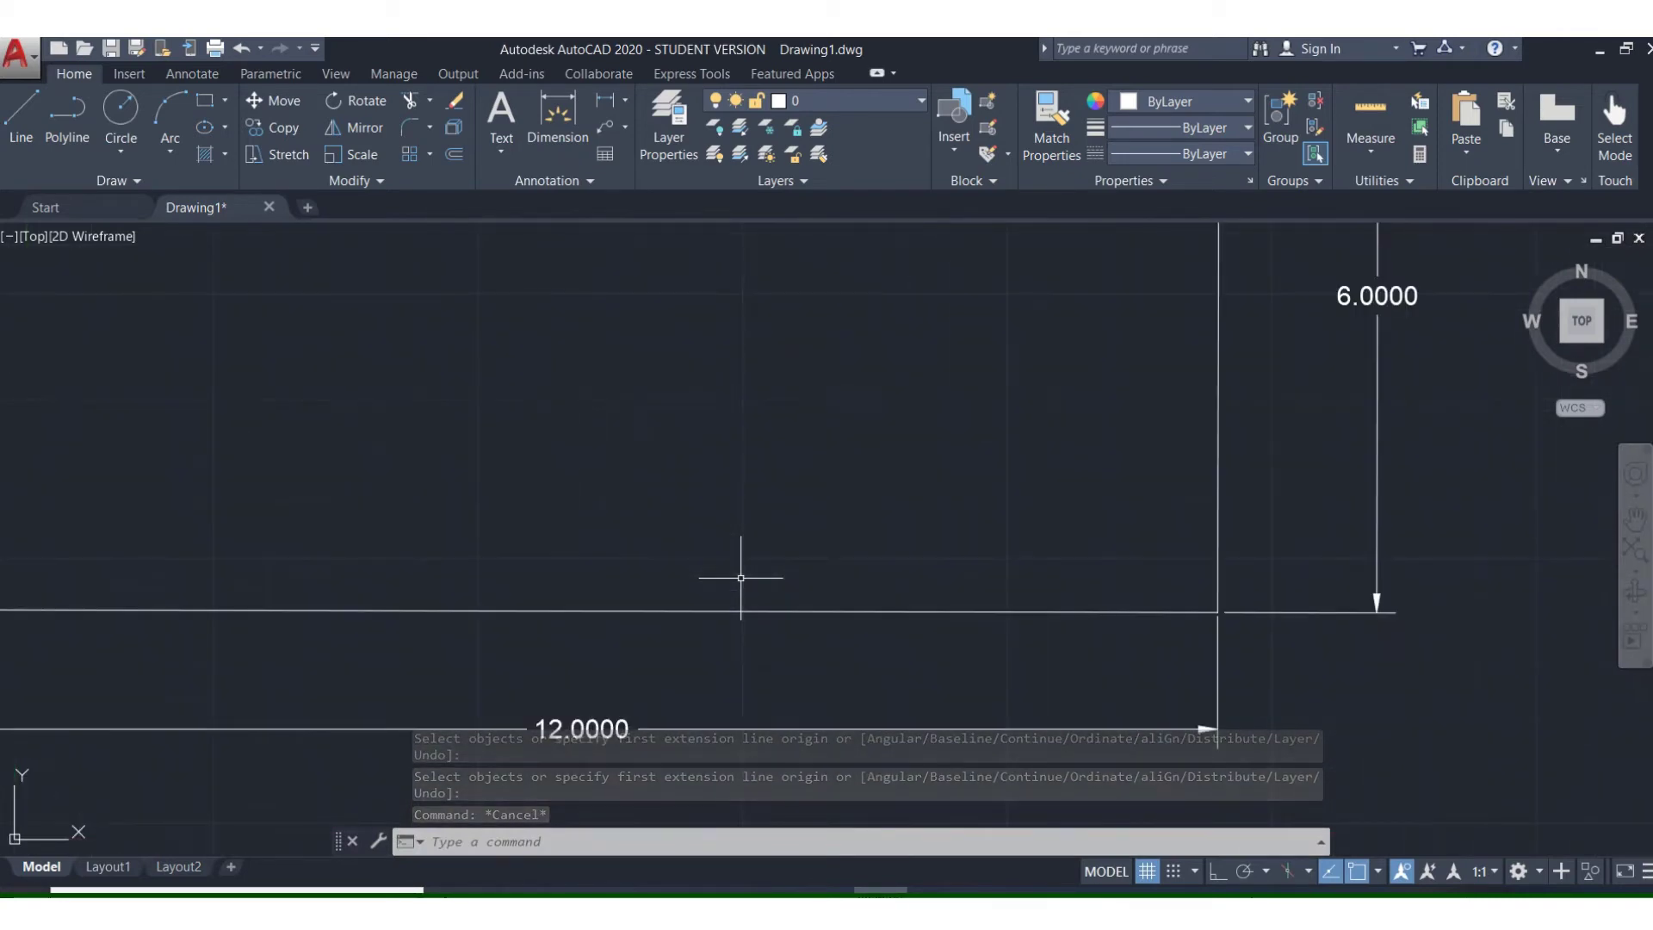
{"action": "scroll", "coordinate": [740, 577], "scroll_direction": "down", "scroll_amount": 1}
{"action": "scroll", "coordinate": [740, 577], "scroll_direction": "down", "scroll_amount": 3}
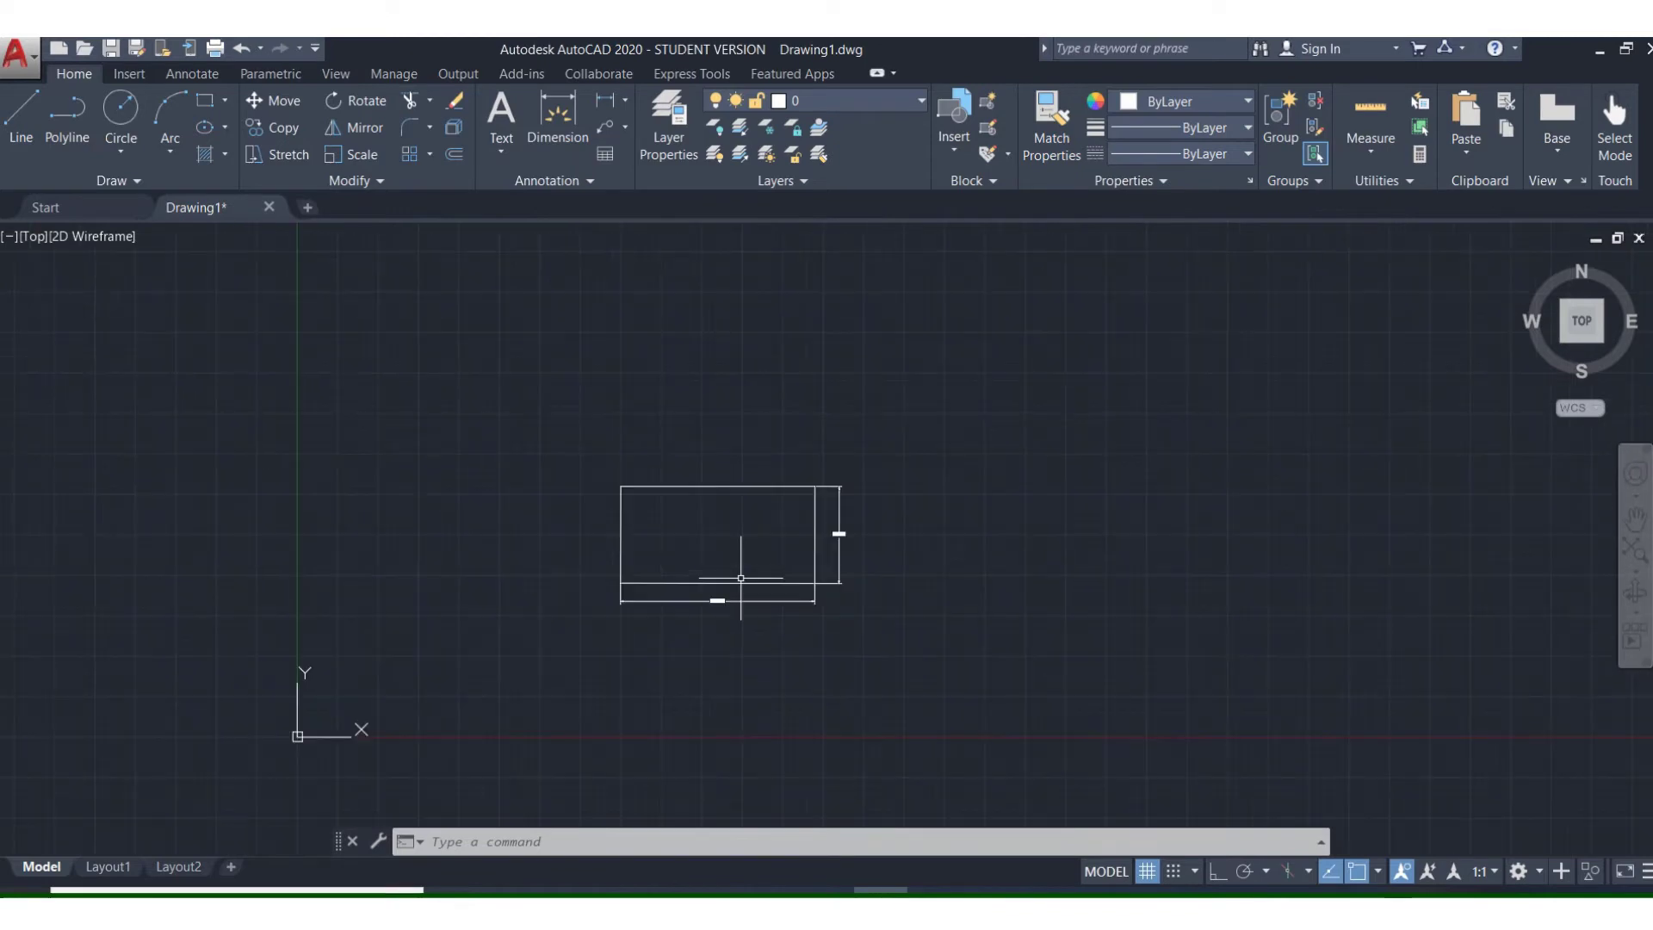
{"action": "scroll", "coordinate": [740, 578], "scroll_direction": "up", "scroll_amount": 2}
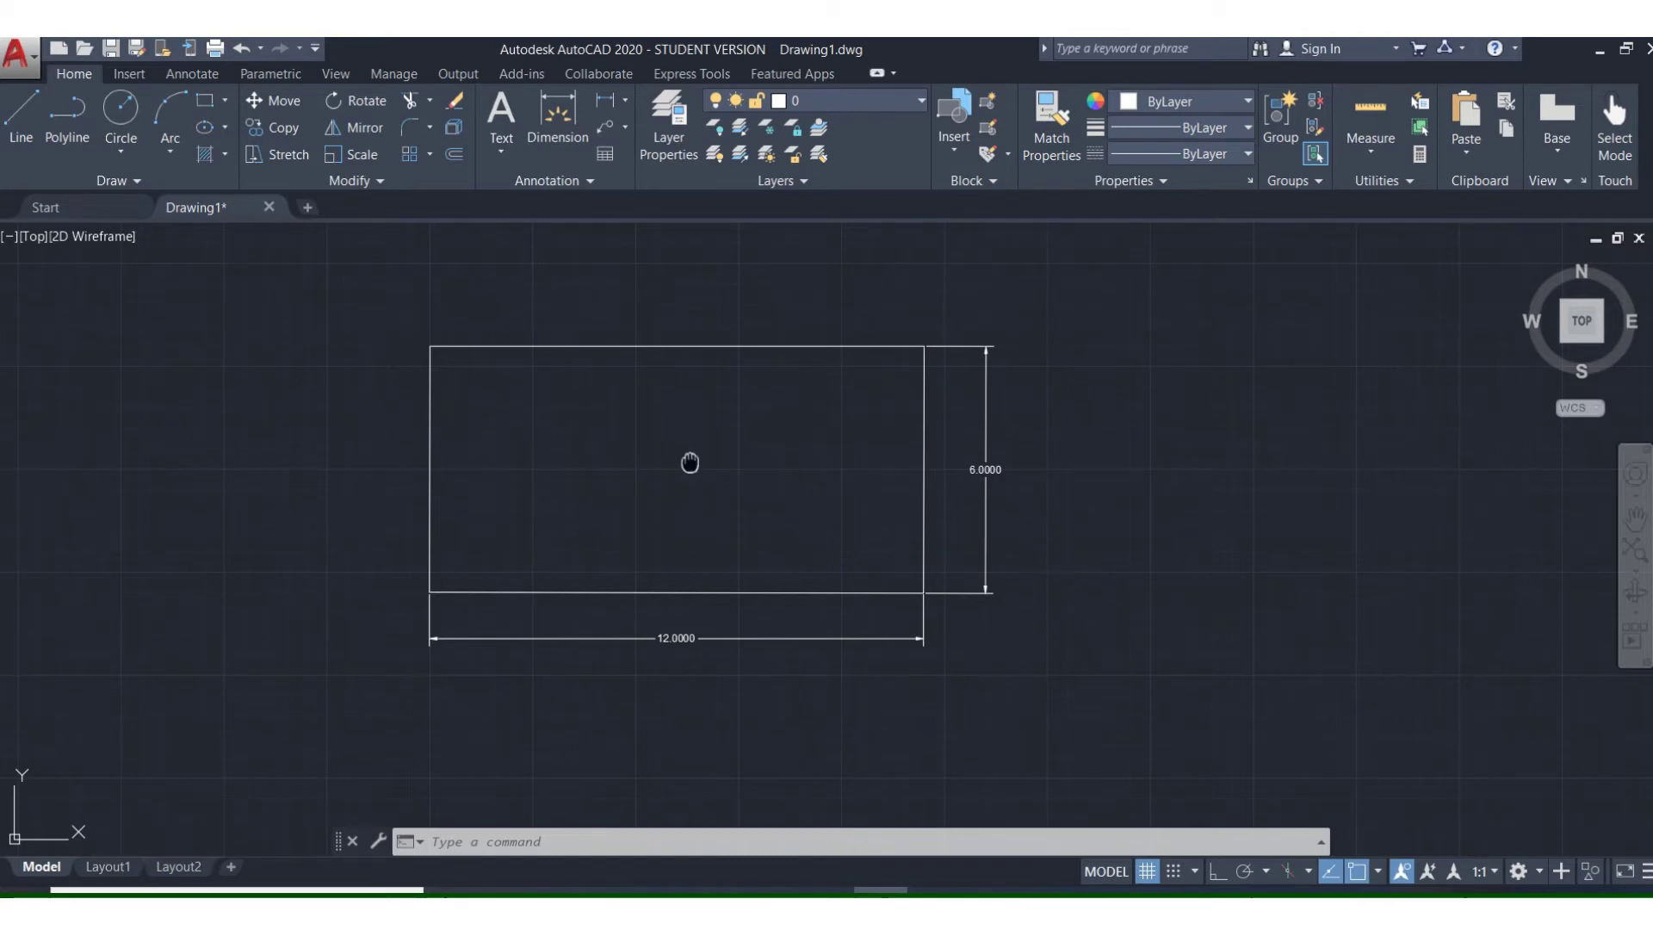
{"action": "mouse_move", "coordinate": [690, 463]}
{"action": "middle_mouse_down"}
{"action": "mouse_move", "coordinate": [1340, 534]}
{"action": "mouse_move", "coordinate": [379, 524]}
{"action": "mouse_move", "coordinate": [660, 520]}
{"action": "mouse_move", "coordinate": [756, 380]}
{"action": "mouse_move", "coordinate": [767, 513]}
{"action": "mouse_move", "coordinate": [701, 441]}
{"action": "mouse_move", "coordinate": [804, 527]}
{"action": "mouse_move", "coordinate": [791, 476]}
{"action": "middle_mouse_up"}
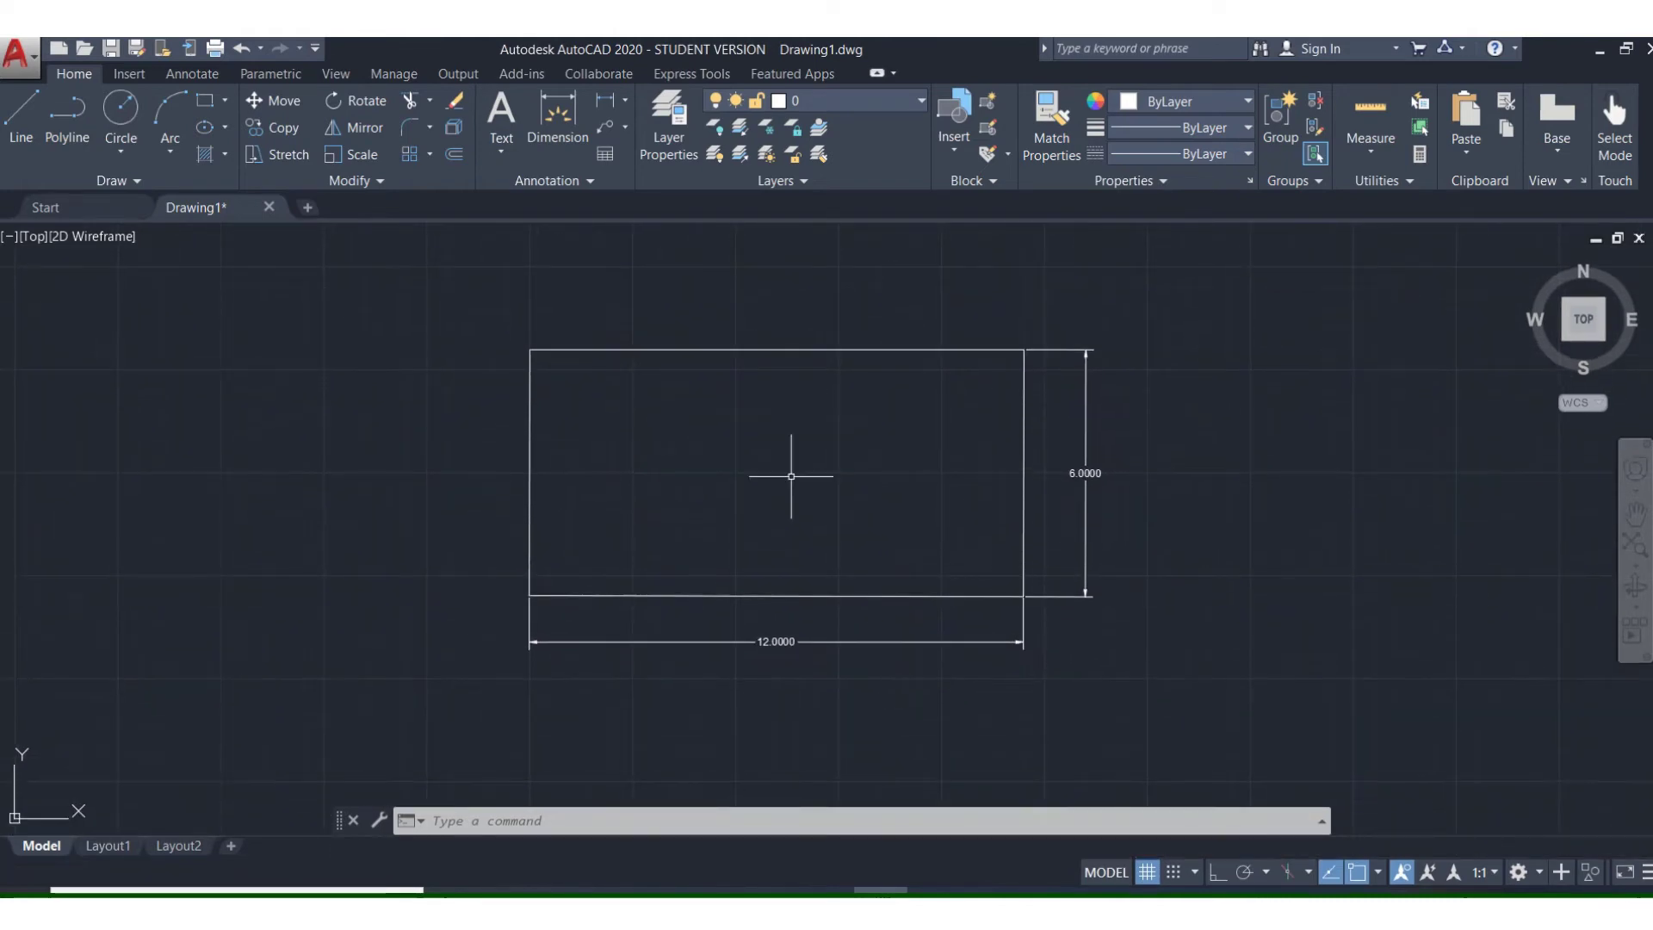
{"action": "scroll", "coordinate": [791, 476], "scroll_direction": "up", "scroll_amount": 2}
{"action": "scroll", "coordinate": [791, 476], "scroll_direction": "down", "scroll_amount": 6}
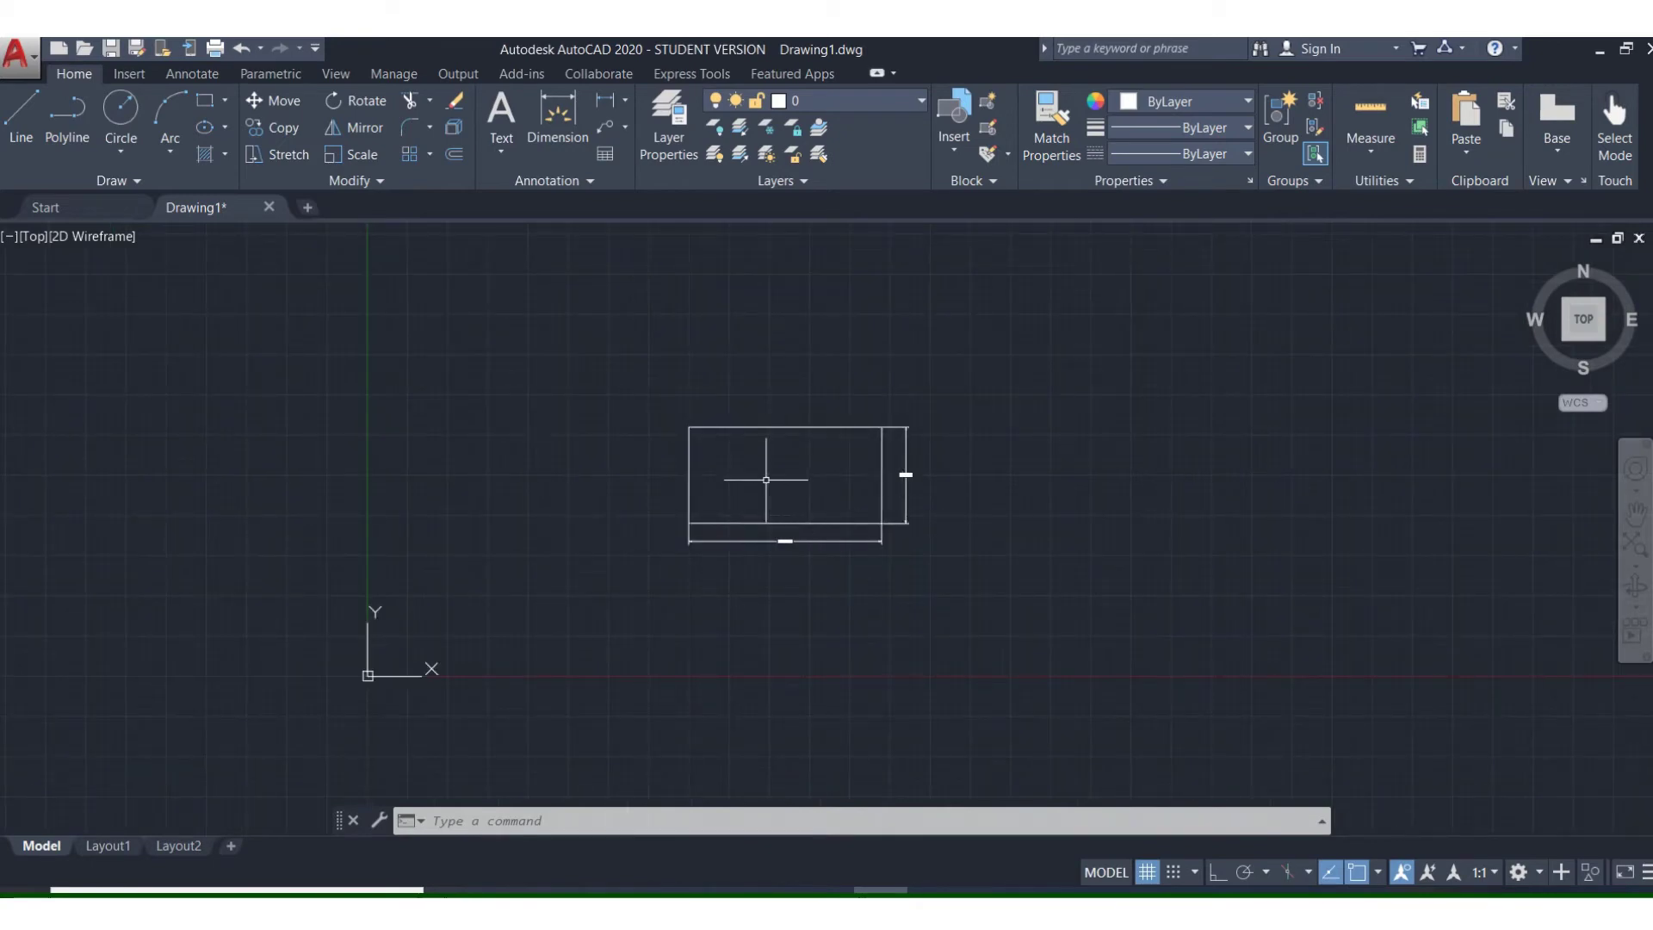
{"action": "scroll", "coordinate": [776, 496], "scroll_direction": "up", "scroll_amount": 6}
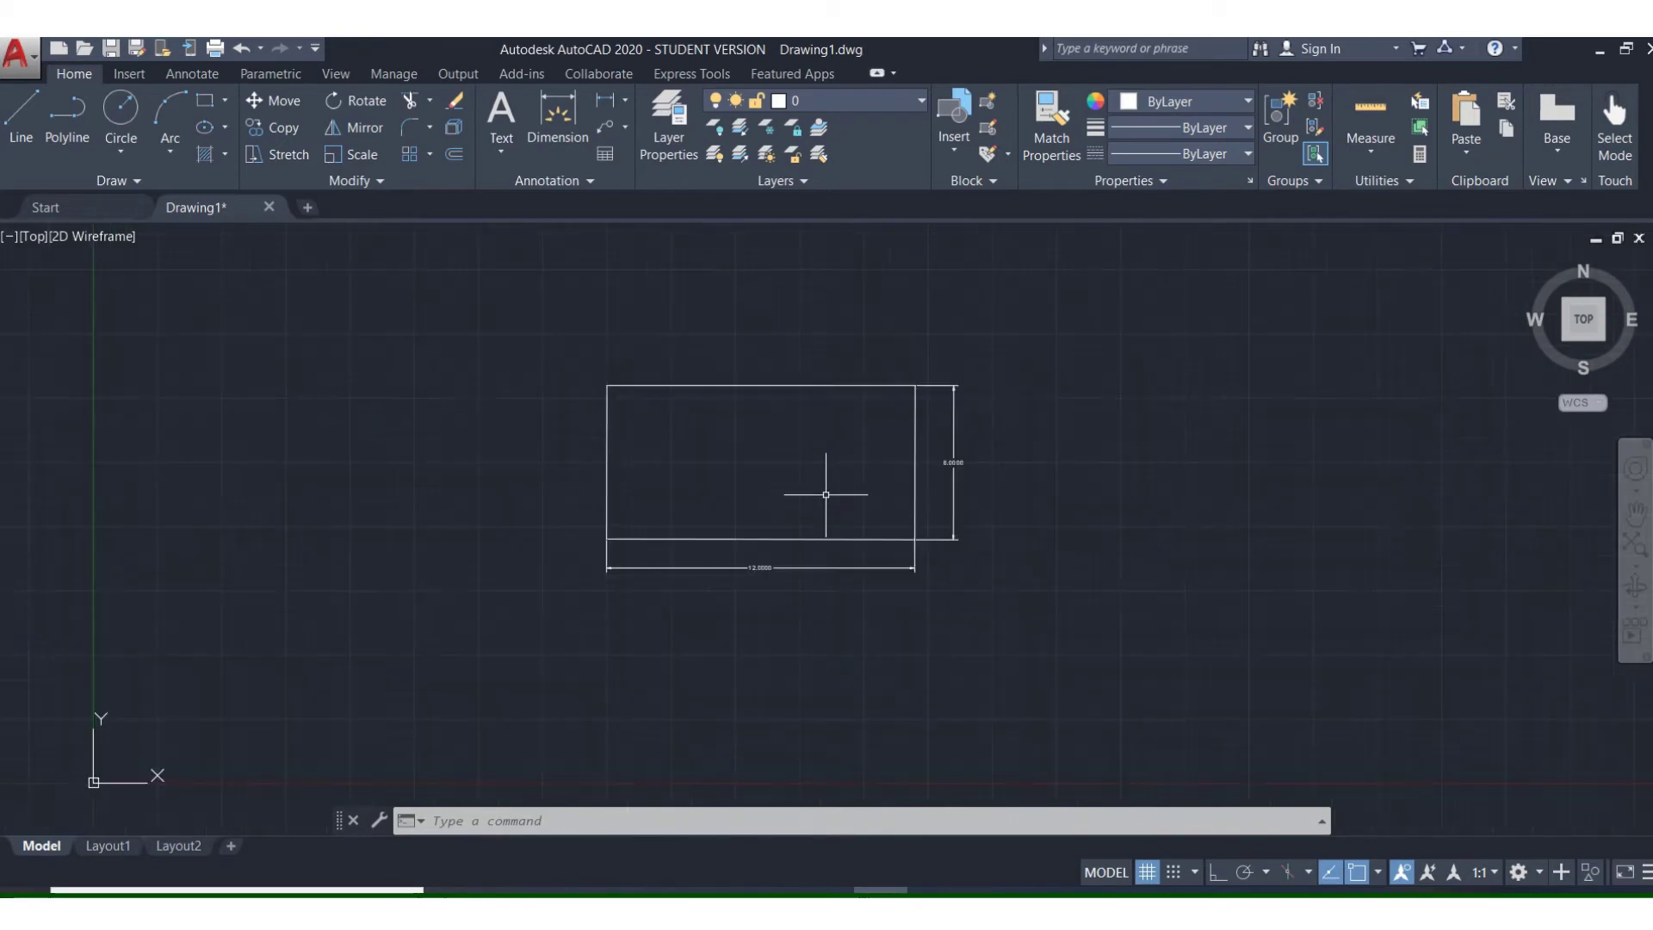
{"action": "scroll", "coordinate": [772, 471], "scroll_direction": "down", "scroll_amount": 2}
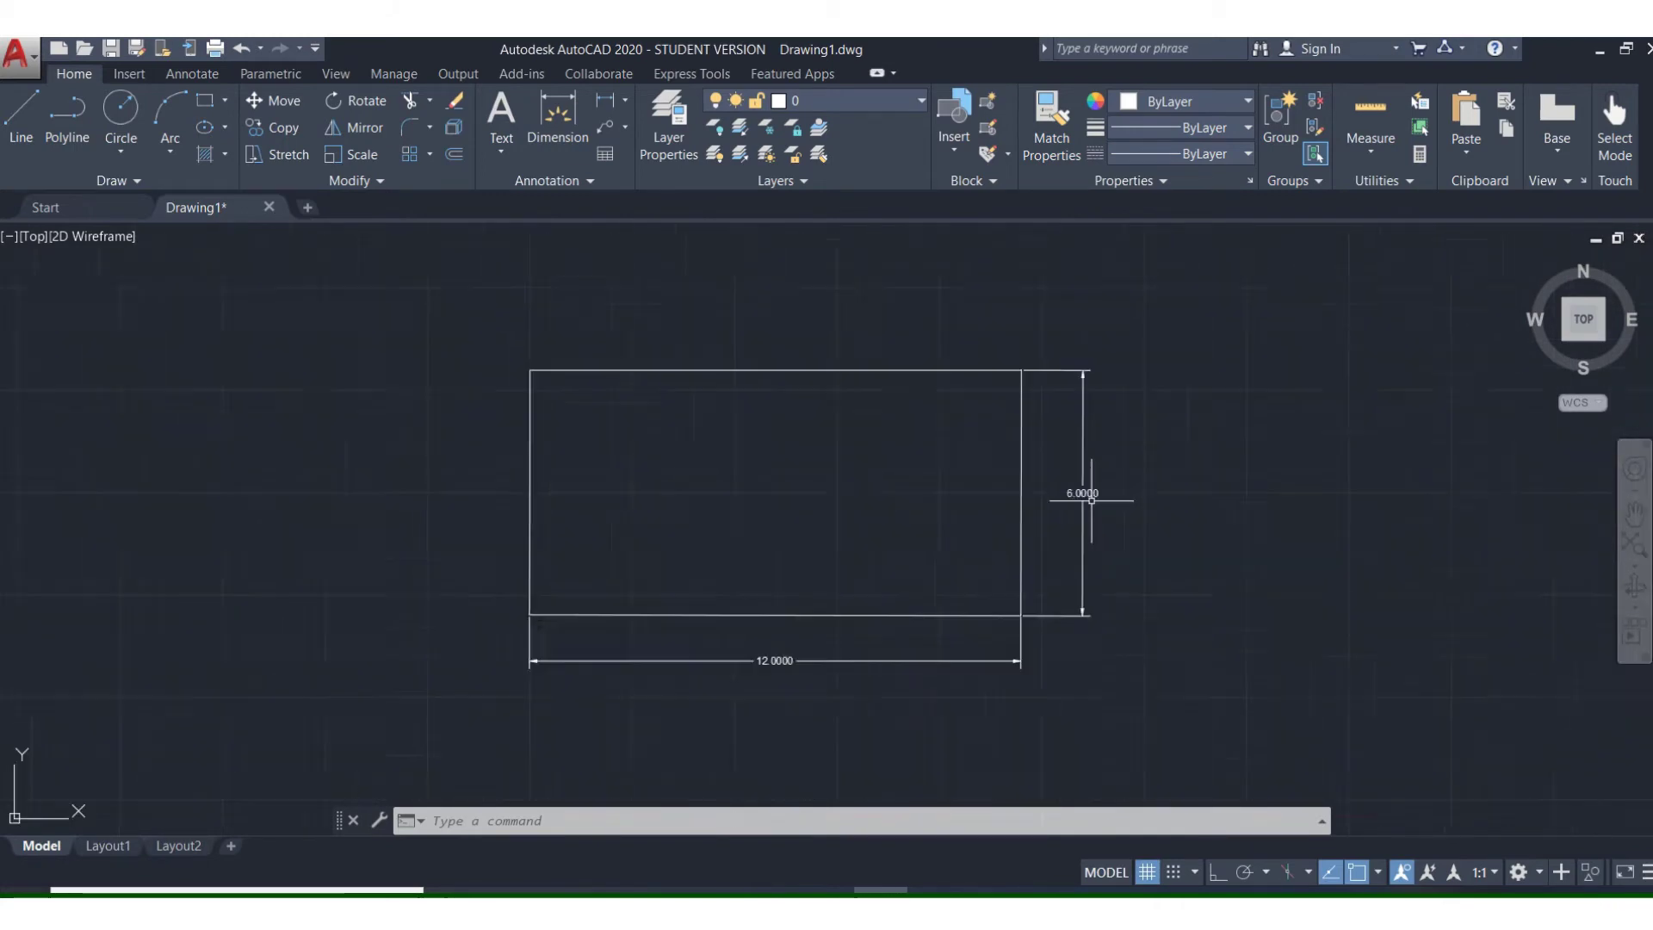
{"action": "scroll", "coordinate": [1091, 499], "scroll_direction": "up", "scroll_amount": 2}
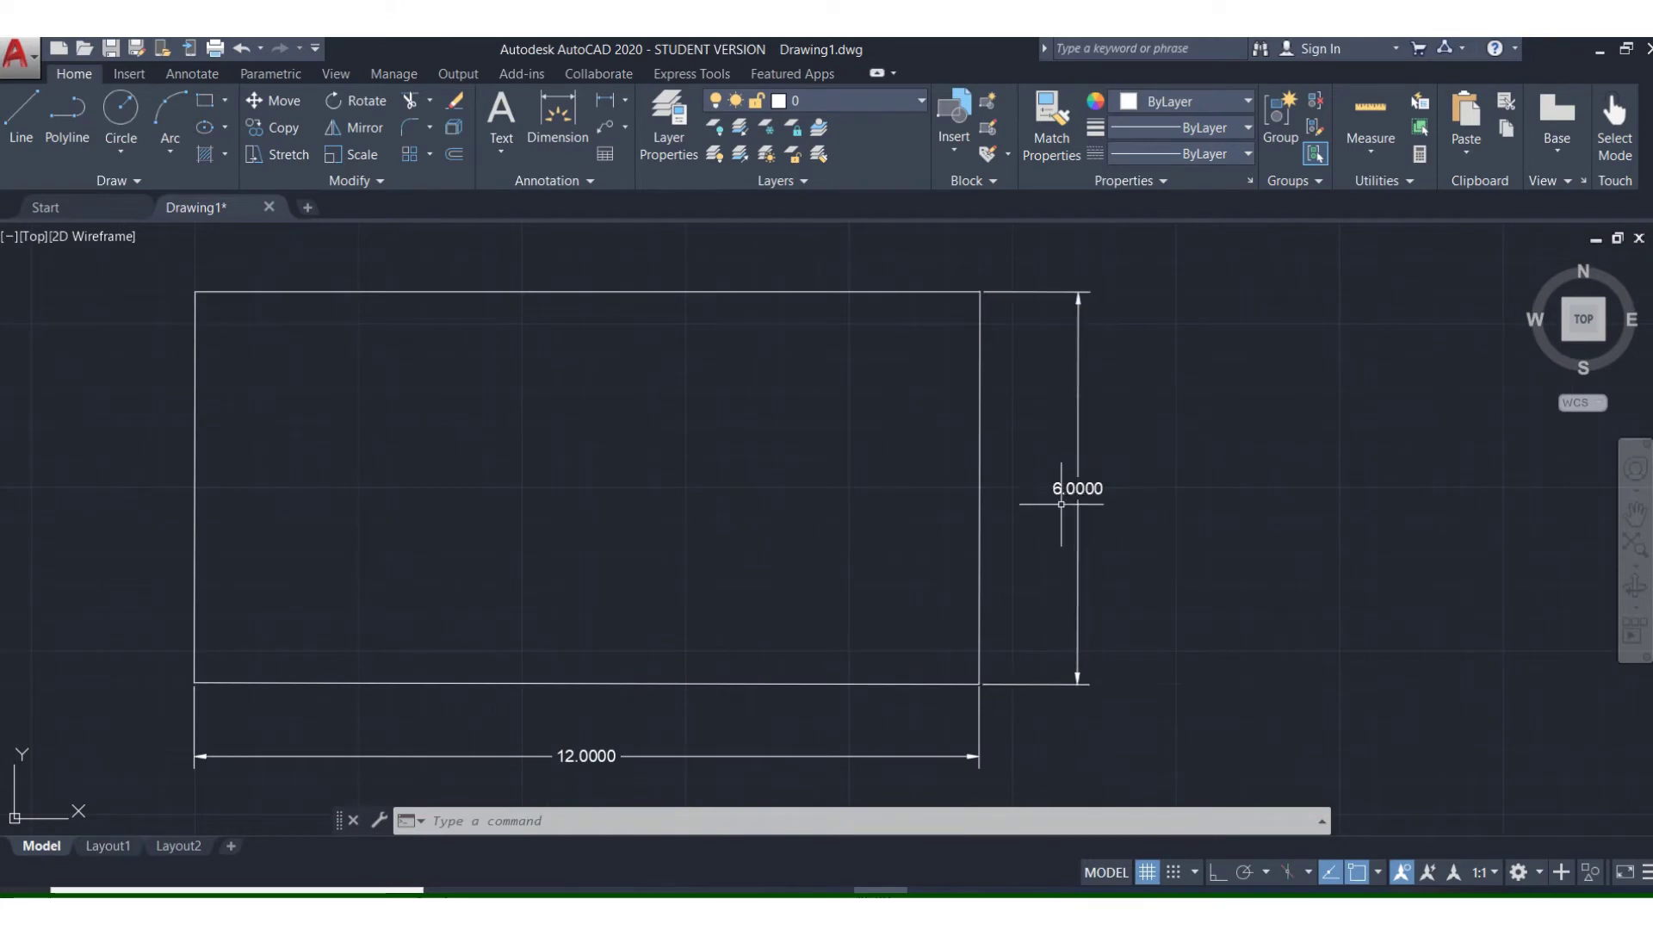
{"action": "scroll", "coordinate": [1071, 489], "scroll_direction": "down", "scroll_amount": 2}
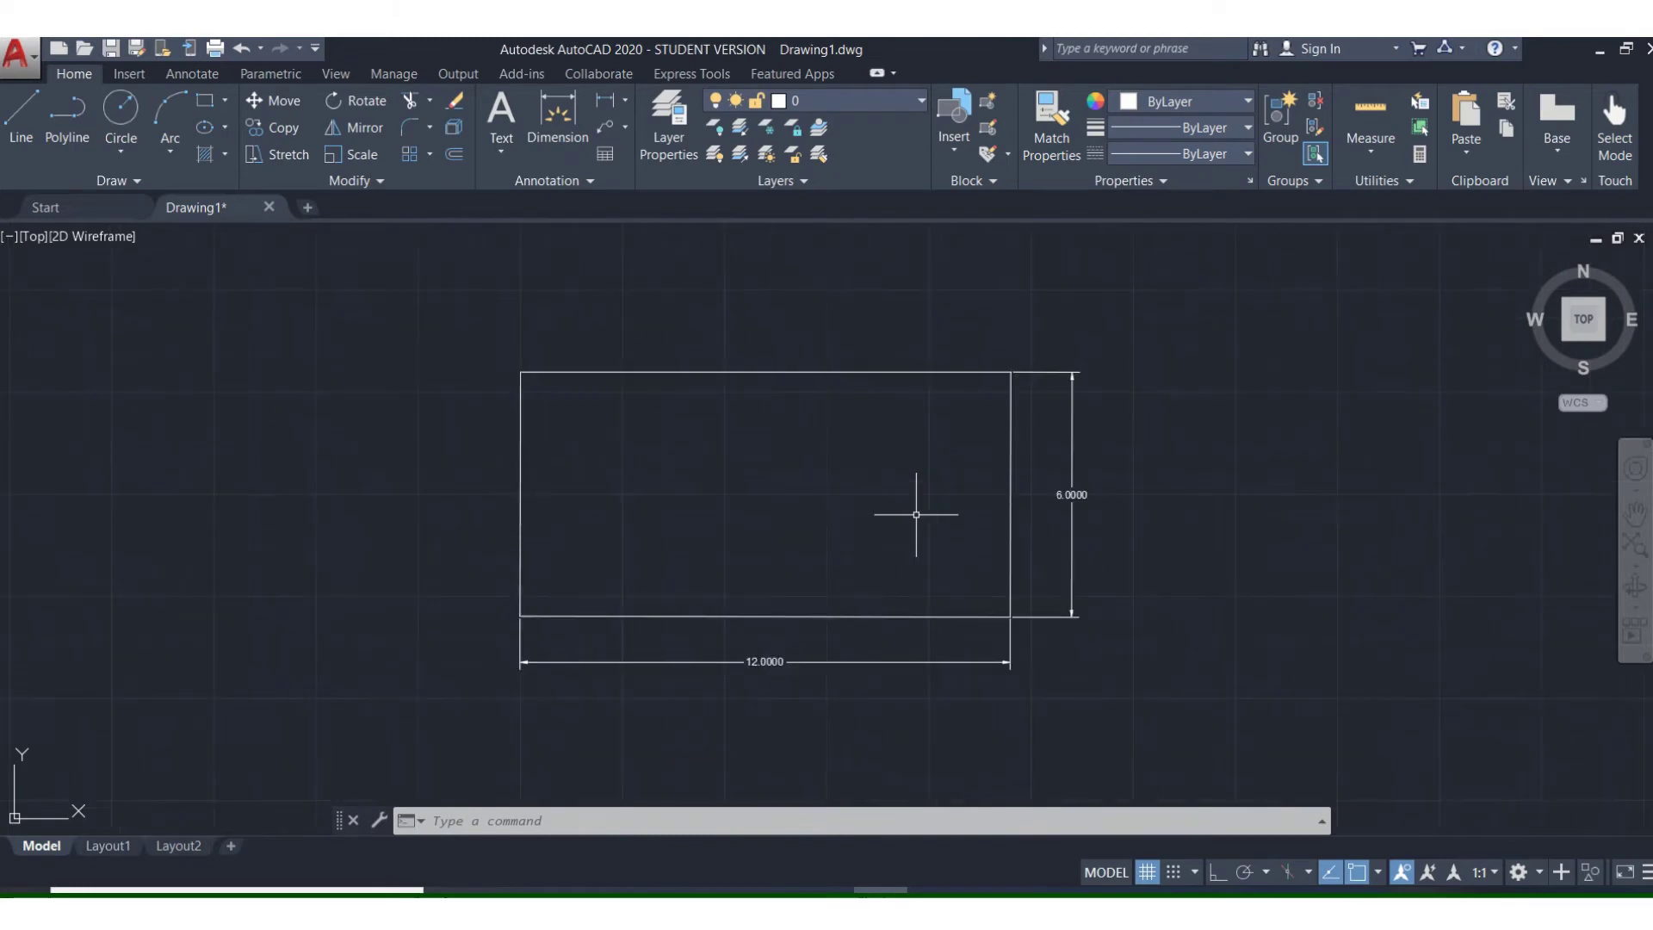
Turn off object snap and draw a slanted four-sided shape freehand from four lines, to the left of the dimensioned rectangle
{"action": "scroll", "coordinate": [916, 514], "scroll_direction": "down", "scroll_amount": 2}
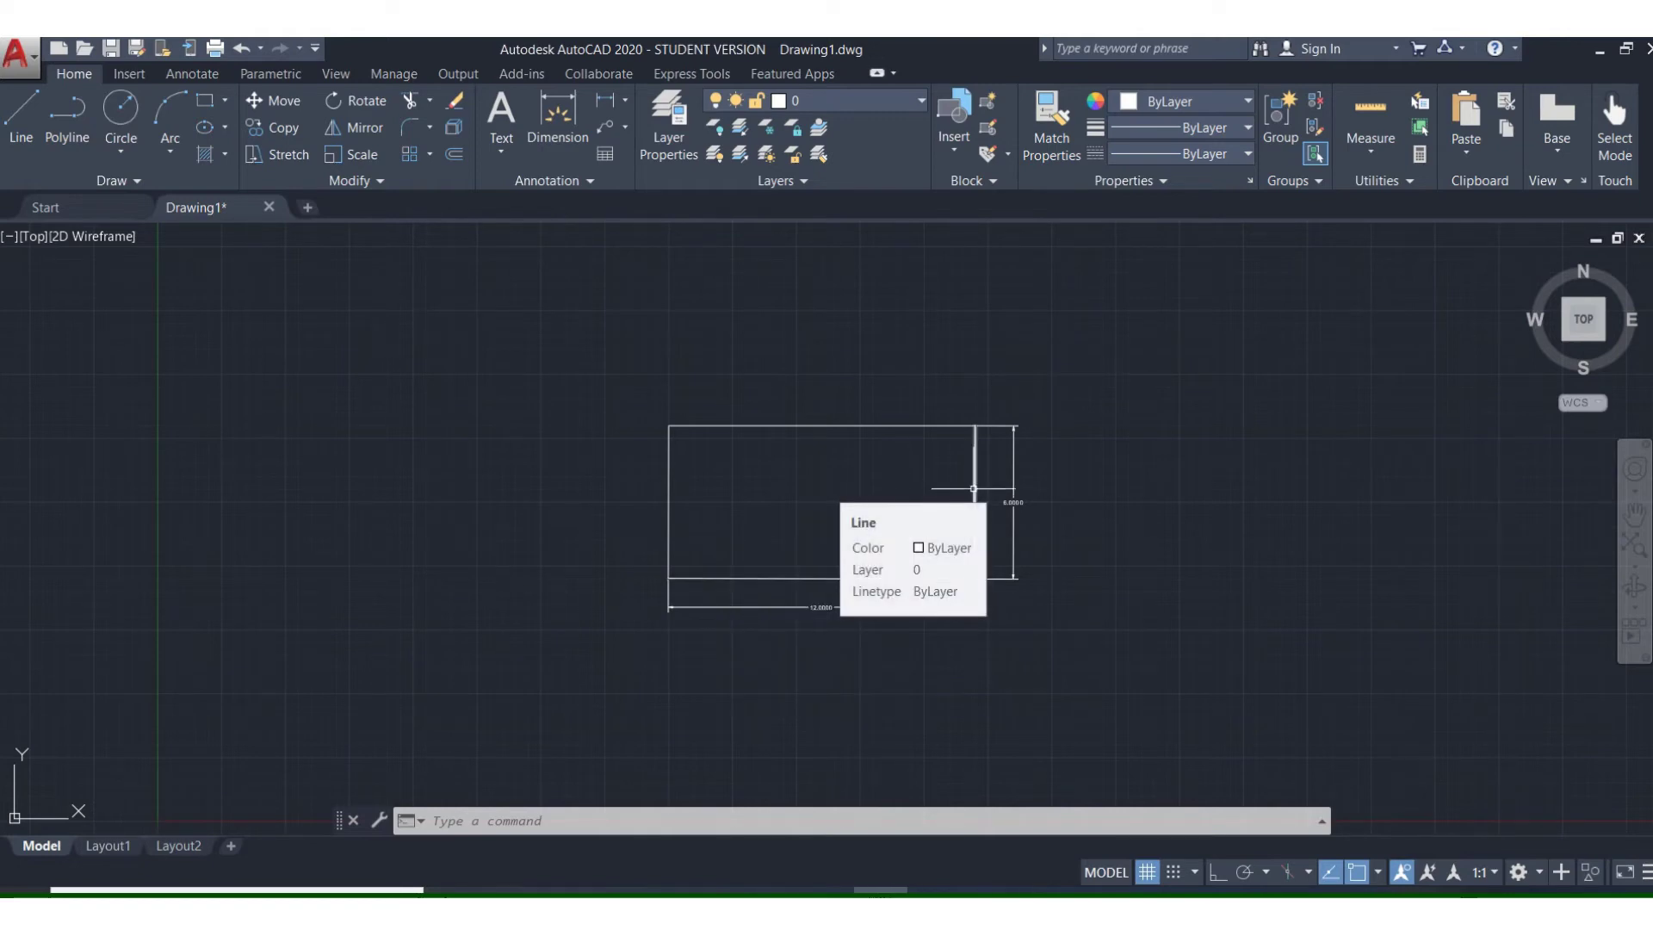
{"action": "left_click", "coordinate": [1355, 874]}
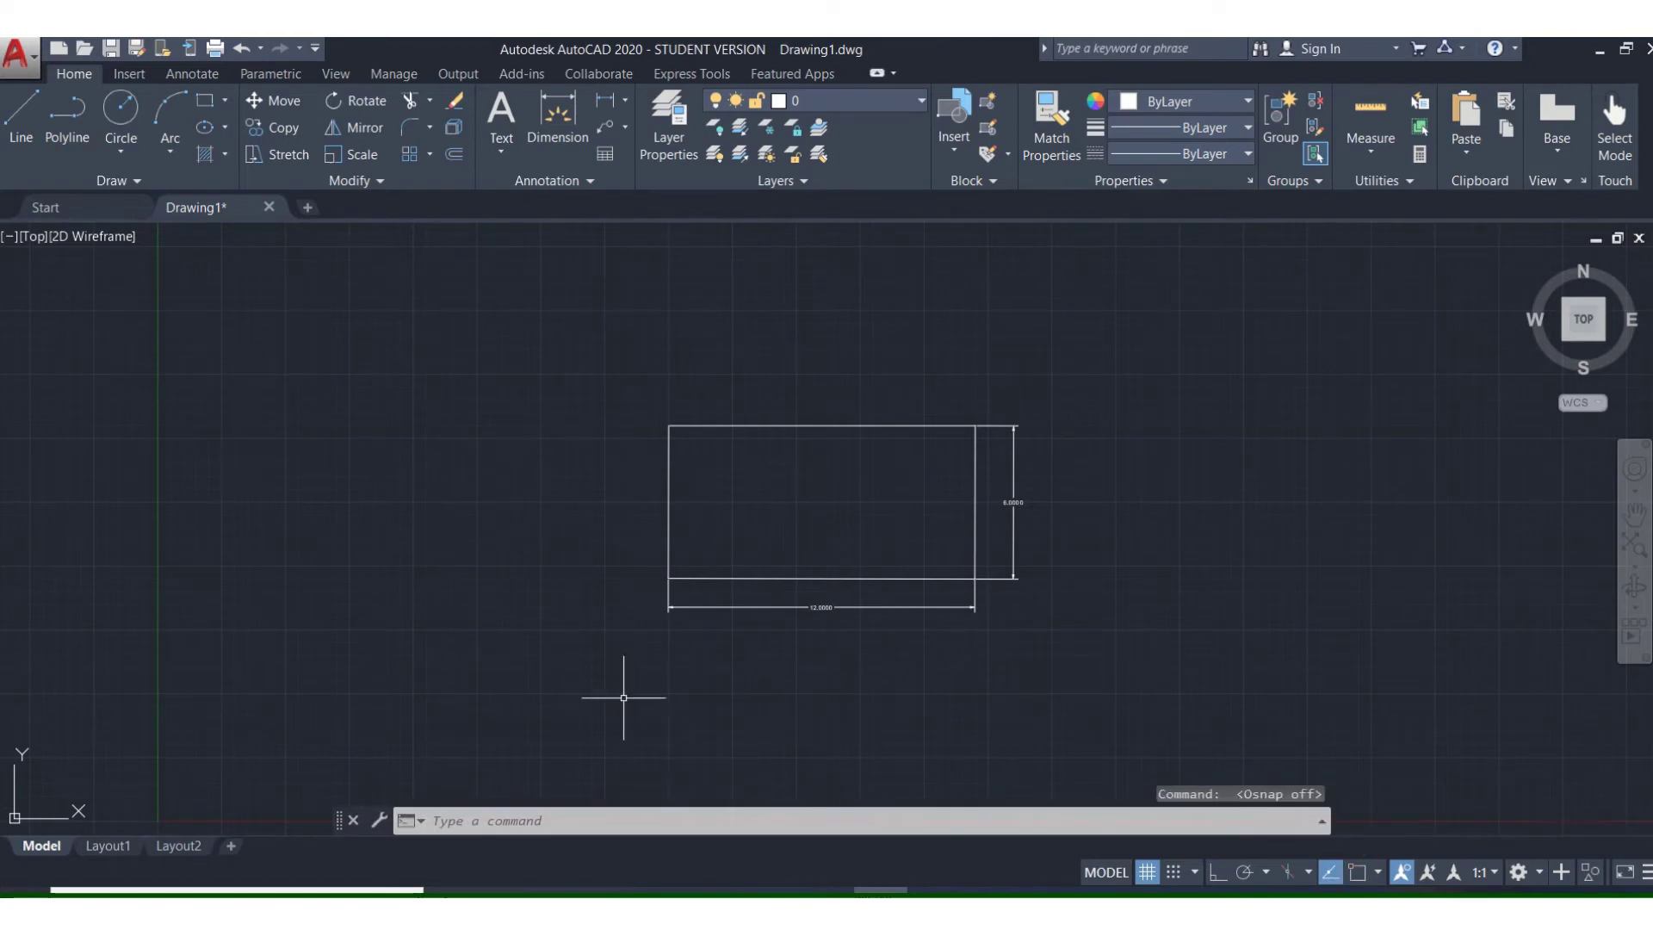
{"action": "left_click", "coordinate": [22, 111]}
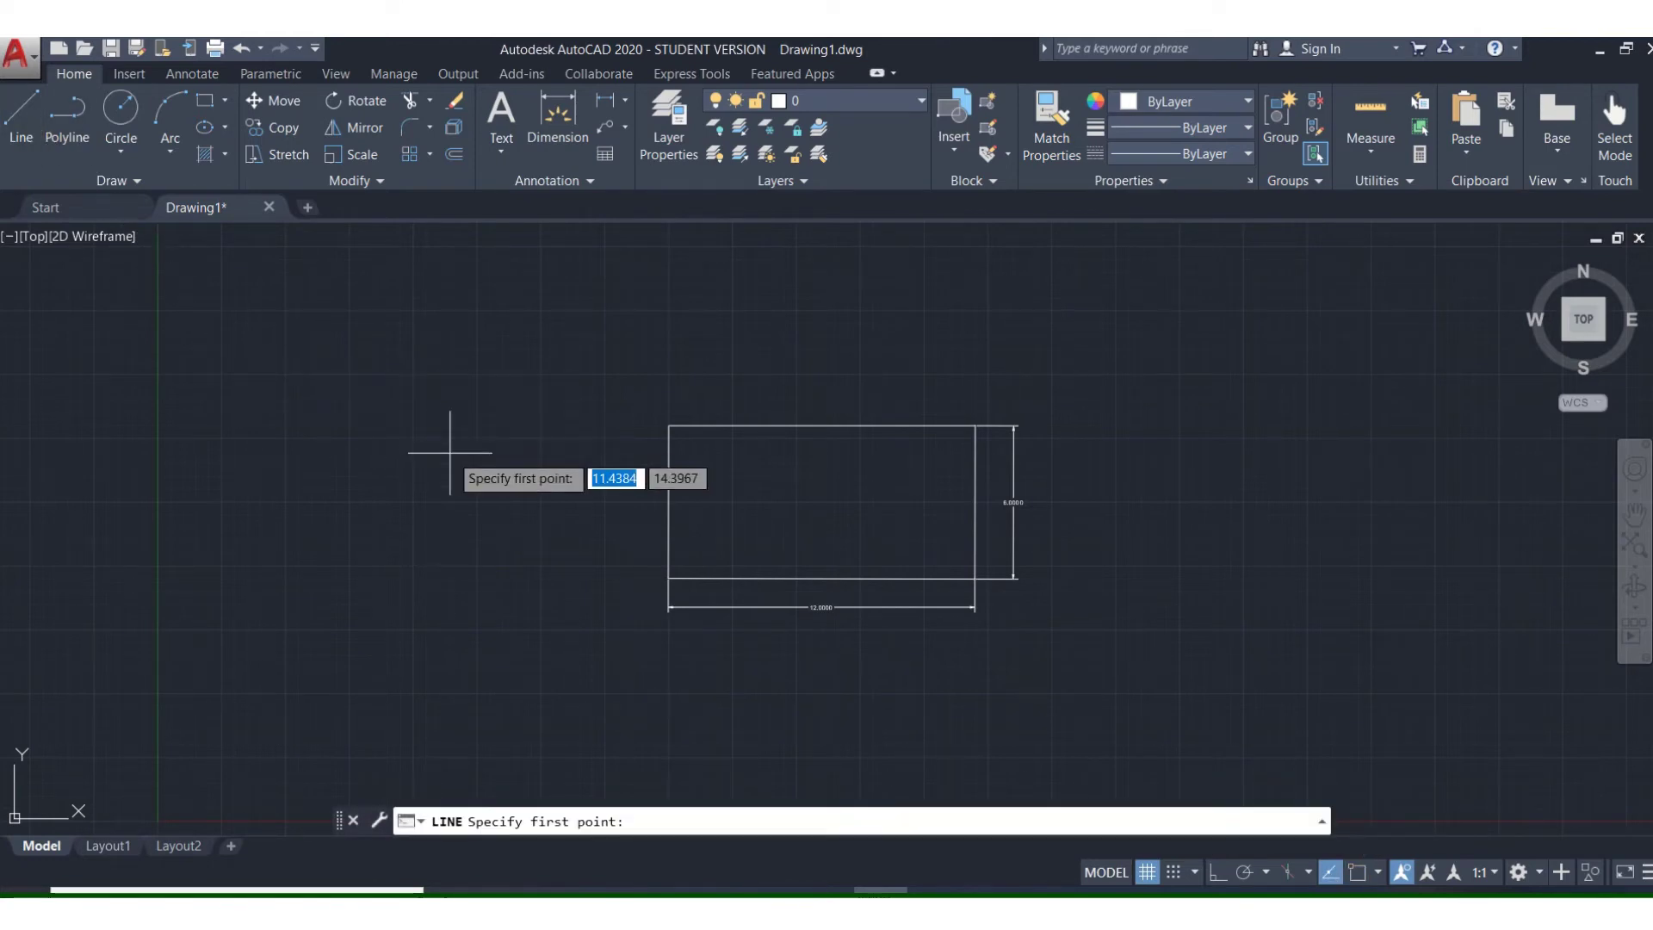
{"action": "left_click", "coordinate": [255, 495]}
{"action": "left_click", "coordinate": [480, 483]}
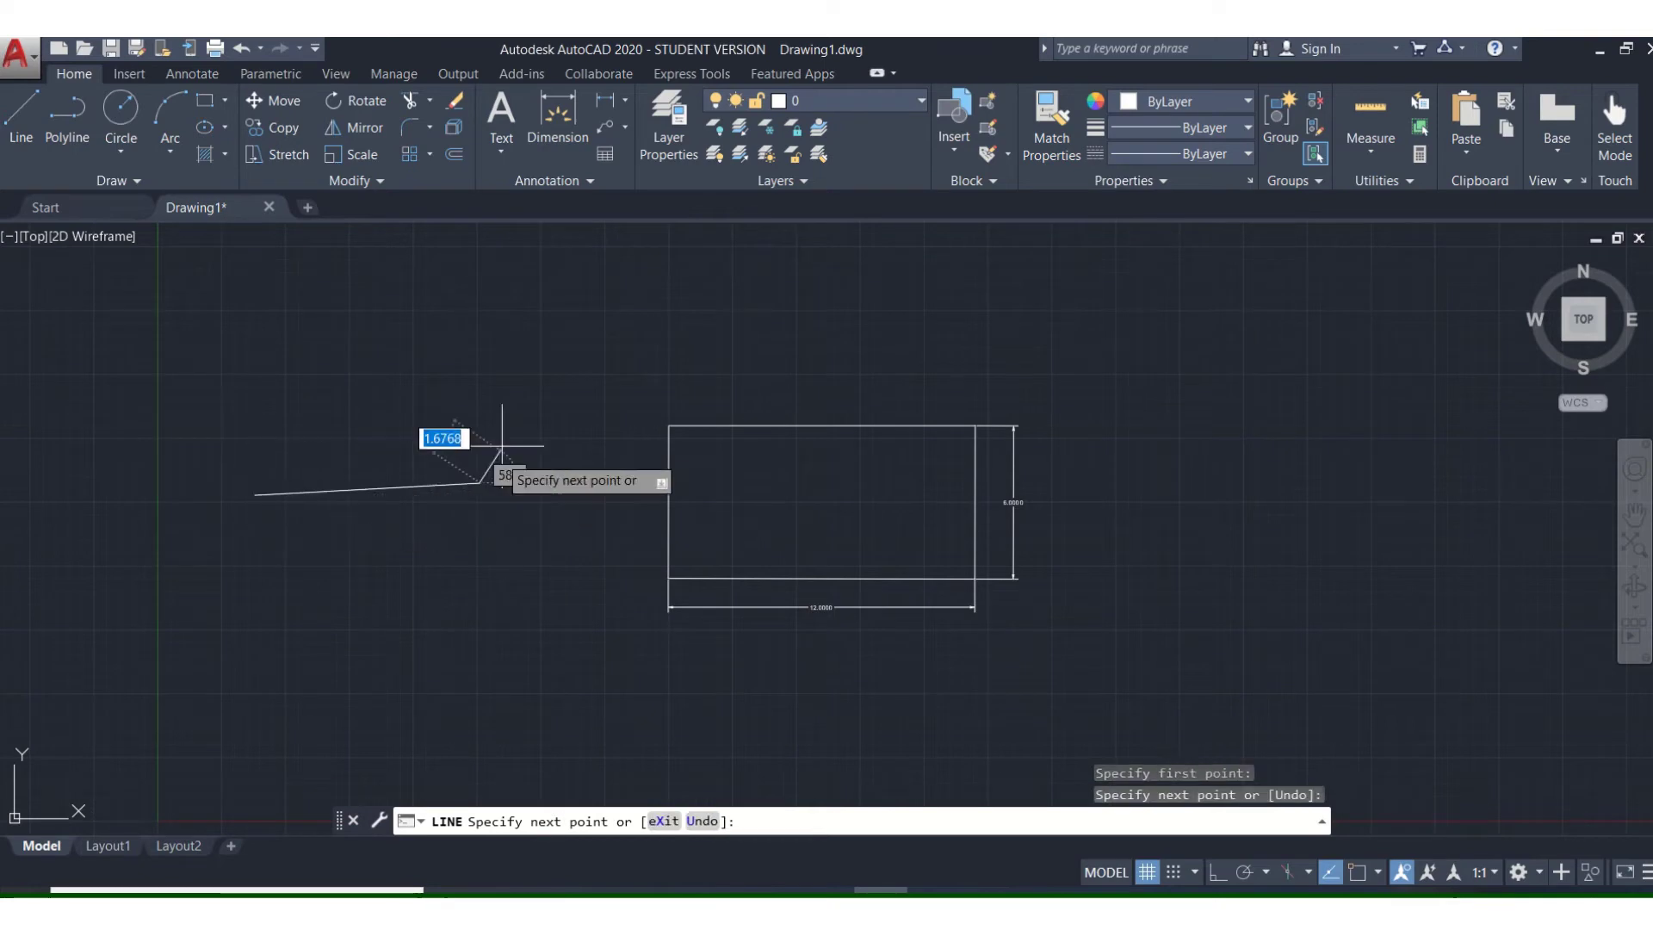
{"action": "left_click", "coordinate": [520, 379]}
{"action": "left_click", "coordinate": [290, 387]}
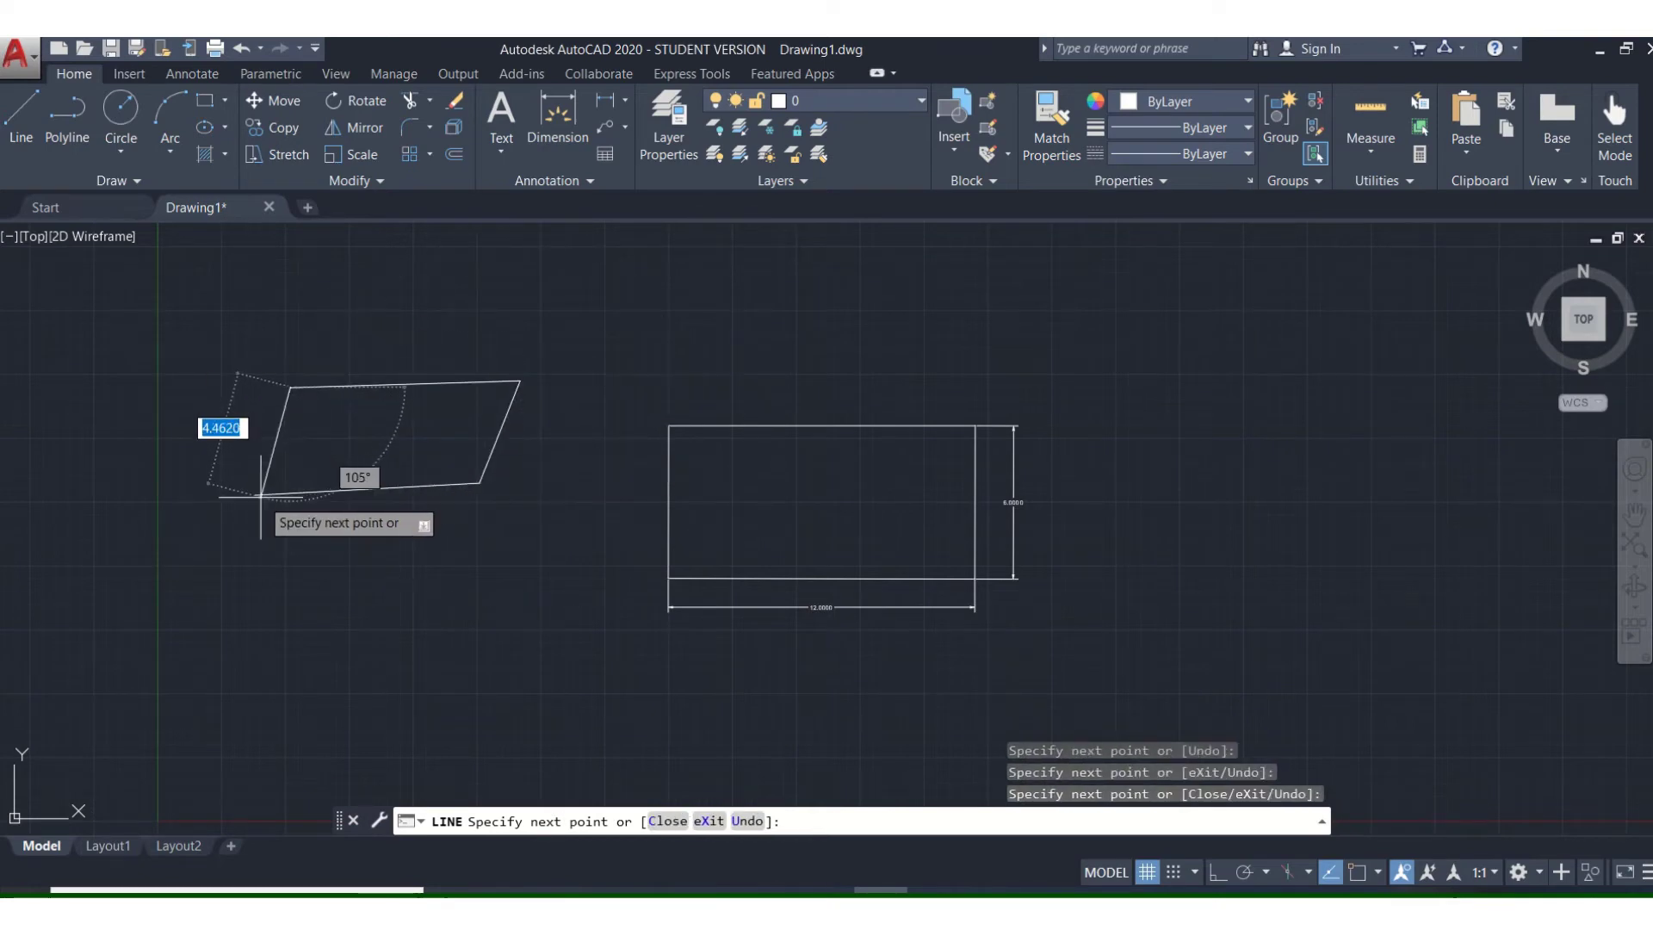
{"action": "left_click", "coordinate": [261, 494]}
{"action": "key", "text": "Escape"}
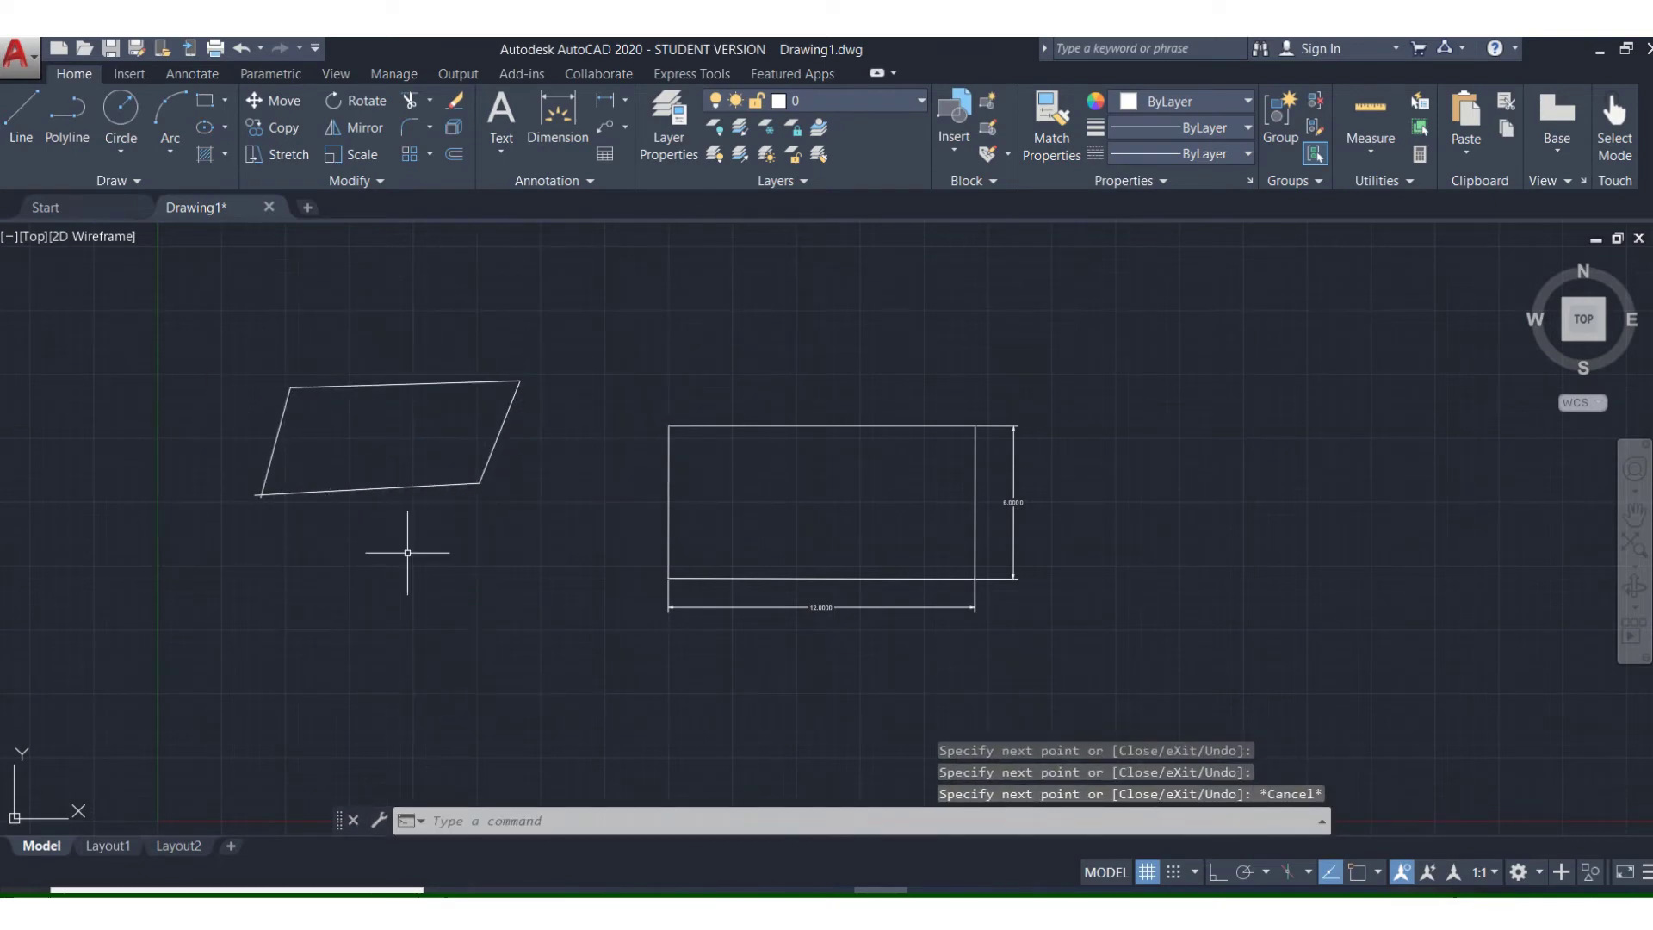
Examine the slanted shape's lower-left corner, where its first and last lines meet, and compare the shape with the dimensioned rectangle
{"action": "scroll", "coordinate": [404, 548], "scroll_direction": "down", "scroll_amount": 2}
{"action": "scroll", "coordinate": [404, 548], "scroll_direction": "up", "scroll_amount": 6}
{"action": "middle_click_drag", "start_coordinate": [410, 508], "coordinate": [627, 590]}
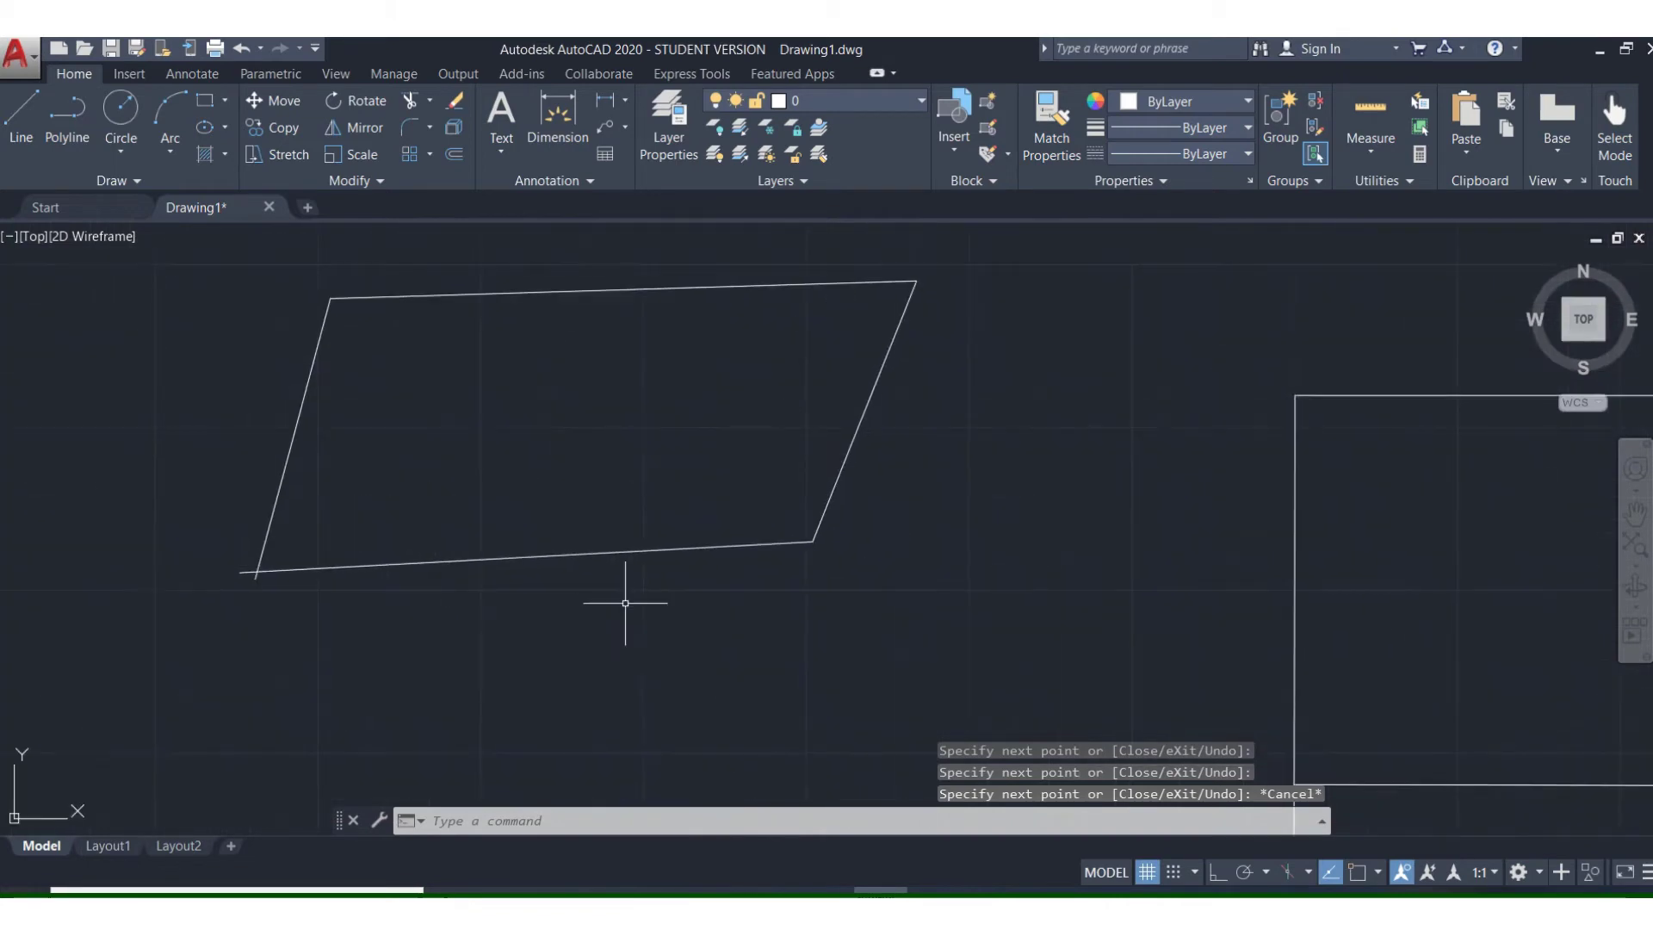
{"action": "scroll", "coordinate": [623, 599], "scroll_direction": "down", "scroll_amount": 2}
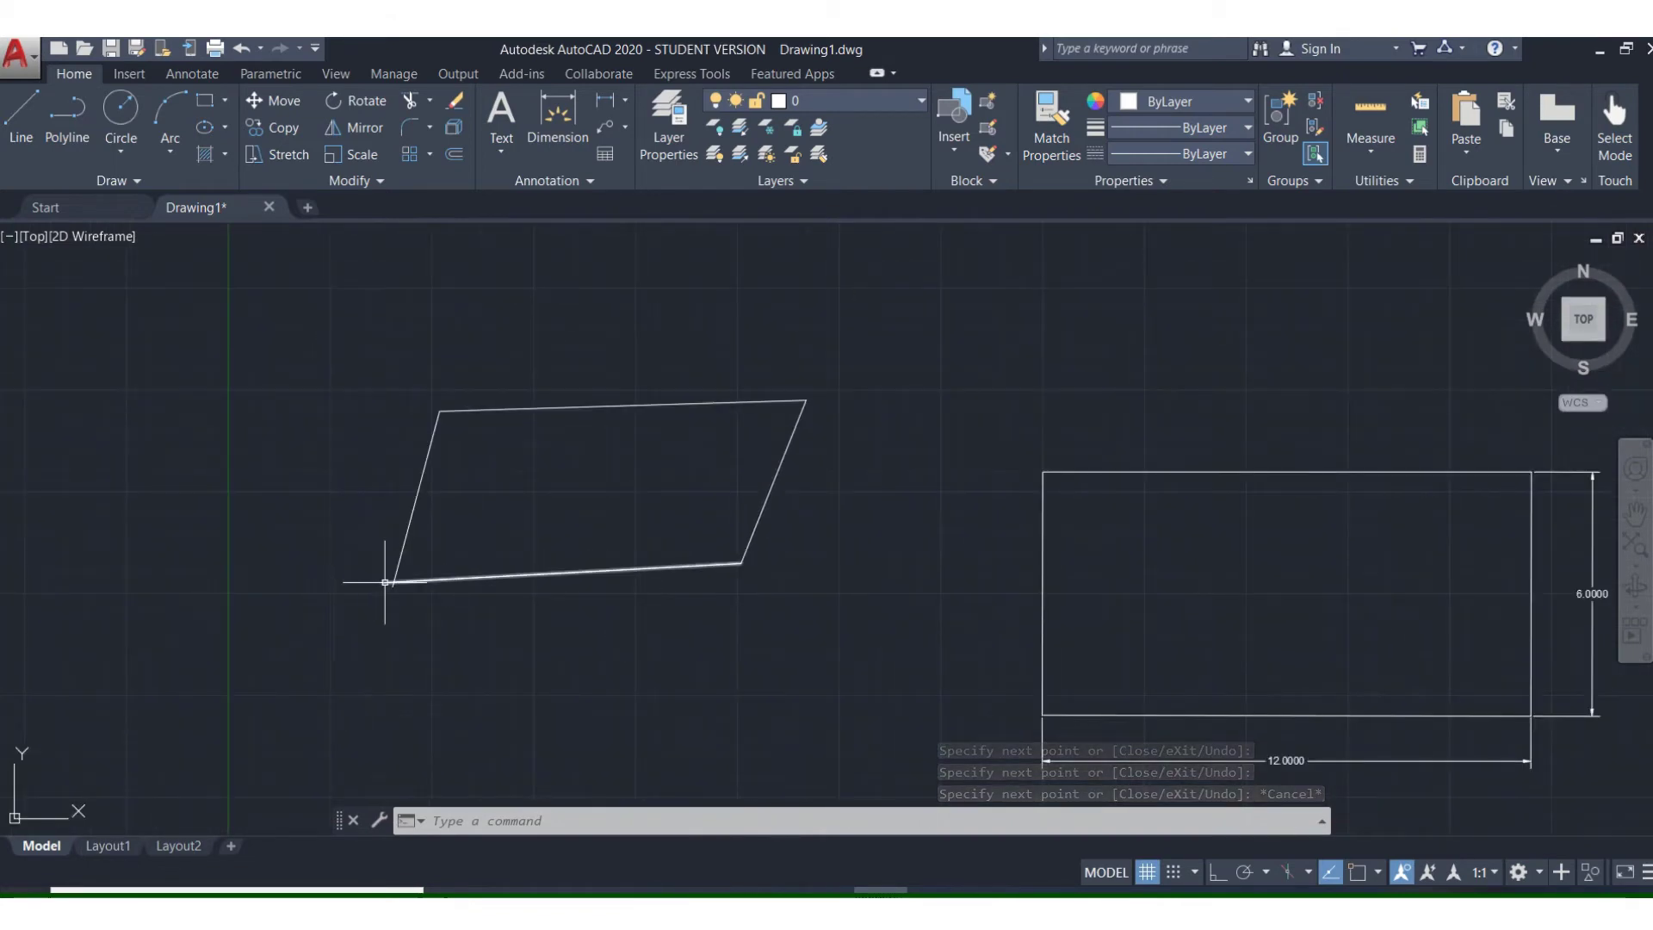
{"action": "scroll", "coordinate": [379, 579], "scroll_direction": "down", "scroll_amount": 3}
{"action": "scroll", "coordinate": [424, 589], "scroll_direction": "up", "scroll_amount": 4}
{"action": "scroll", "coordinate": [244, 638], "scroll_direction": "up", "scroll_amount": 3}
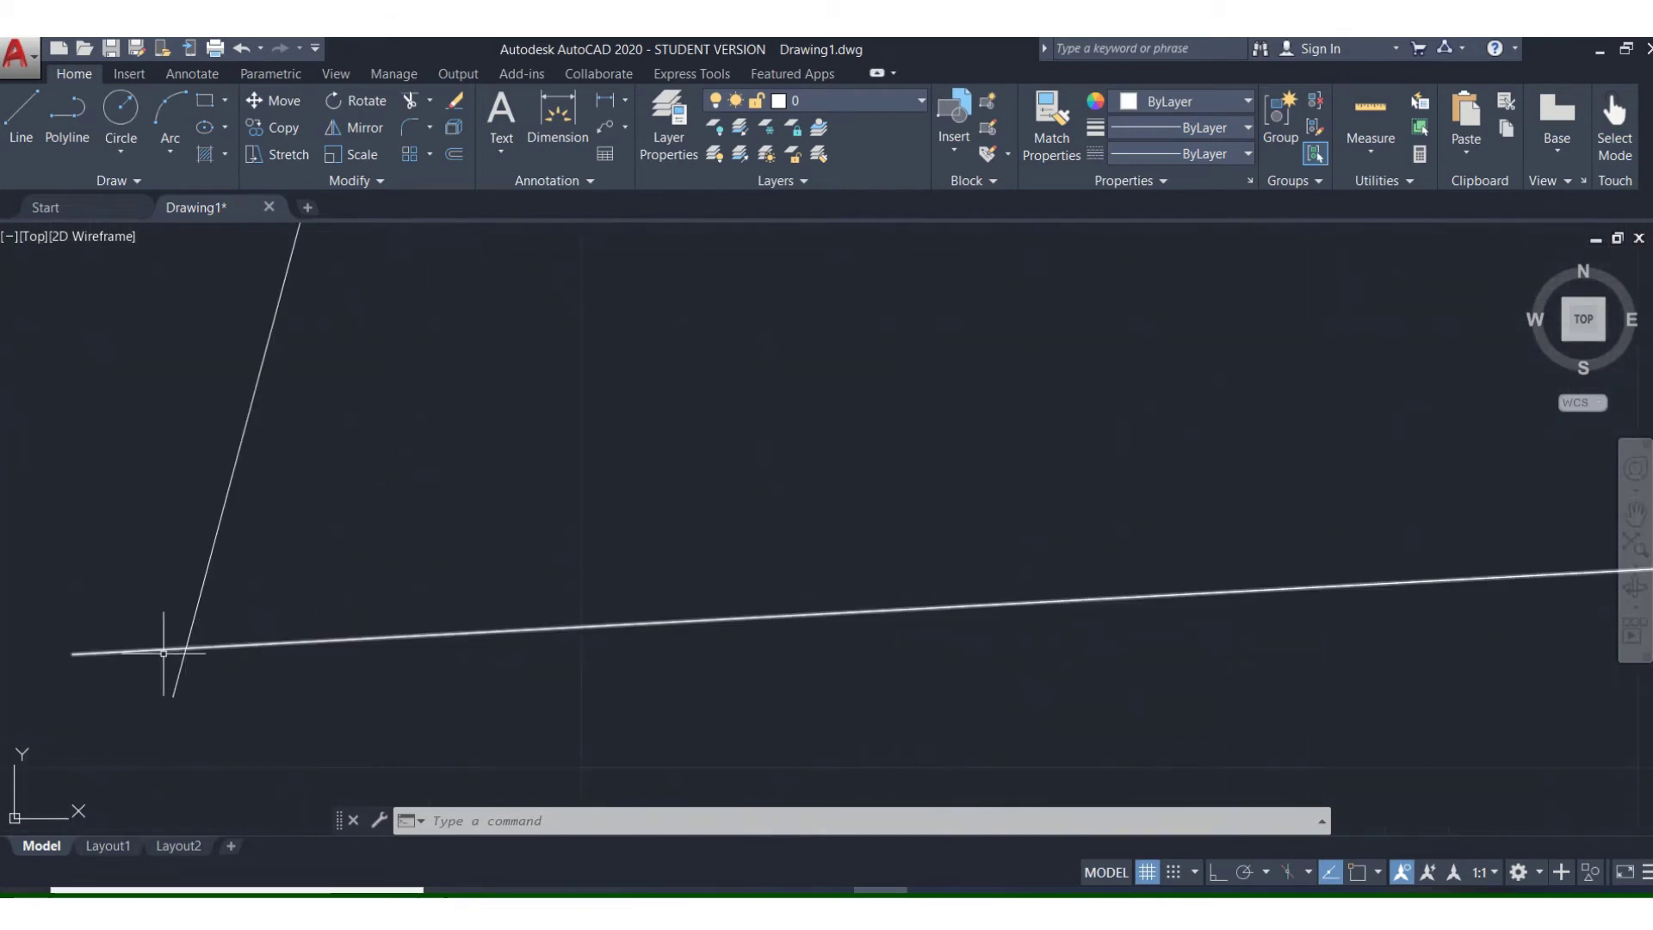
{"action": "scroll", "coordinate": [225, 656], "scroll_direction": "up", "scroll_amount": 3}
{"action": "scroll", "coordinate": [697, 590], "scroll_direction": "down", "scroll_amount": 6}
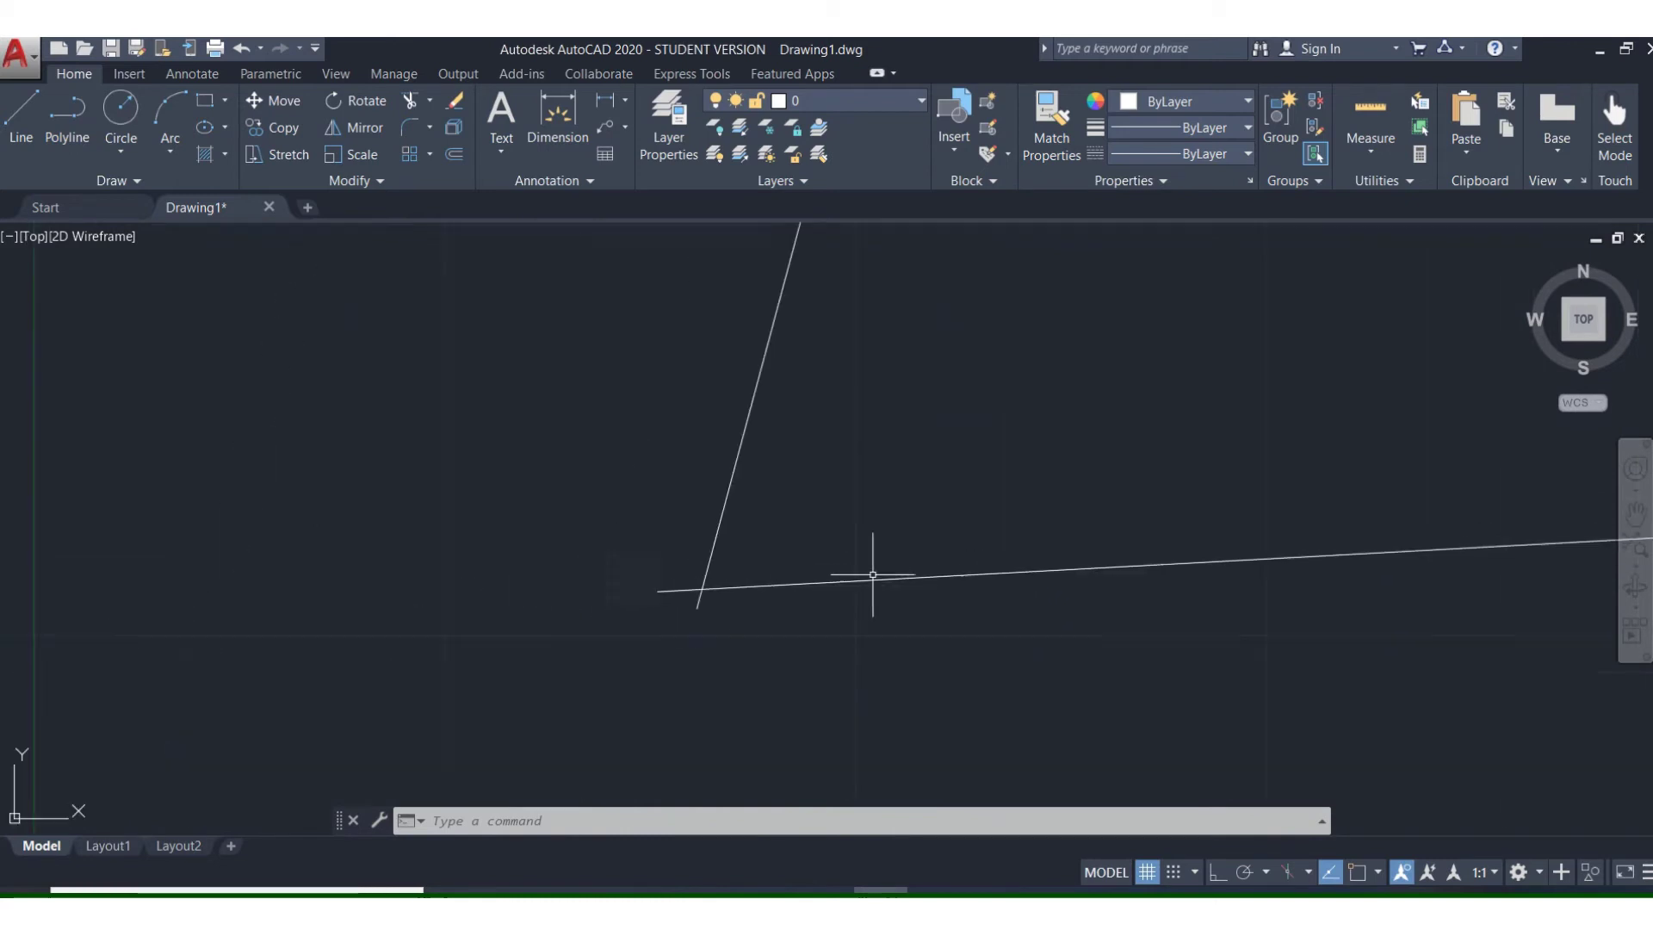
{"action": "scroll", "coordinate": [1059, 575], "scroll_direction": "down", "scroll_amount": 2}
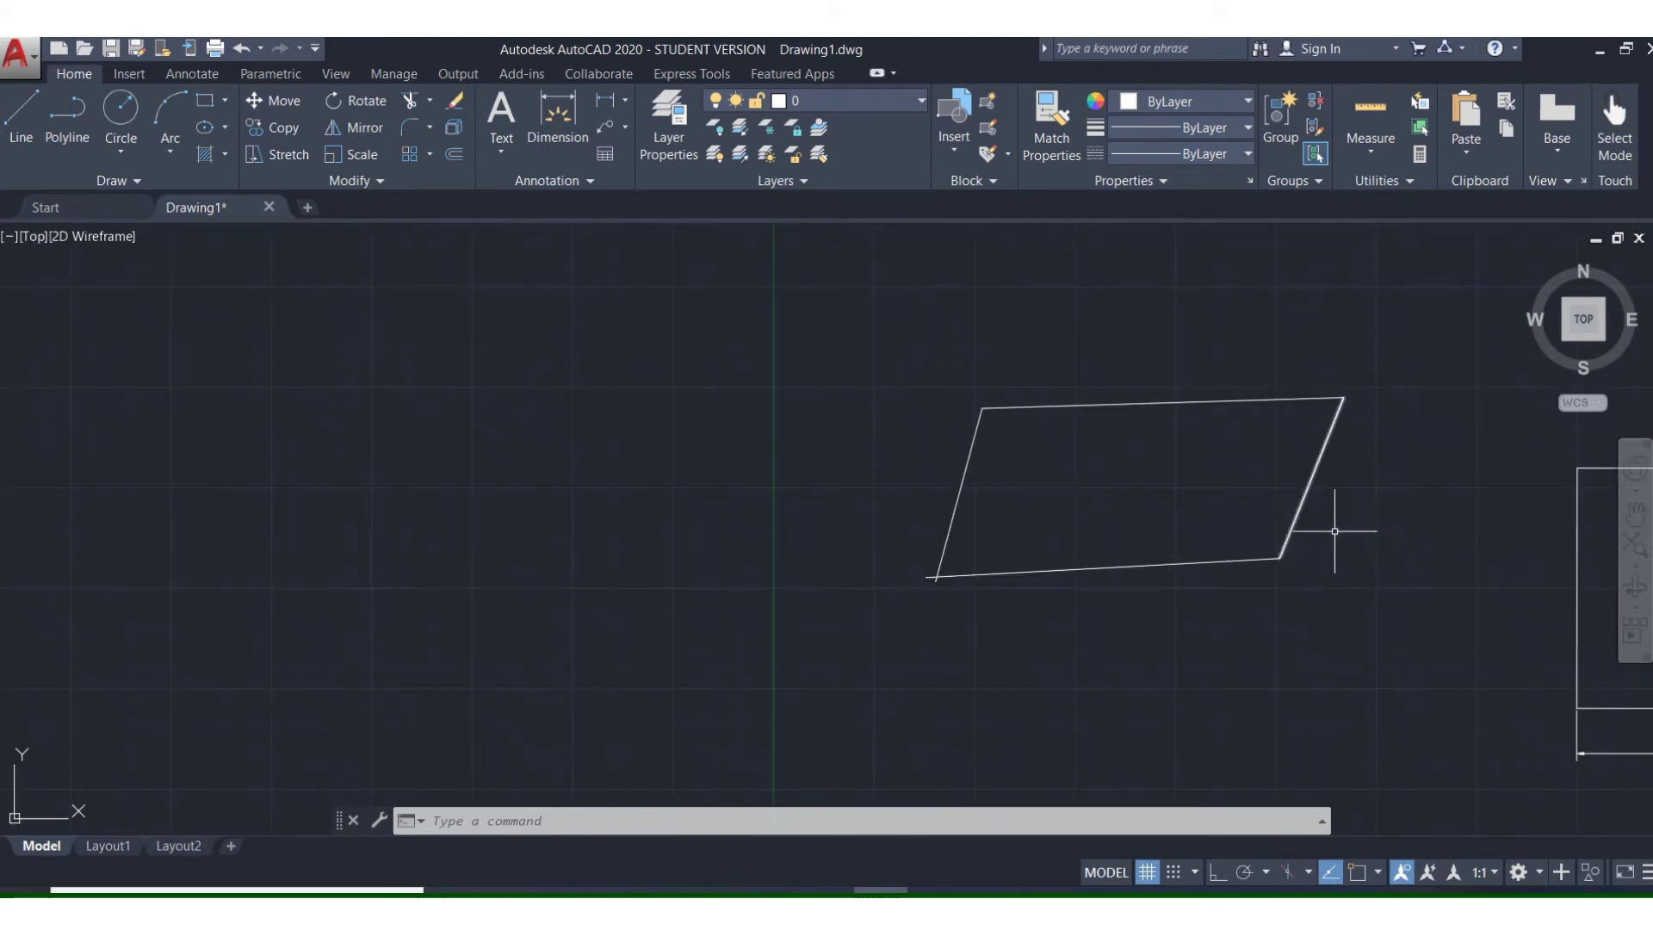
{"action": "scroll", "coordinate": [1352, 527], "scroll_direction": "down", "scroll_amount": 2}
{"action": "middle_click_drag", "start_coordinate": [1352, 527], "coordinate": [737, 482]}
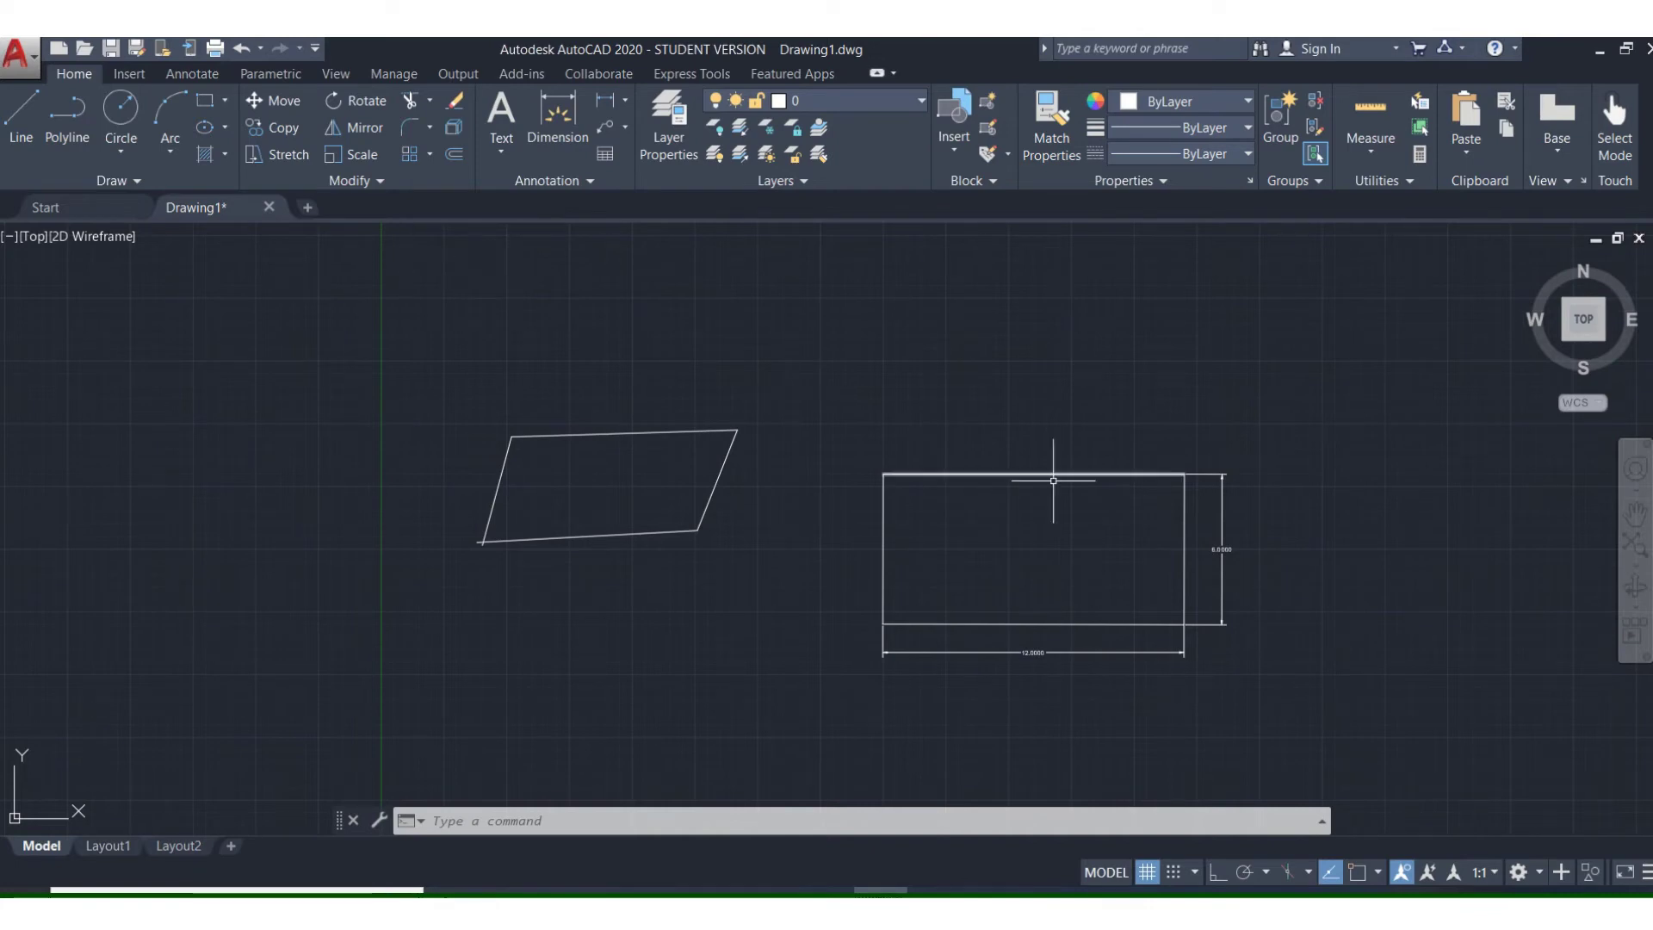
{"action": "scroll", "coordinate": [1206, 554], "scroll_direction": "down", "scroll_amount": 2}
{"action": "scroll", "coordinate": [1153, 564], "scroll_direction": "up", "scroll_amount": 4}
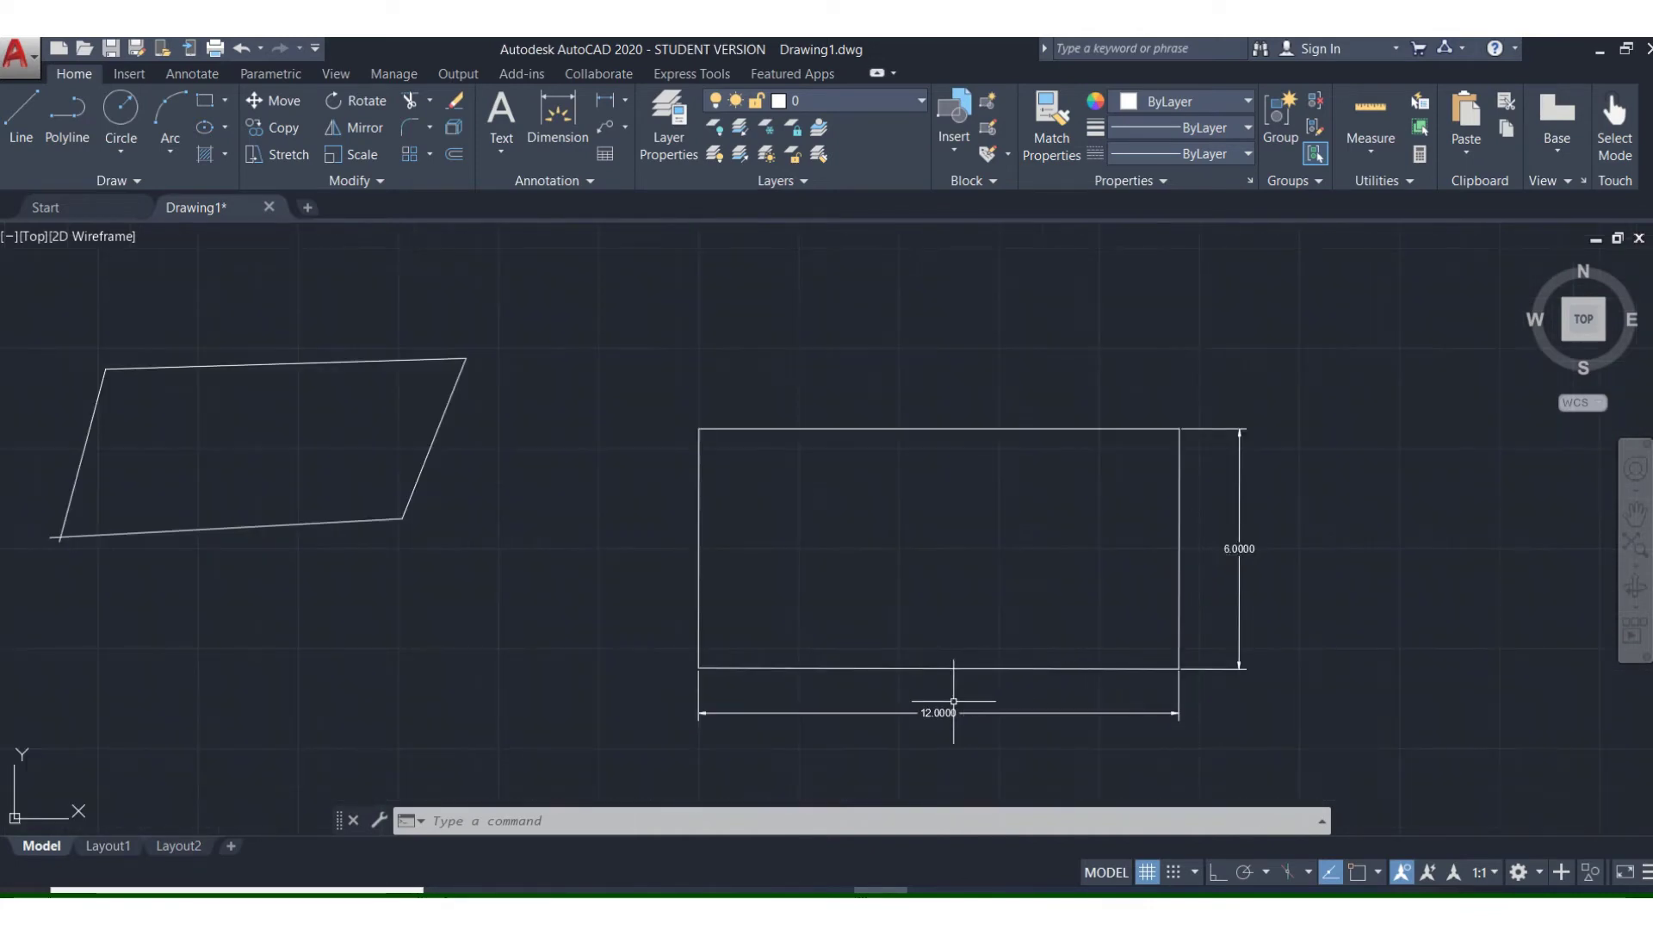
{"action": "mouse_move", "coordinate": [933, 709]}
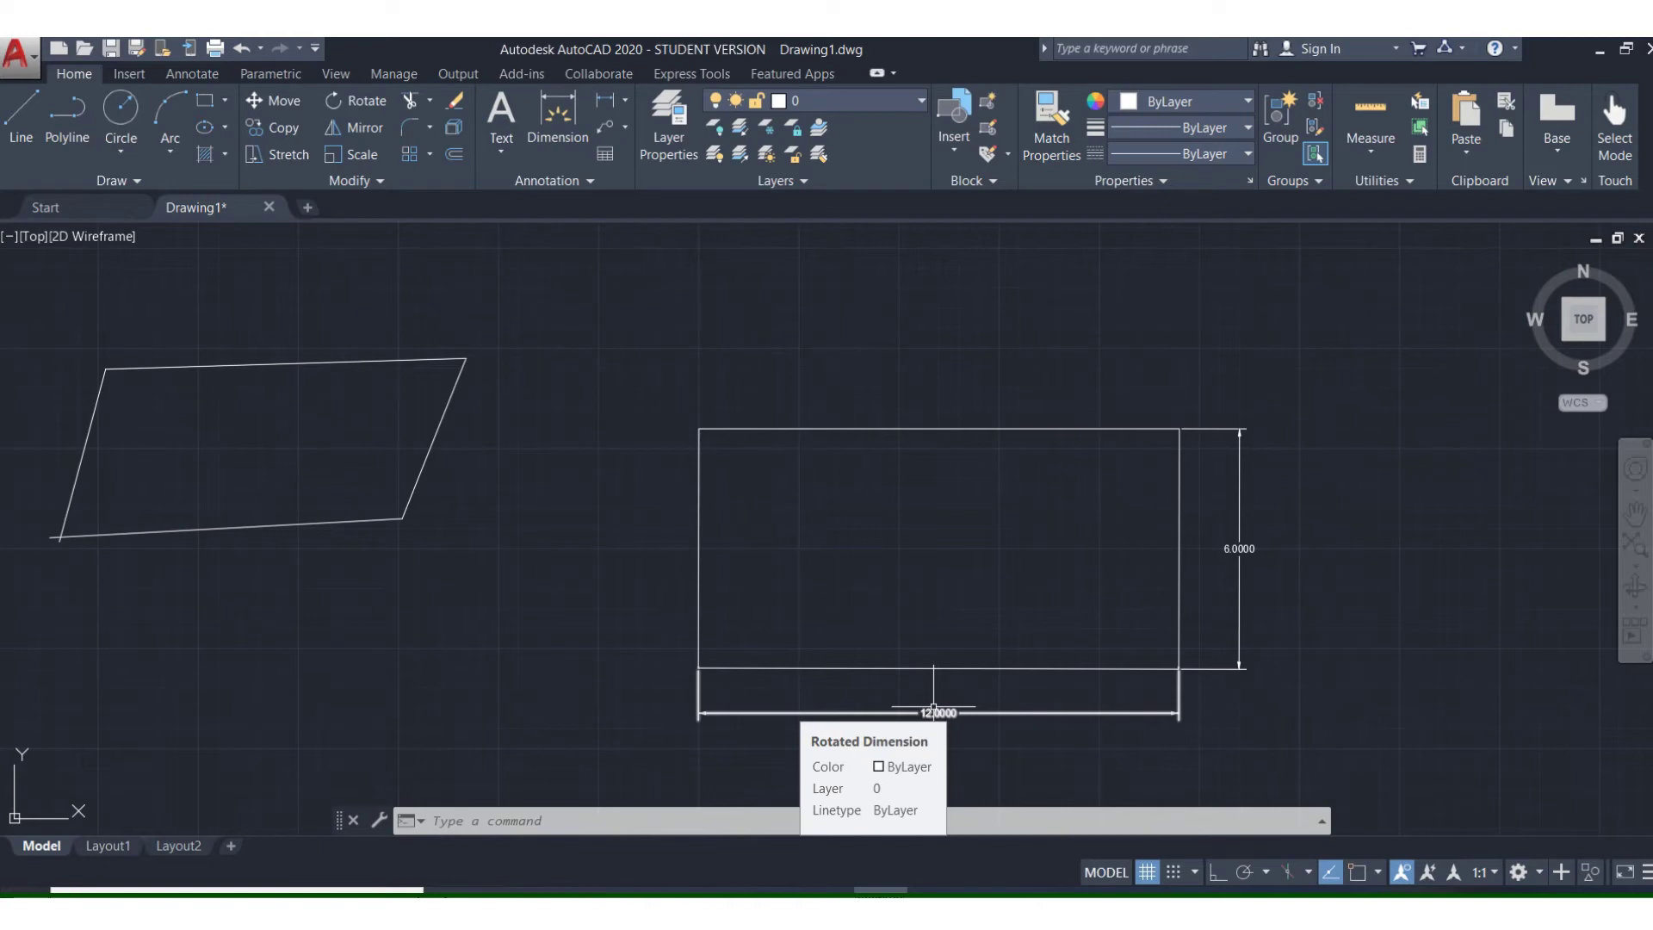
{"action": "scroll", "coordinate": [933, 708], "scroll_direction": "down", "scroll_amount": 1}
{"action": "scroll", "coordinate": [933, 709], "scroll_direction": "up", "scroll_amount": 1}
{"action": "scroll", "coordinate": [929, 698], "scroll_direction": "down", "scroll_amount": 1}
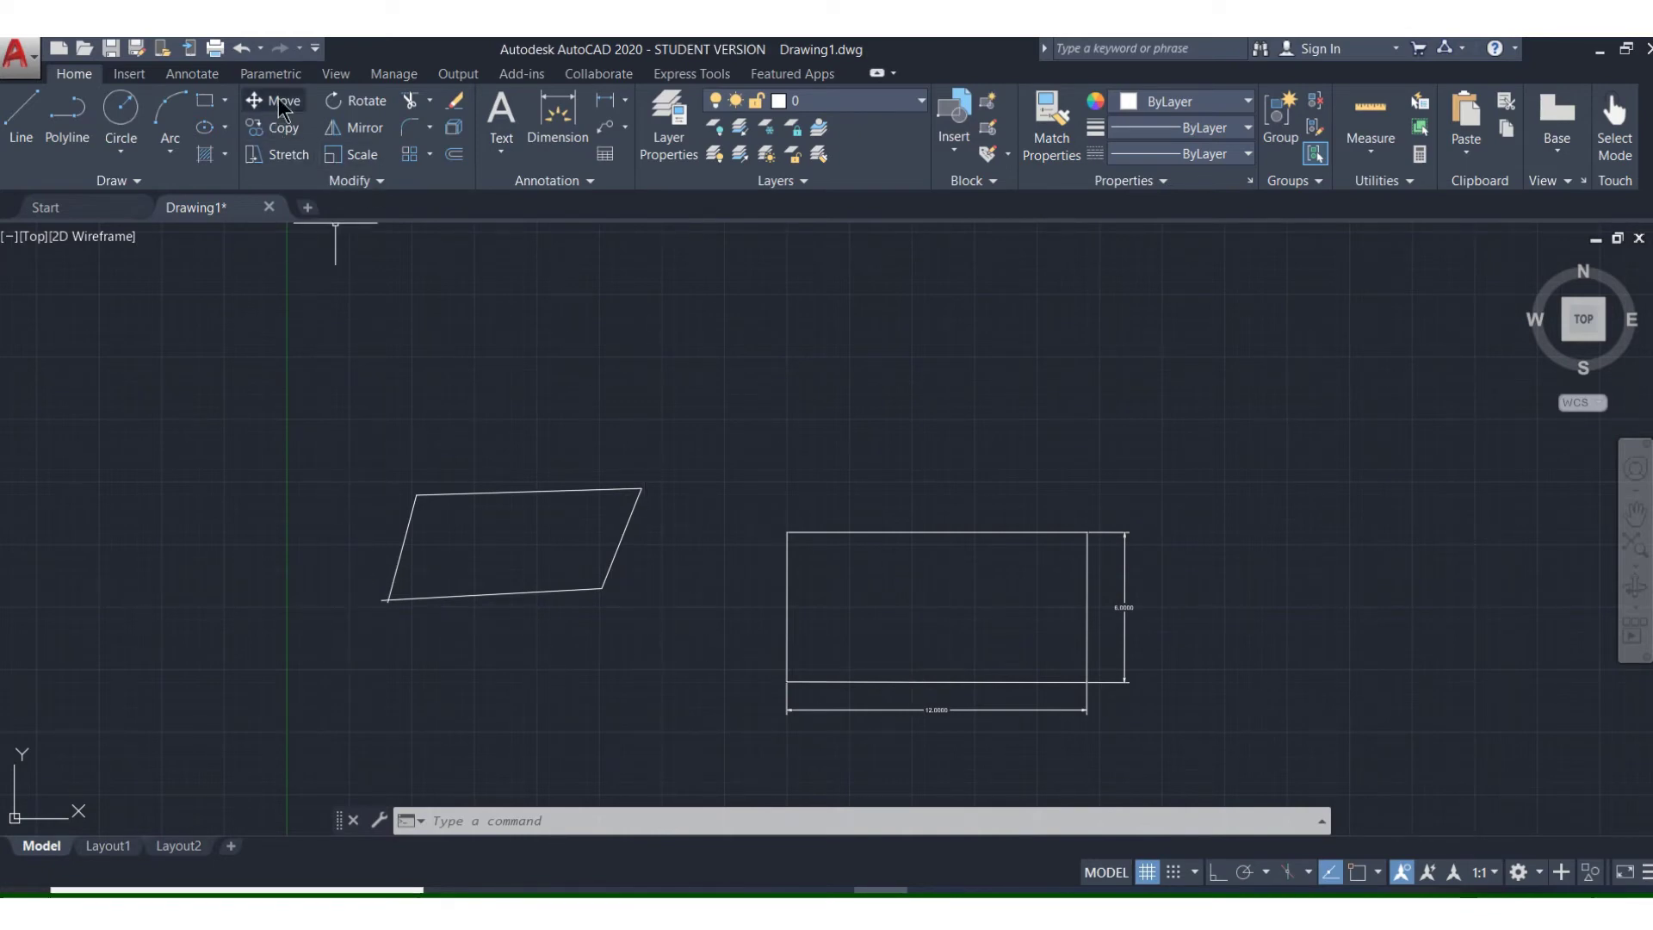
Erase the upper and right lines of the slanted shape
{"action": "left_click", "coordinate": [456, 103]}
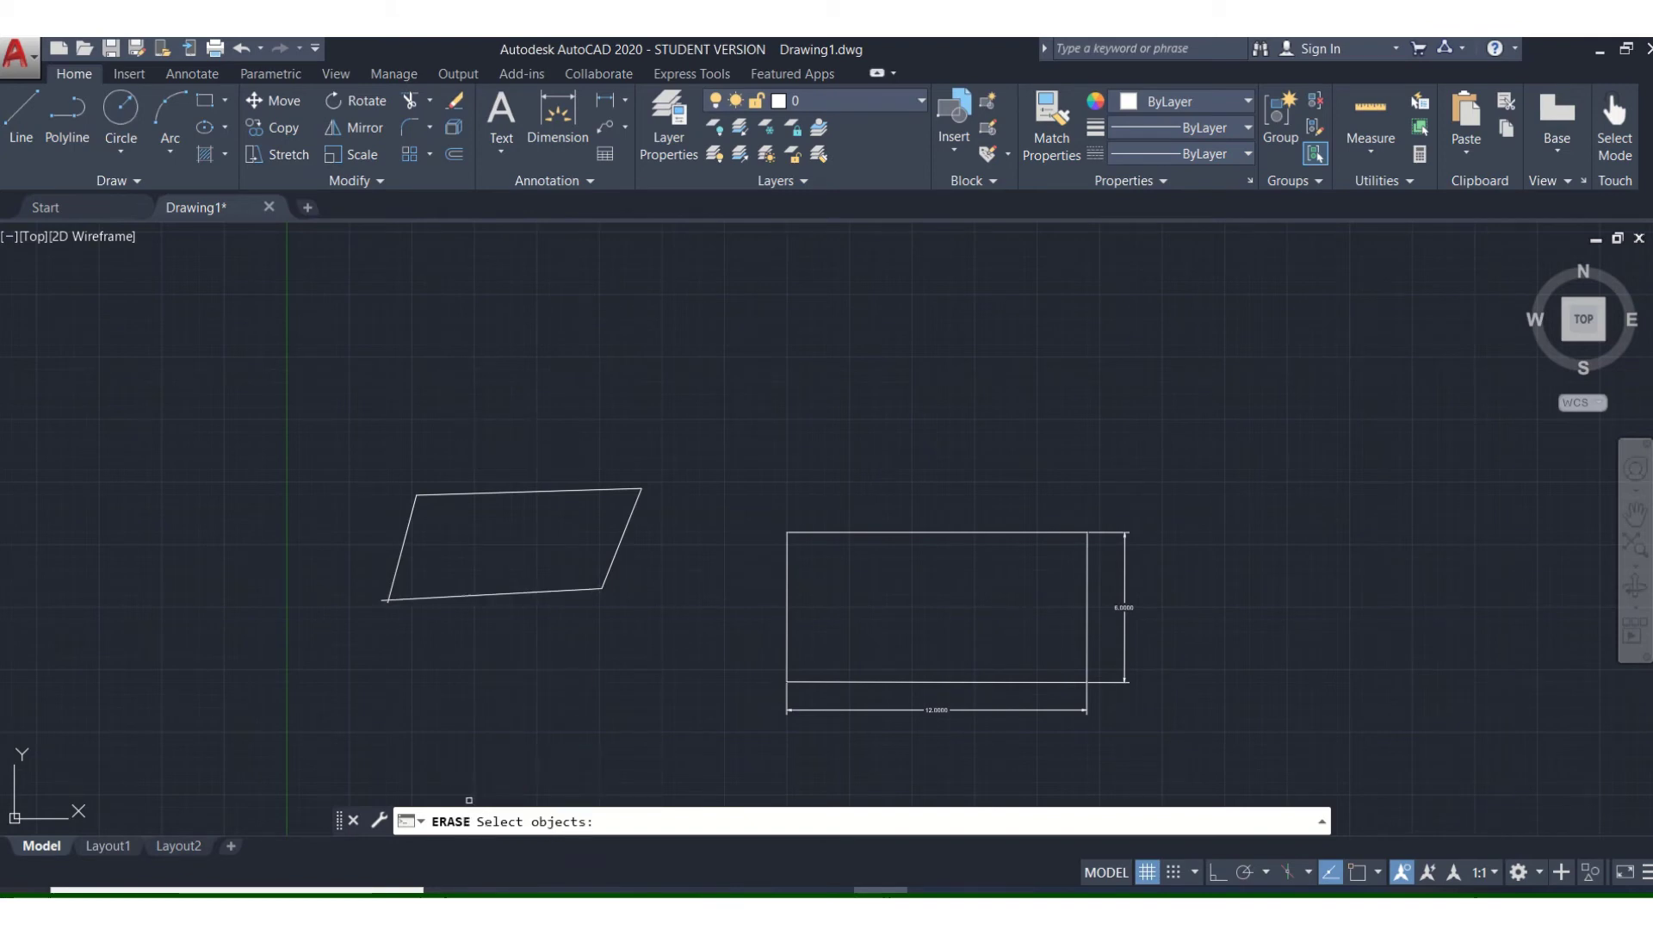
{"action": "left_click", "coordinate": [523, 492]}
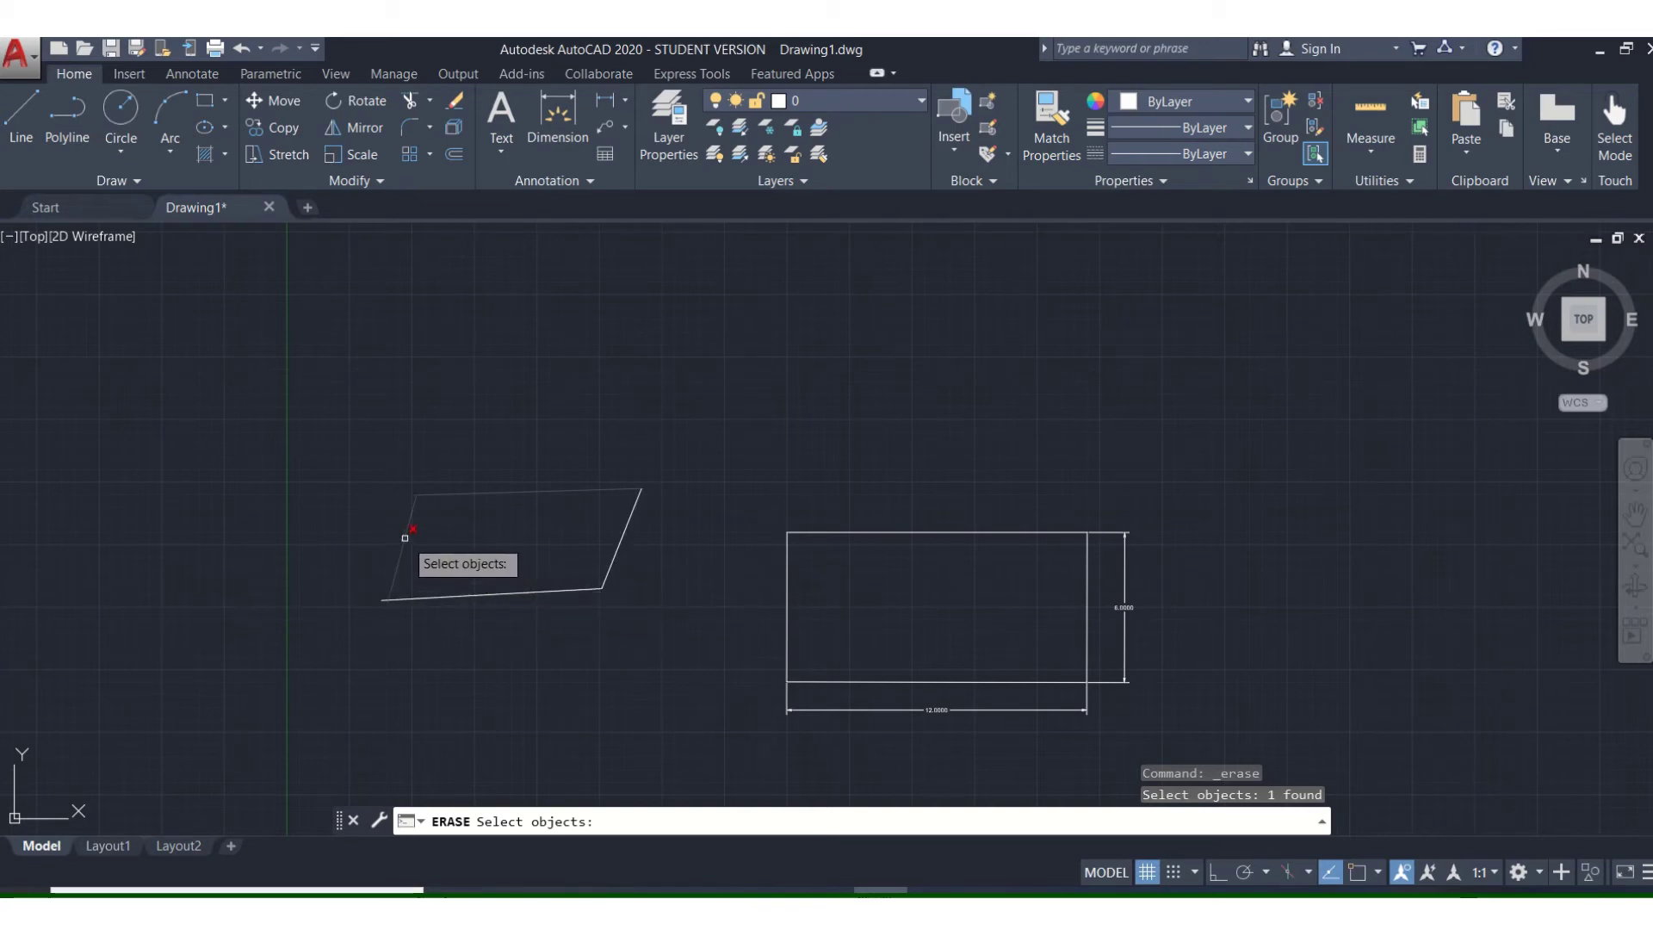
{"action": "left_click", "coordinate": [625, 528]}
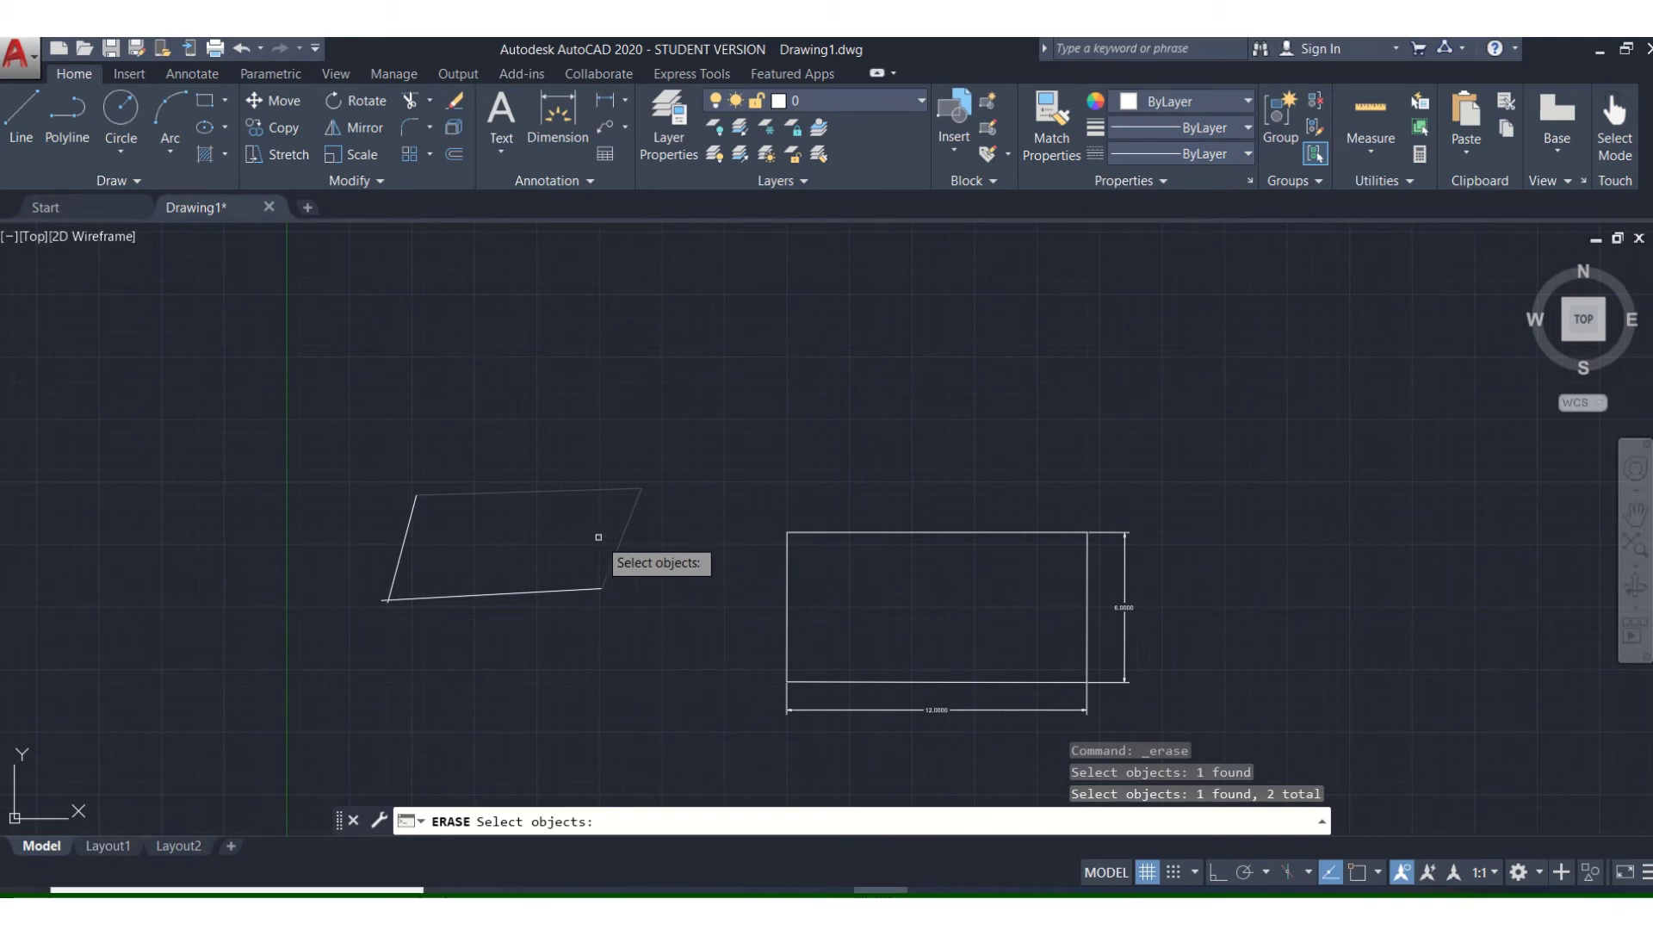
{"action": "key", "text": "Return"}
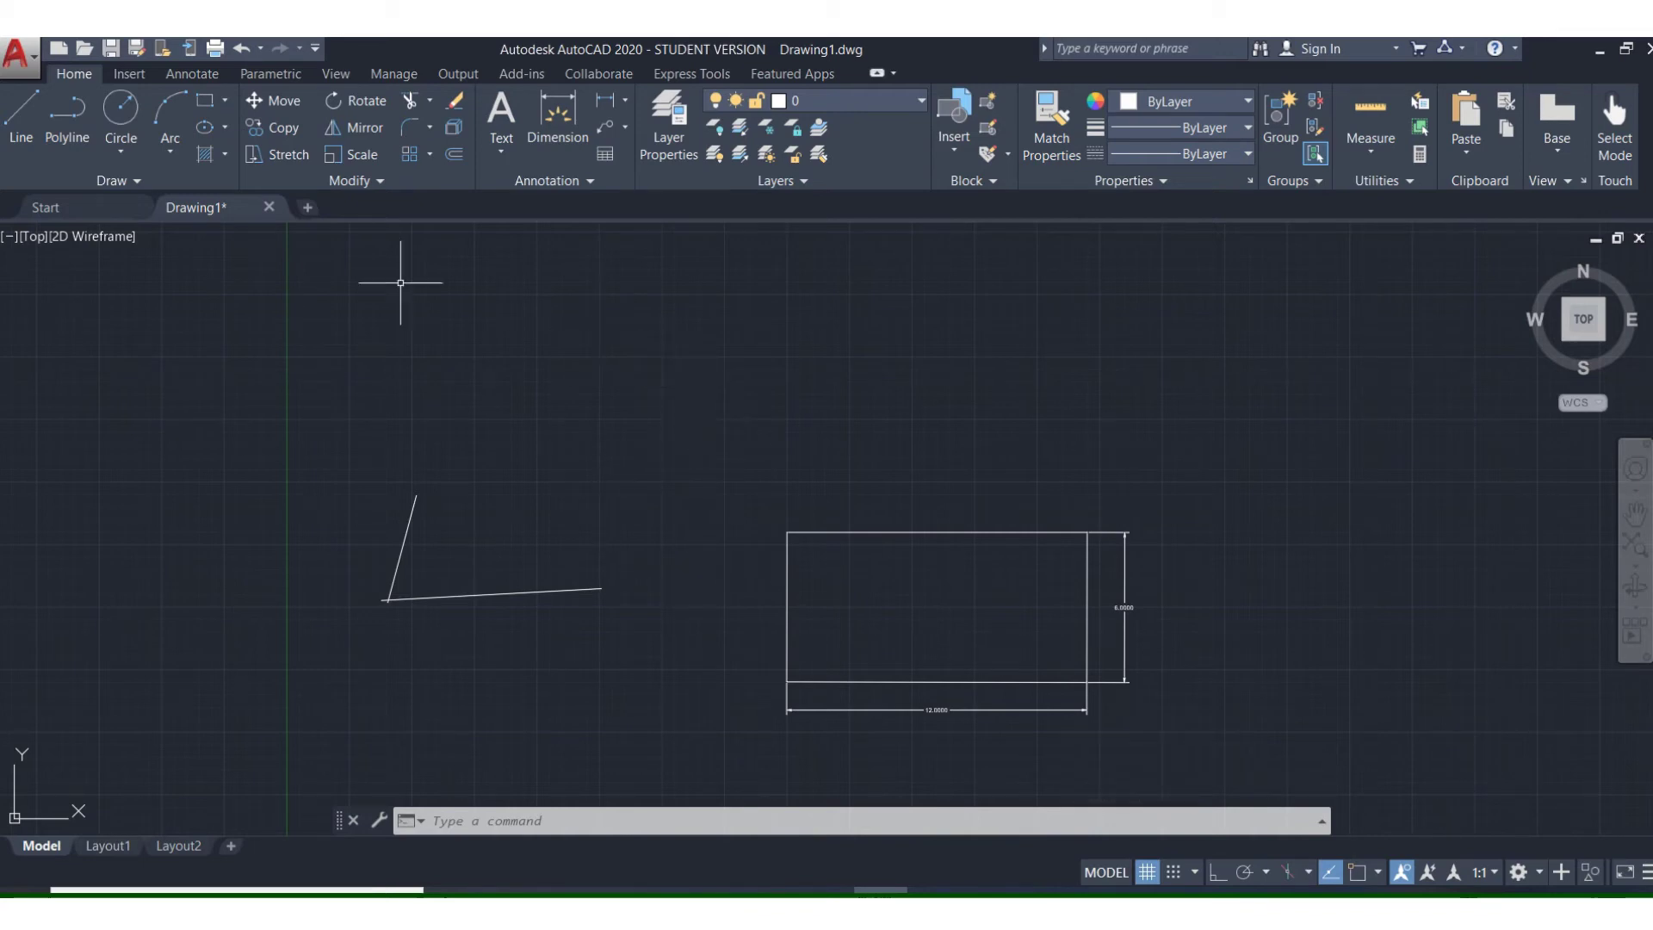
{"action": "left_click", "coordinate": [21, 109]}
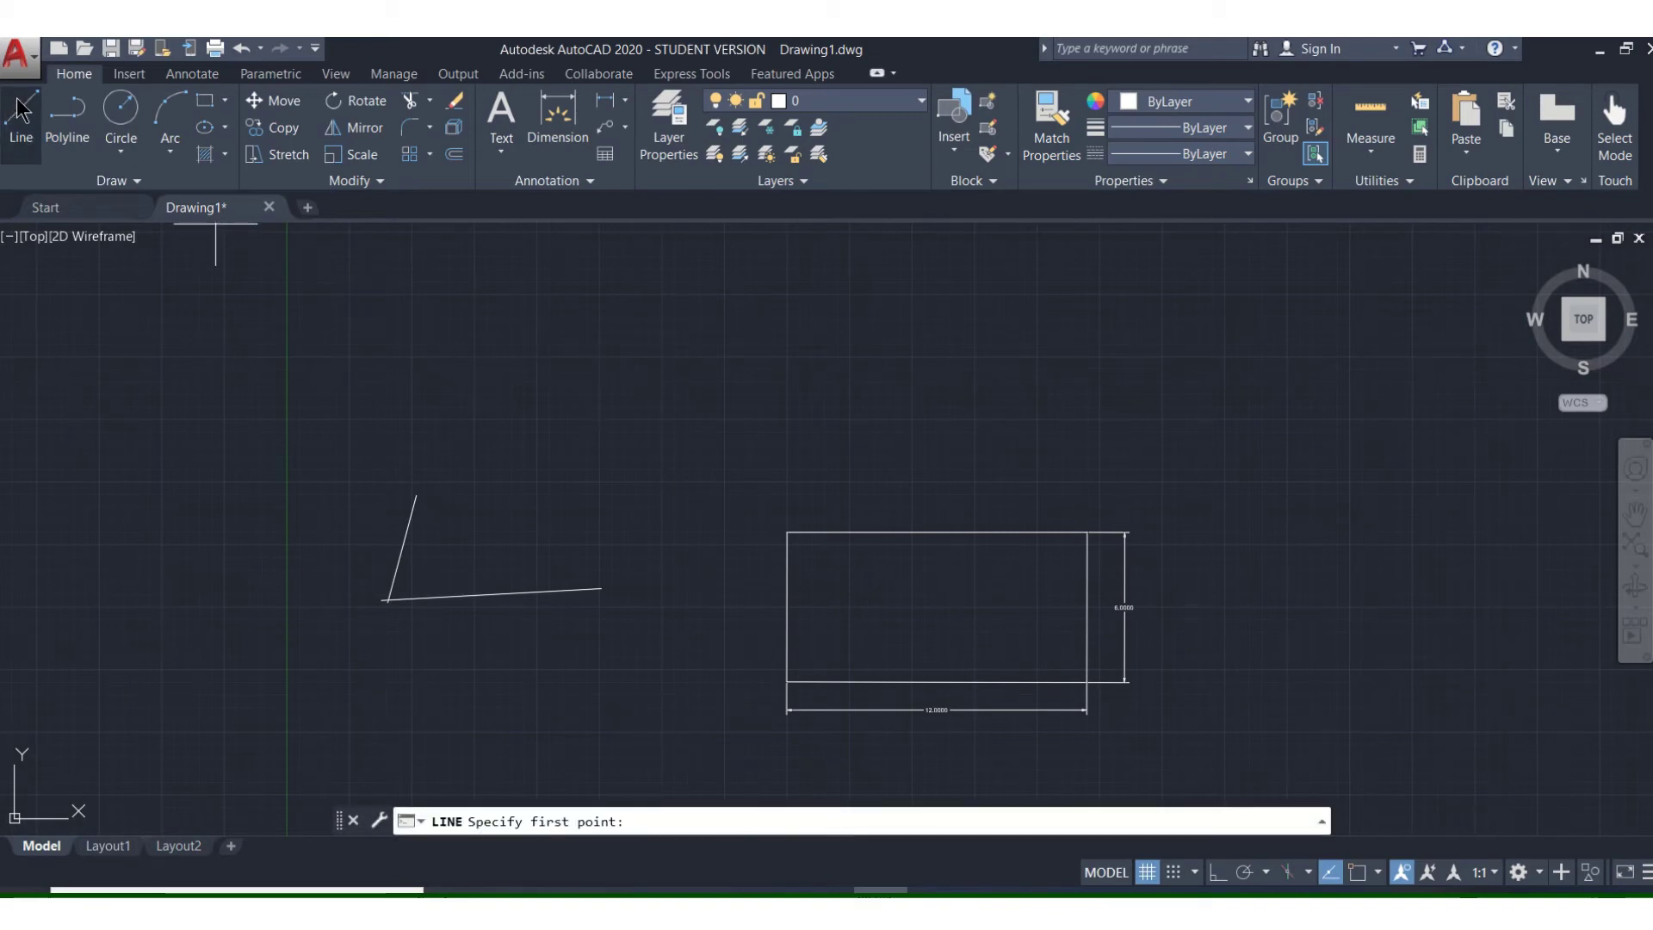
{"action": "left_click", "coordinate": [454, 101]}
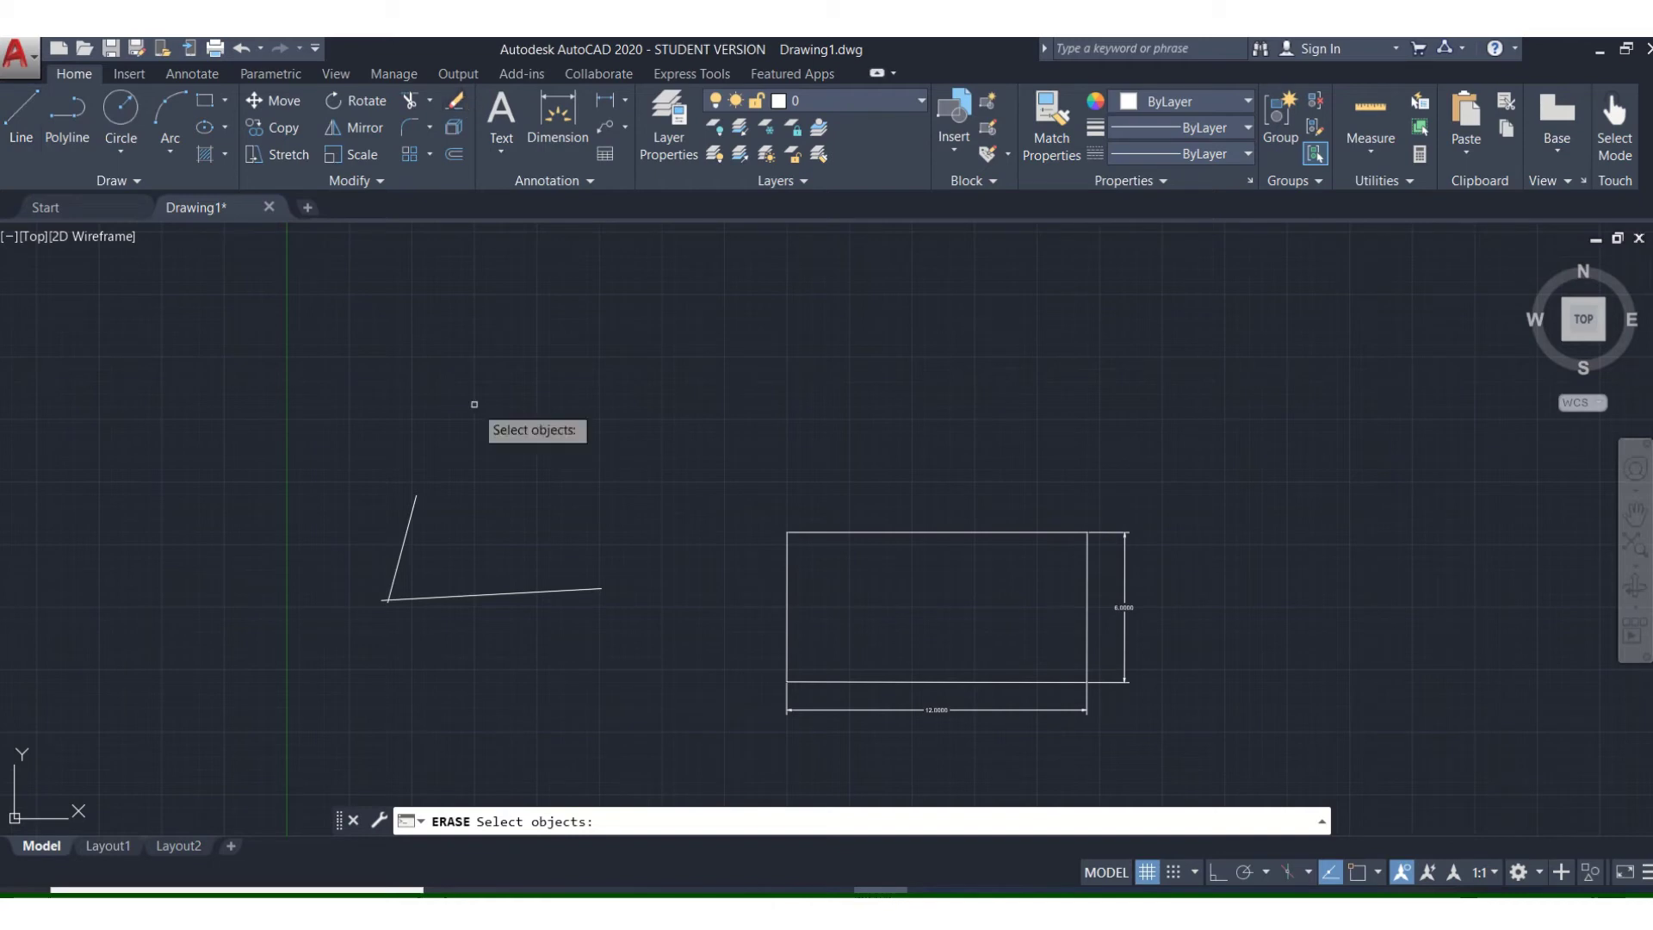
{"action": "left_click", "coordinate": [409, 516]}
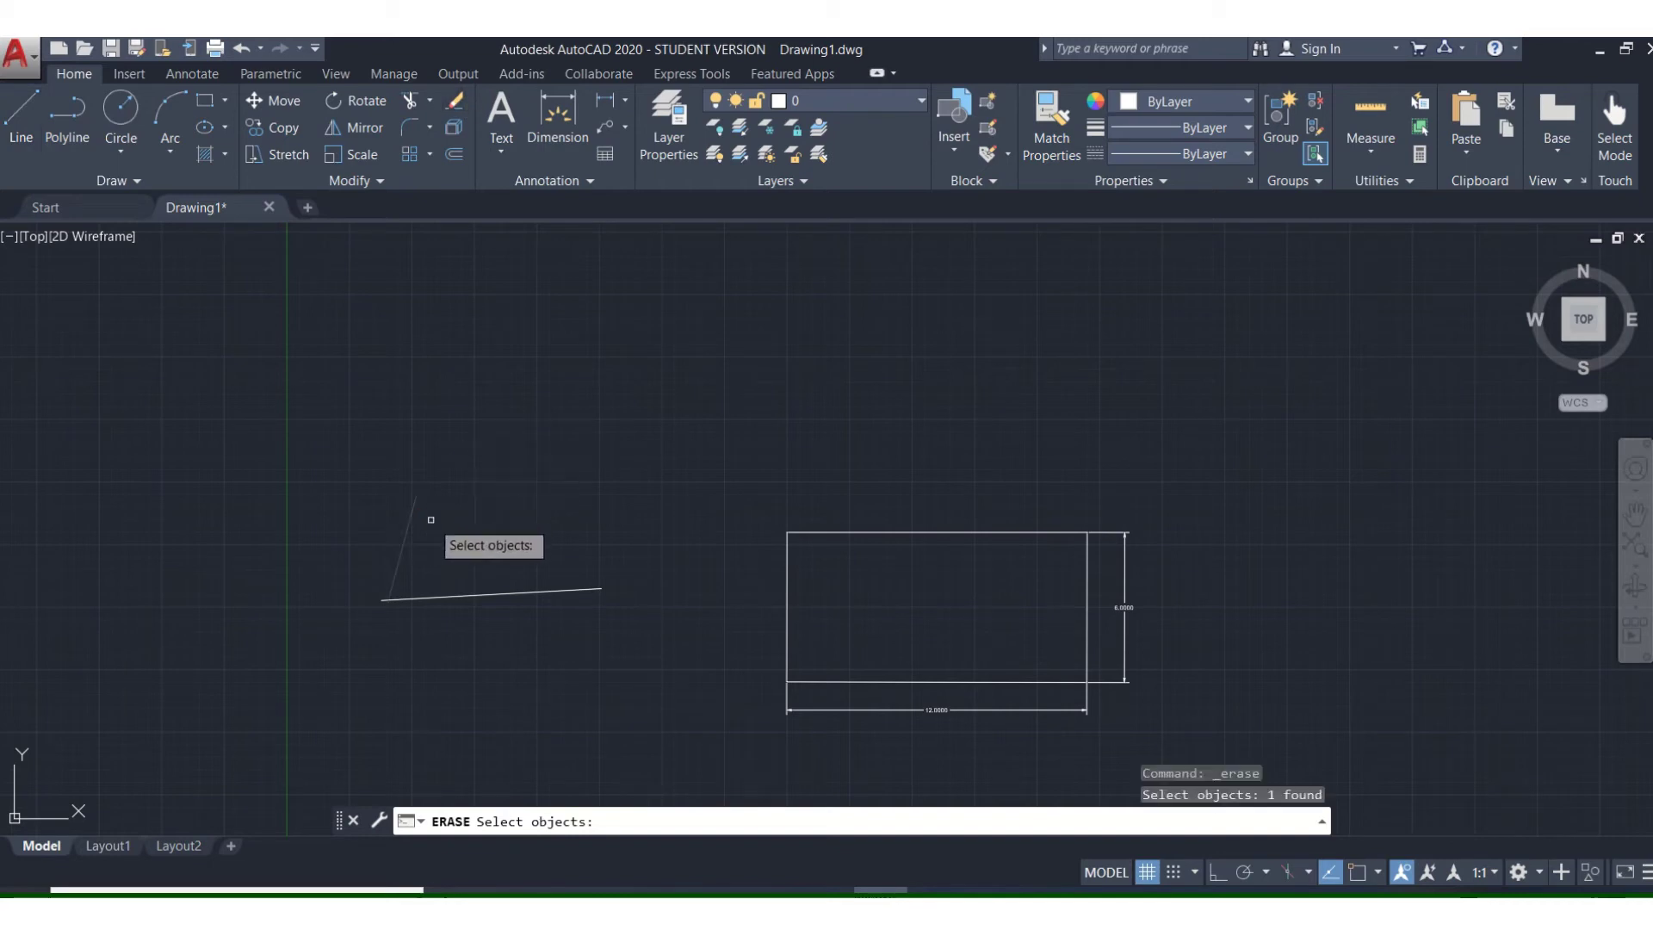
{"action": "key", "text": "Escape"}
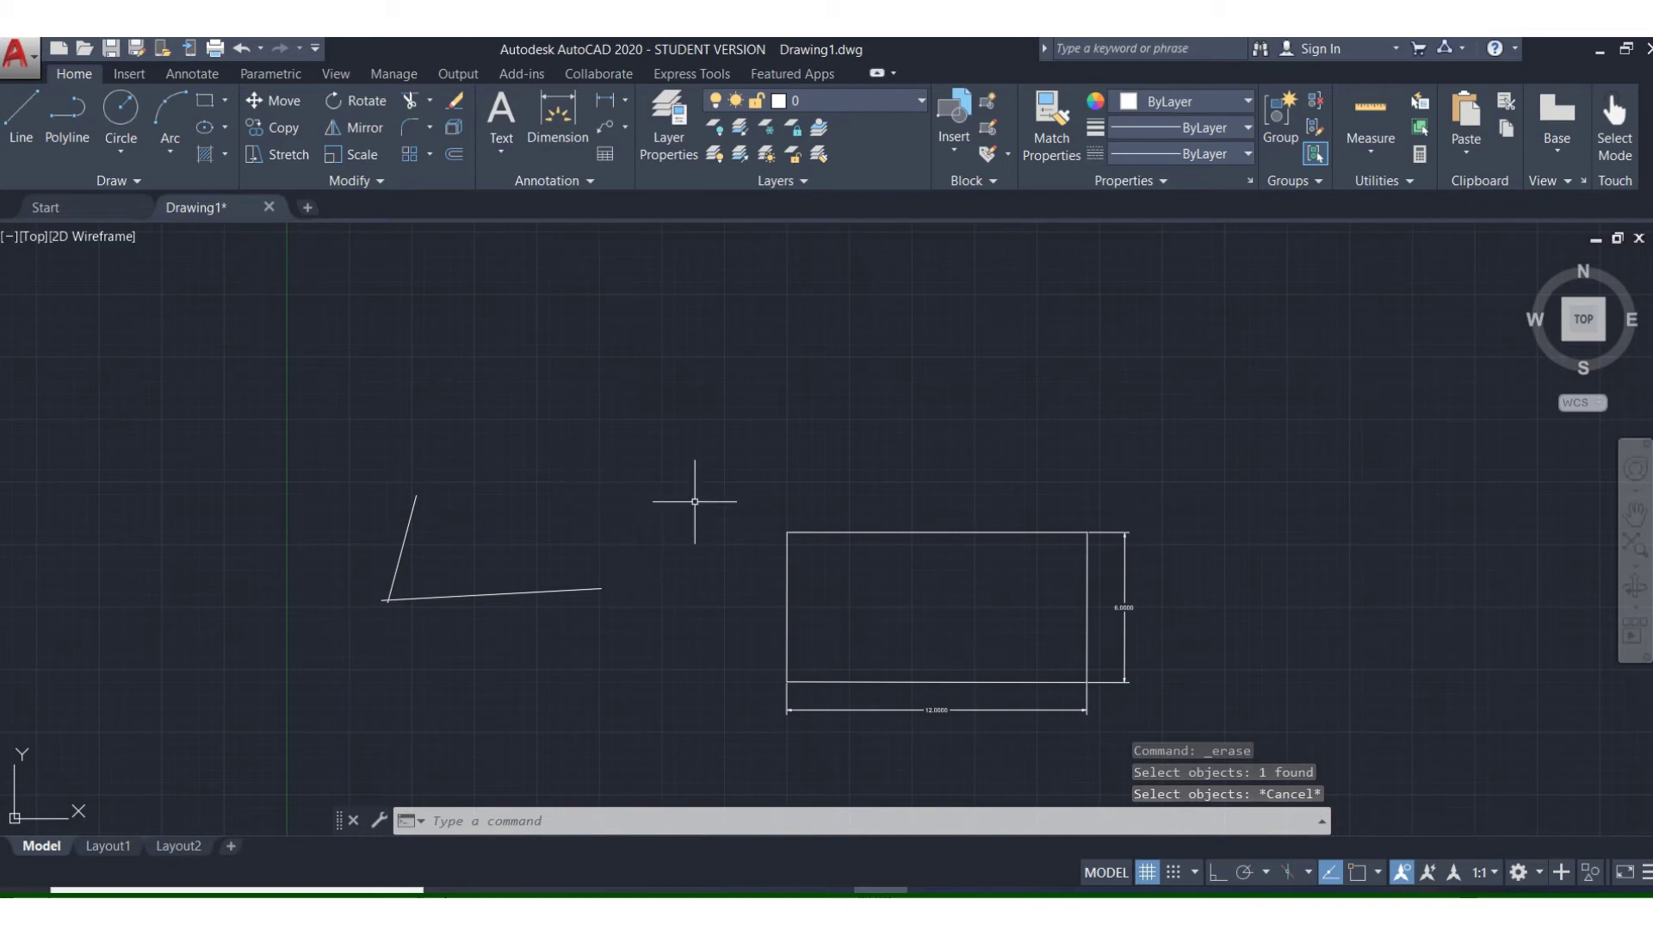
{"action": "scroll", "coordinate": [747, 521], "scroll_direction": "up", "scroll_amount": 2}
{"action": "scroll", "coordinate": [747, 521], "scroll_direction": "down", "scroll_amount": 6}
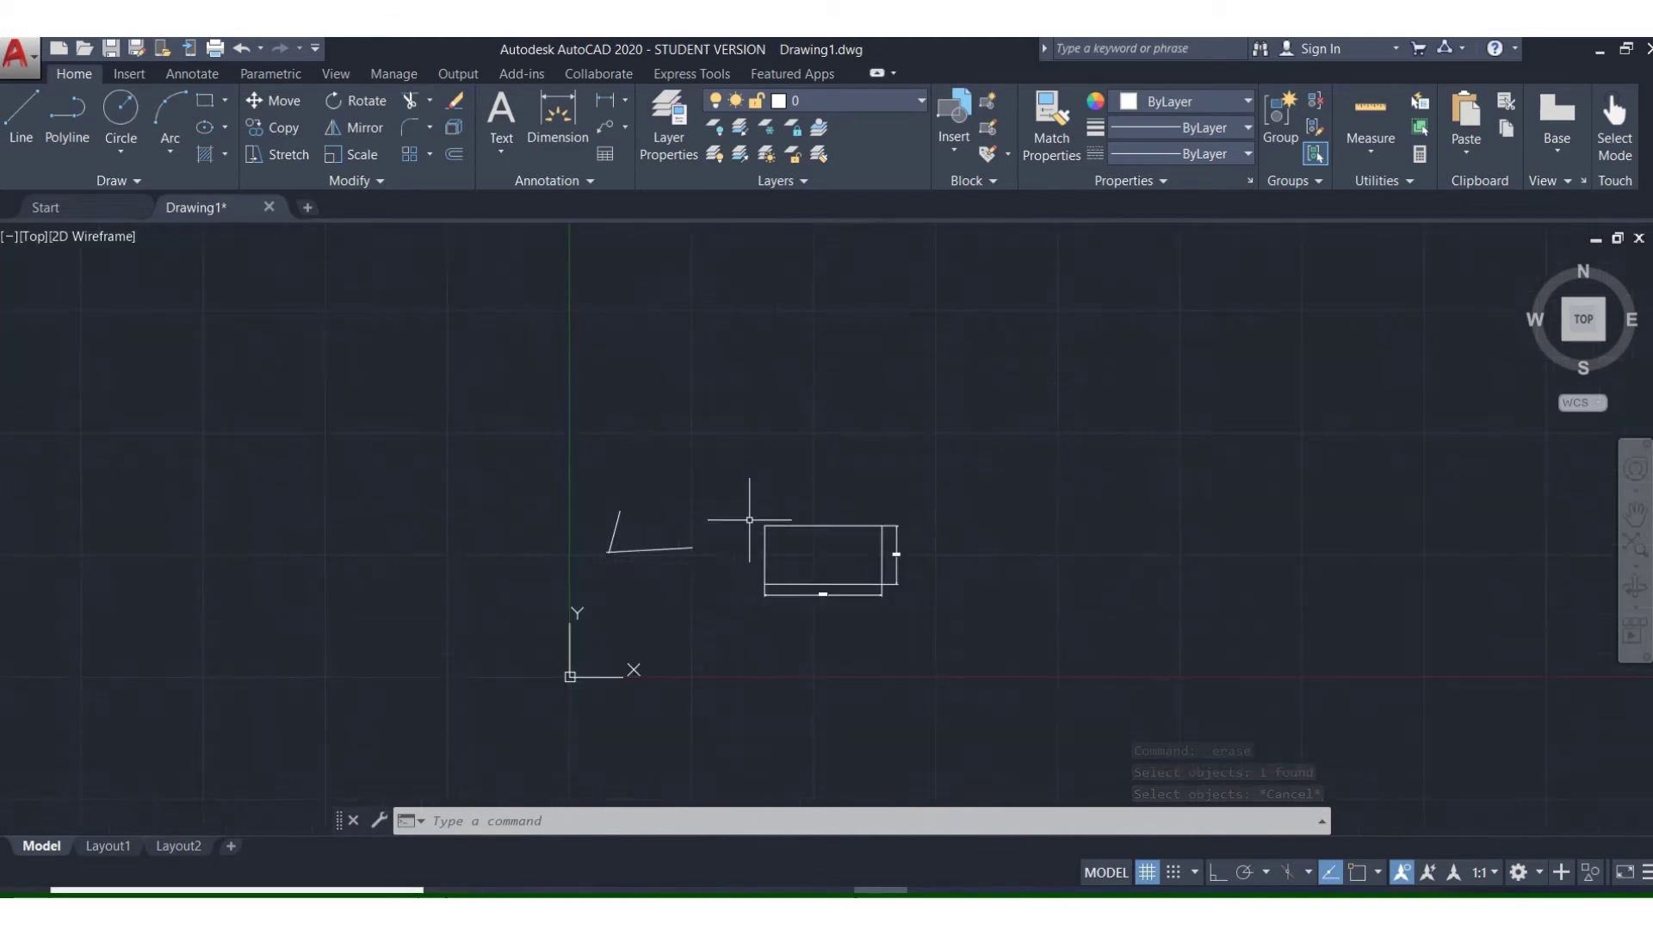
{"action": "scroll", "coordinate": [749, 520], "scroll_direction": "up", "scroll_amount": 4}
{"action": "mouse_move", "coordinate": [719, 494]}
{"action": "middle_mouse_down"}
{"action": "mouse_move", "coordinate": [1125, 542]}
{"action": "mouse_move", "coordinate": [473, 435]}
{"action": "mouse_move", "coordinate": [1143, 483]}
{"action": "mouse_move", "coordinate": [766, 469]}
{"action": "middle_mouse_up"}
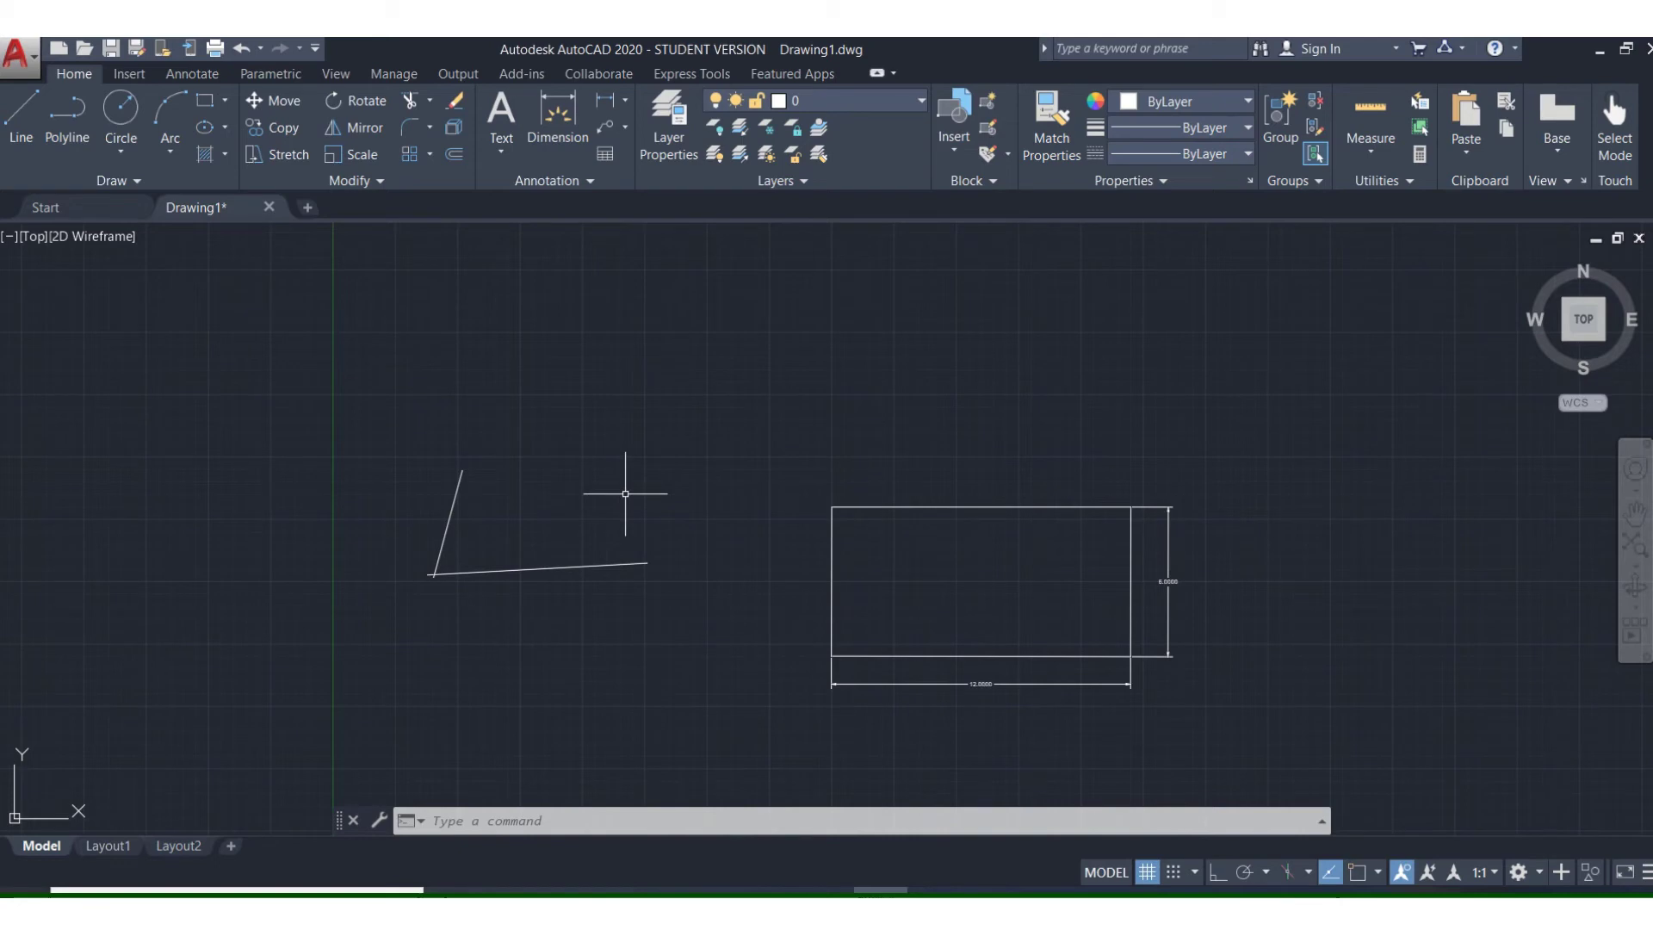
{"action": "right_click", "coordinate": [625, 493]}
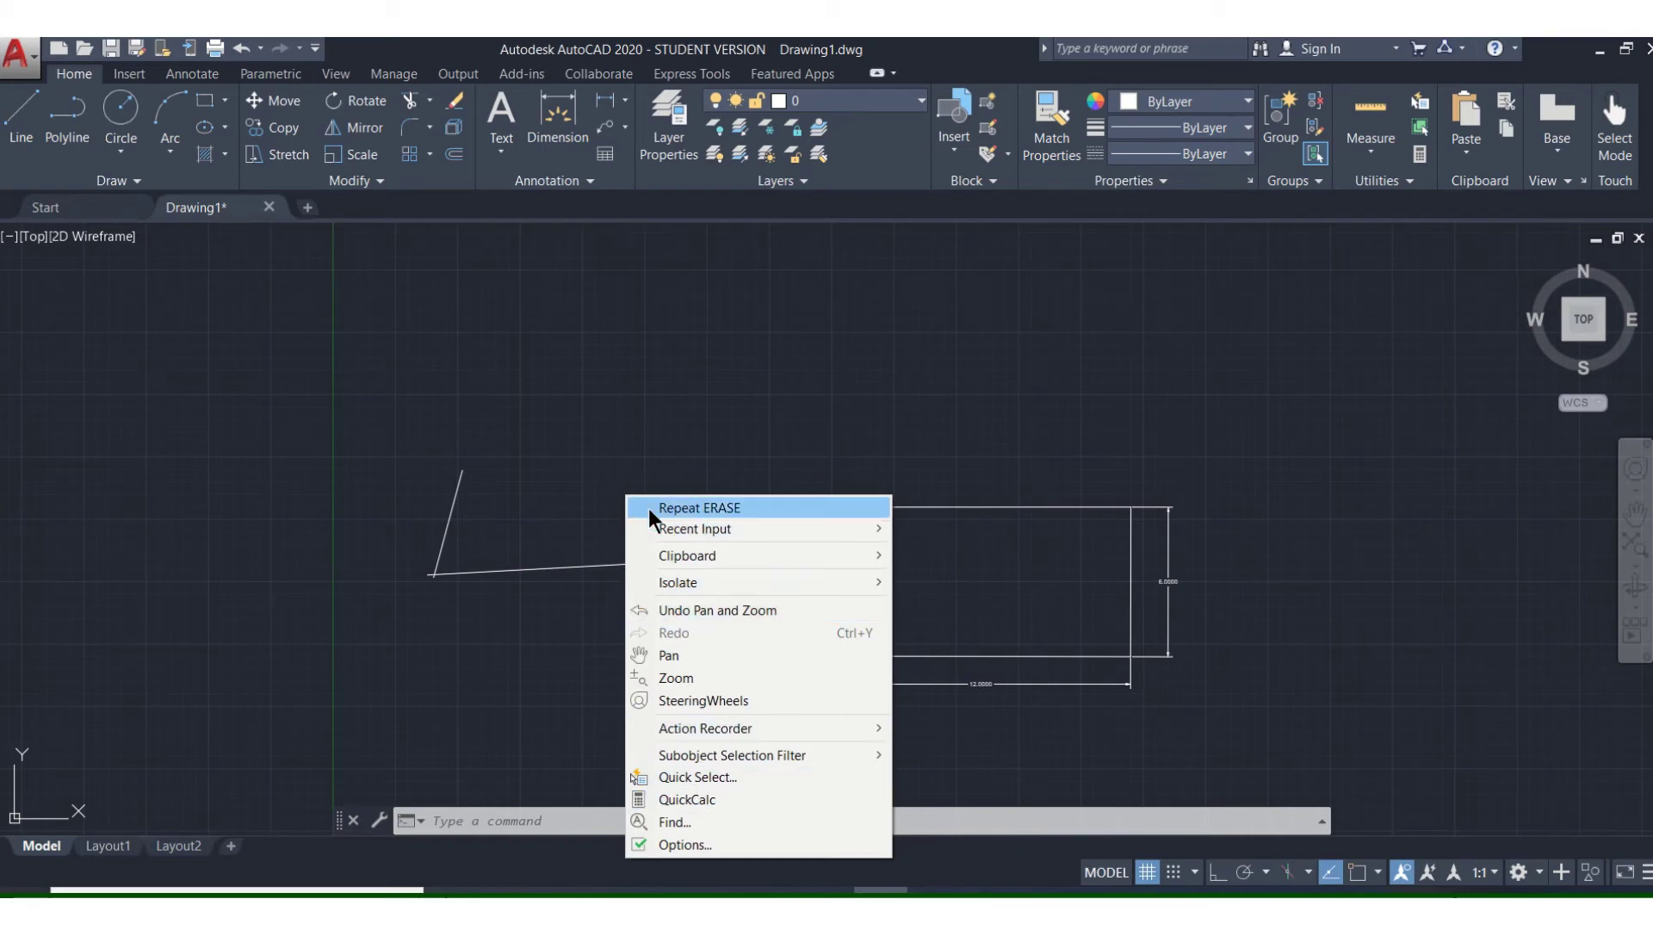
{"action": "key", "text": "Escape"}
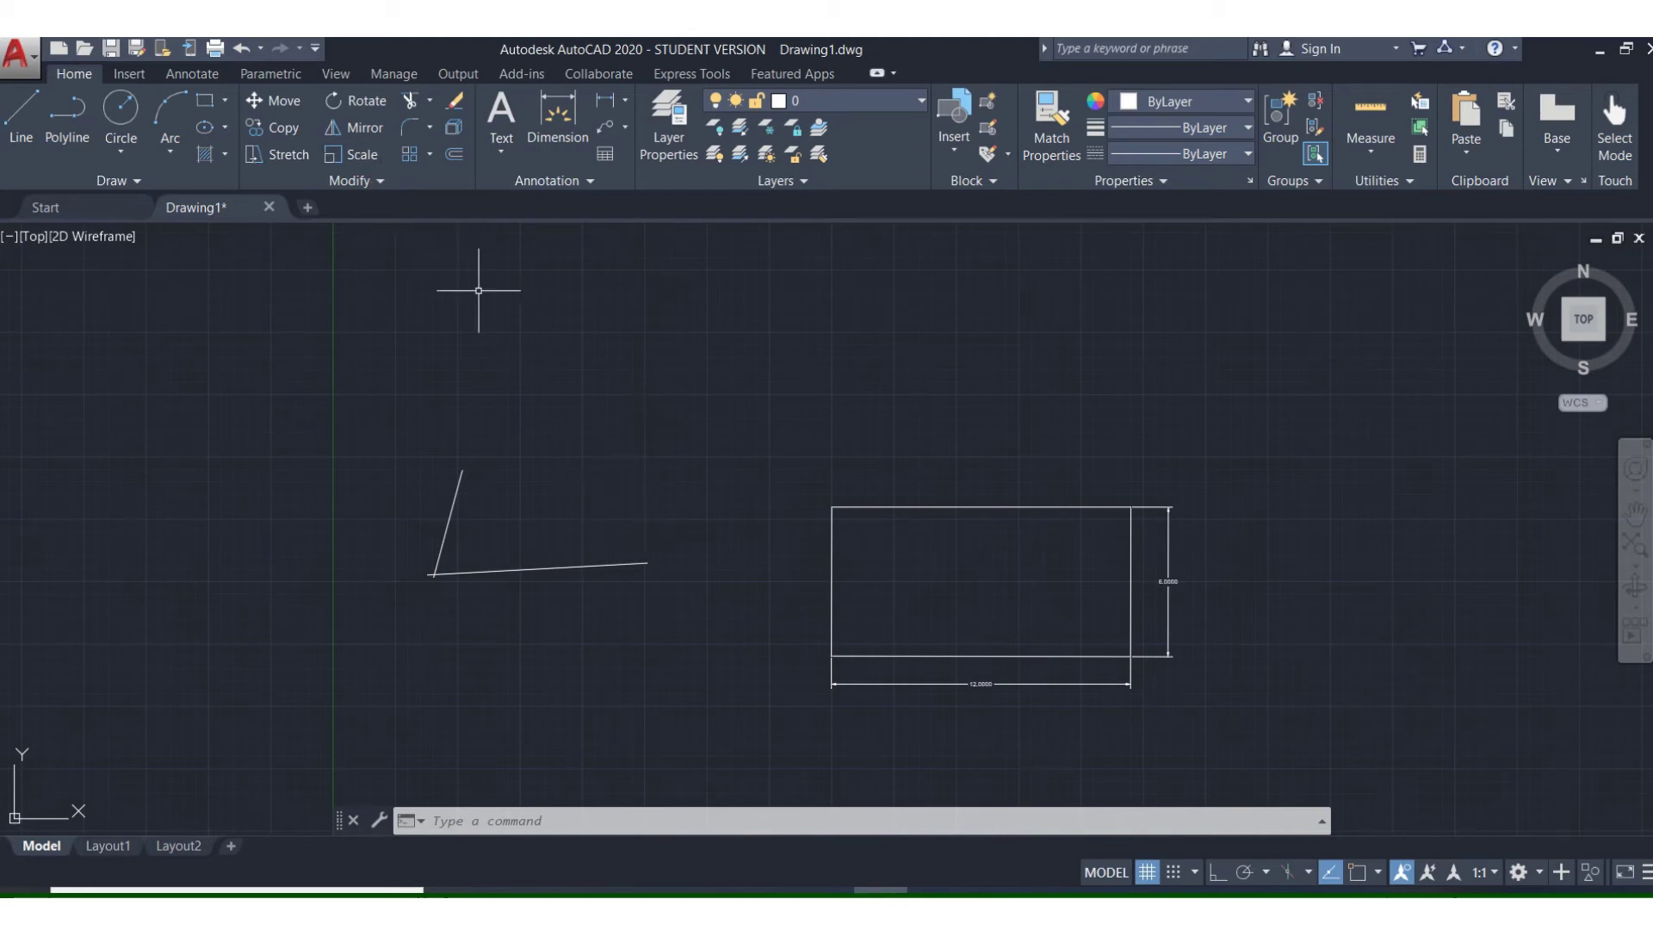
Undo the erasing and the drawing of the slanted shape's lines, and redo the drawing of the shape
{"action": "left_click", "coordinate": [244, 48]}
{"action": "left_click", "coordinate": [245, 48]}
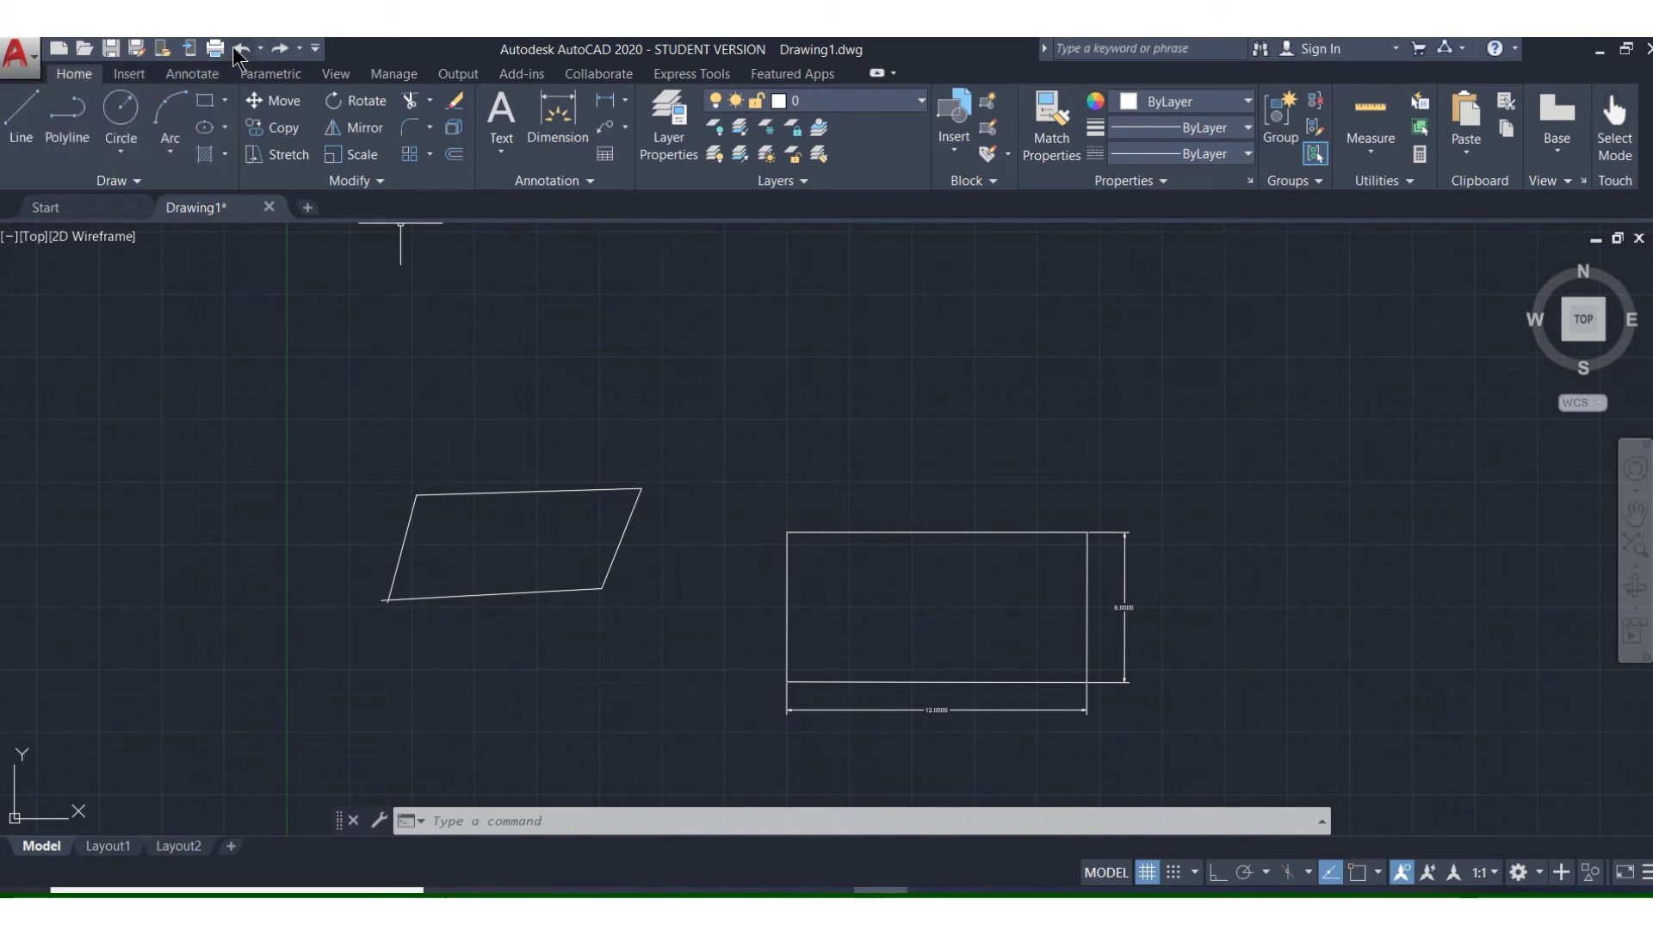
{"action": "left_click", "coordinate": [241, 49]}
{"action": "left_click", "coordinate": [243, 55]}
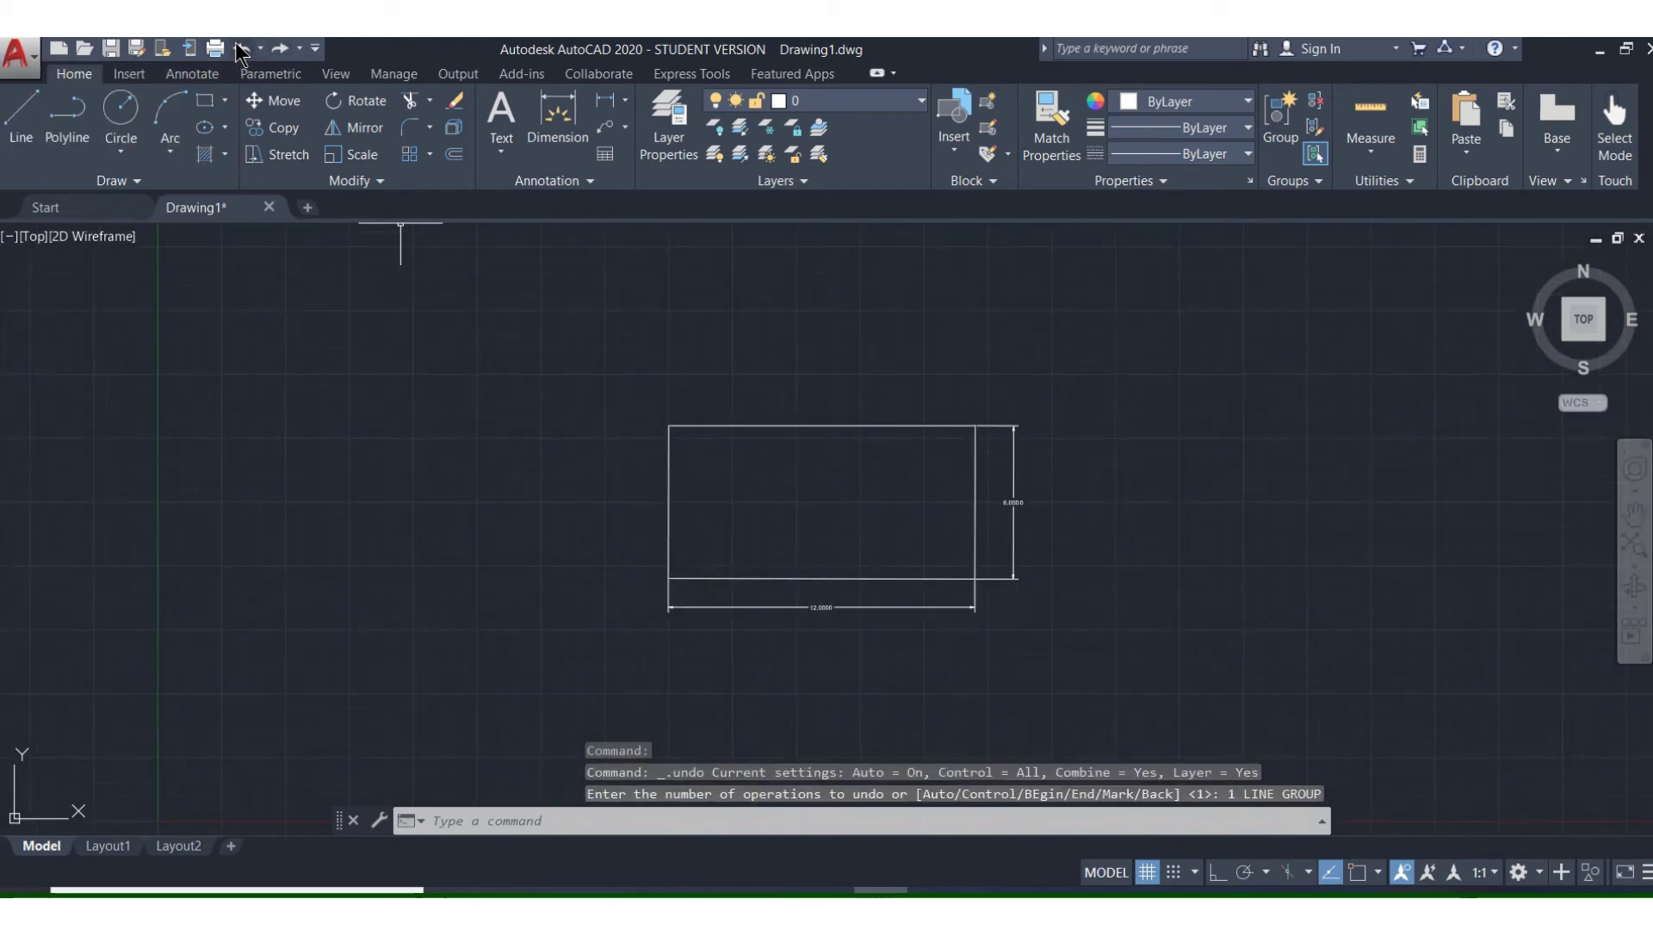
{"action": "left_click", "coordinate": [282, 54]}
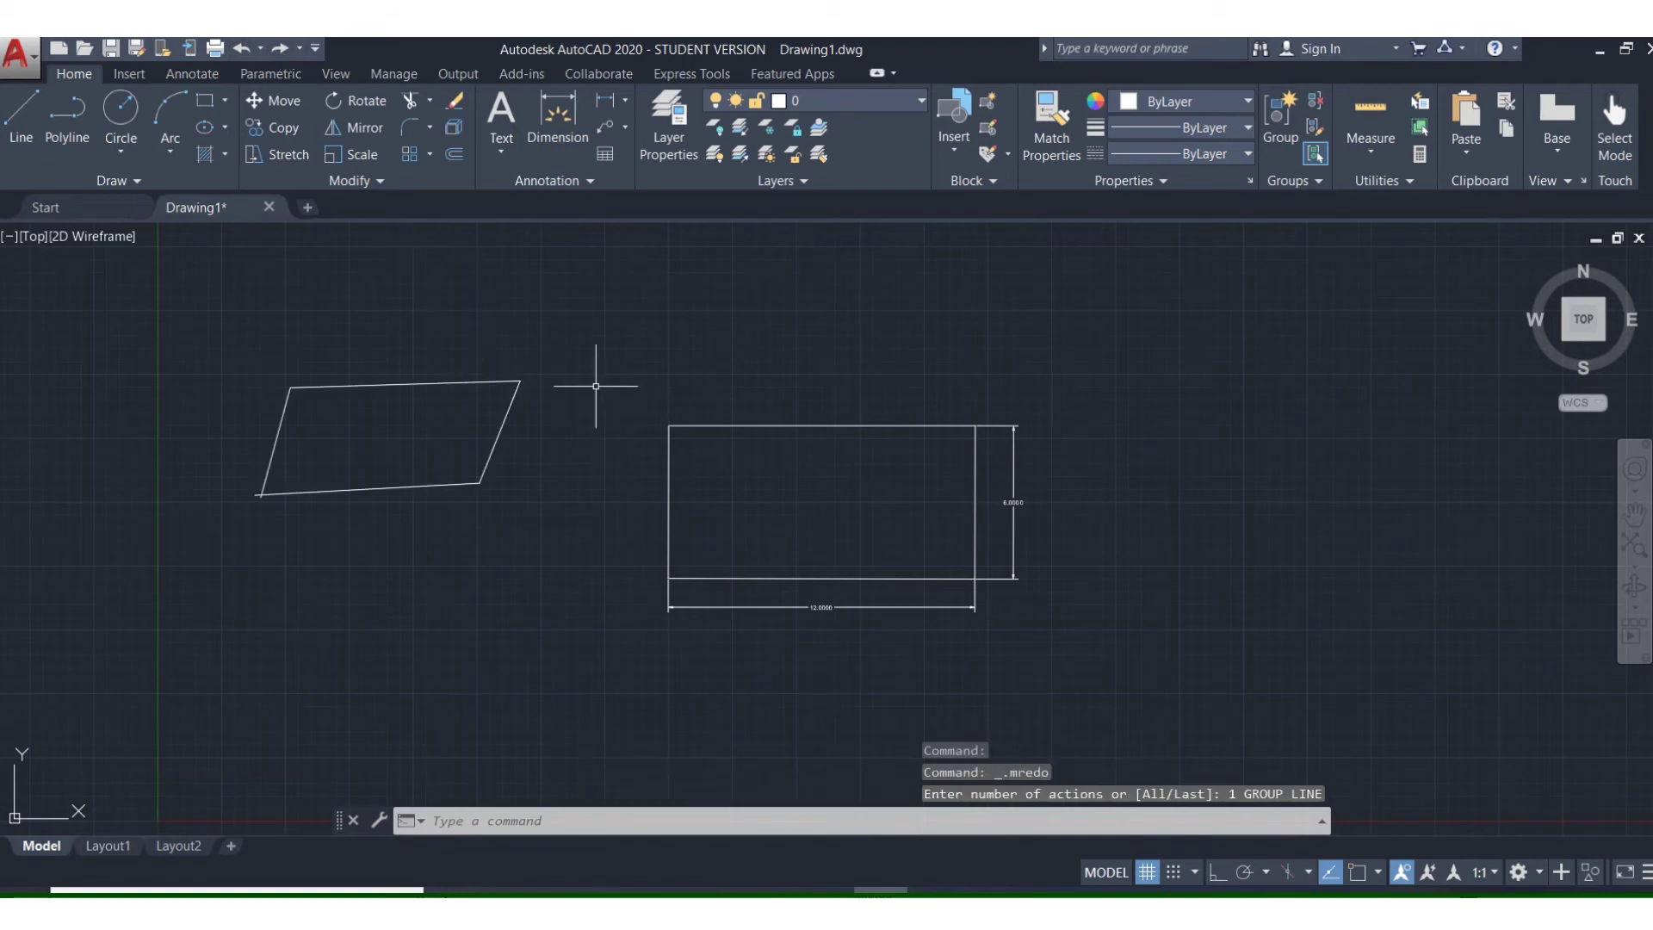
Erase all four lines of the slanted shape at once by enclosing it in a selection window
{"action": "middle_click_drag", "start_coordinate": [596, 387], "coordinate": [783, 416]}
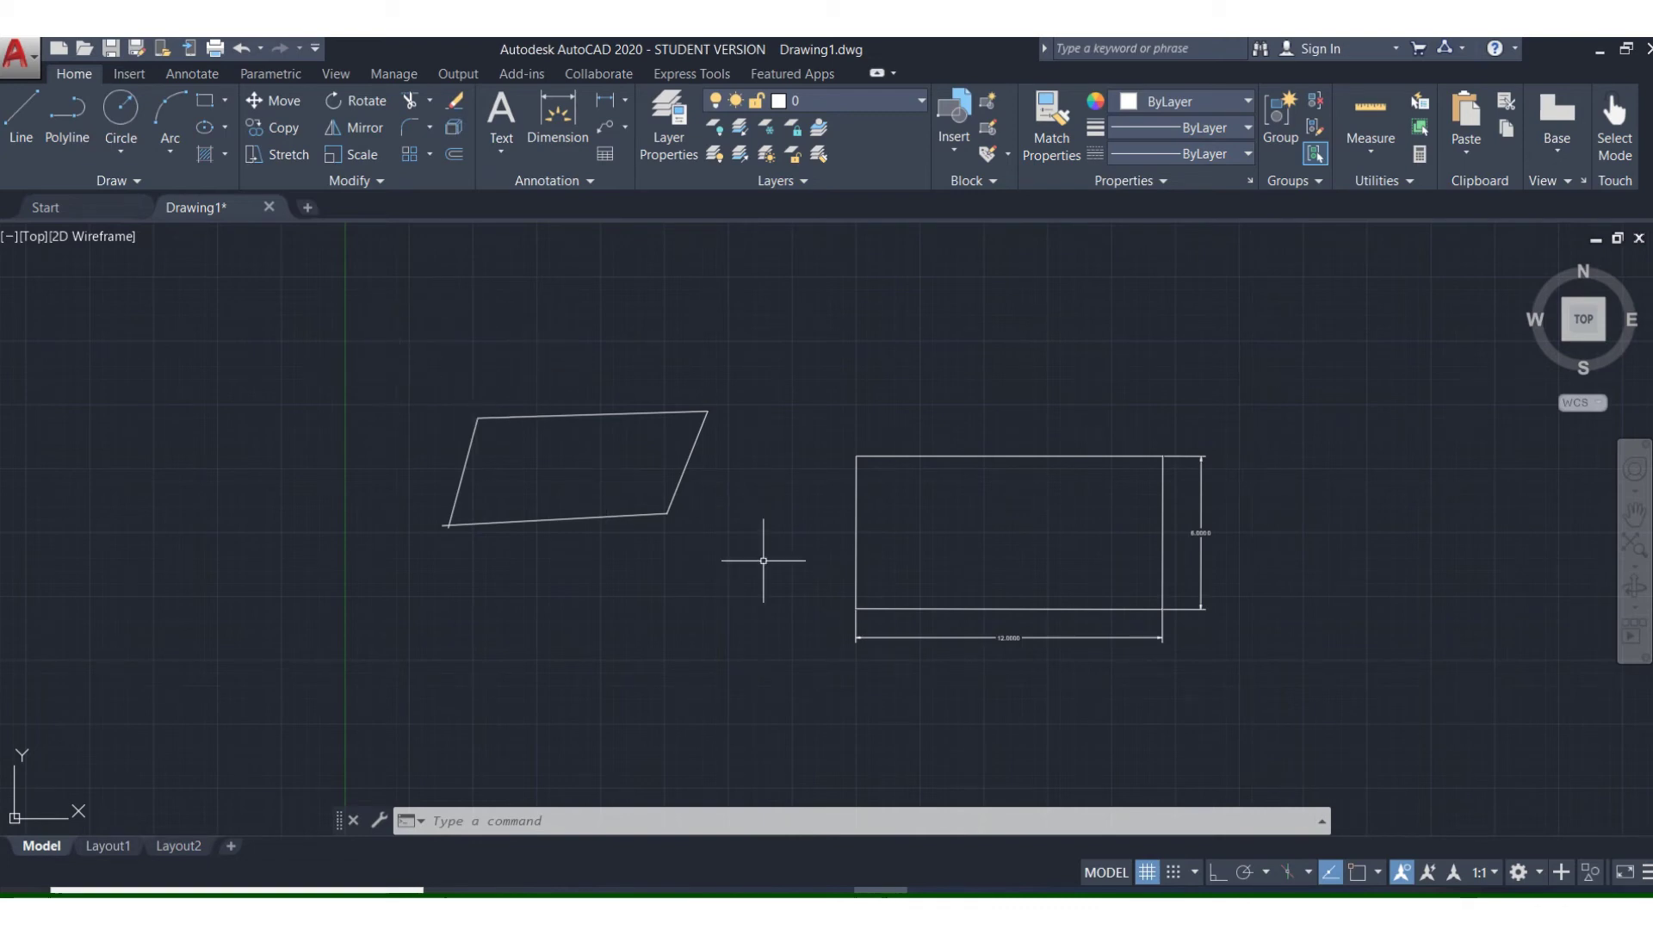
{"action": "left_click", "coordinate": [453, 102]}
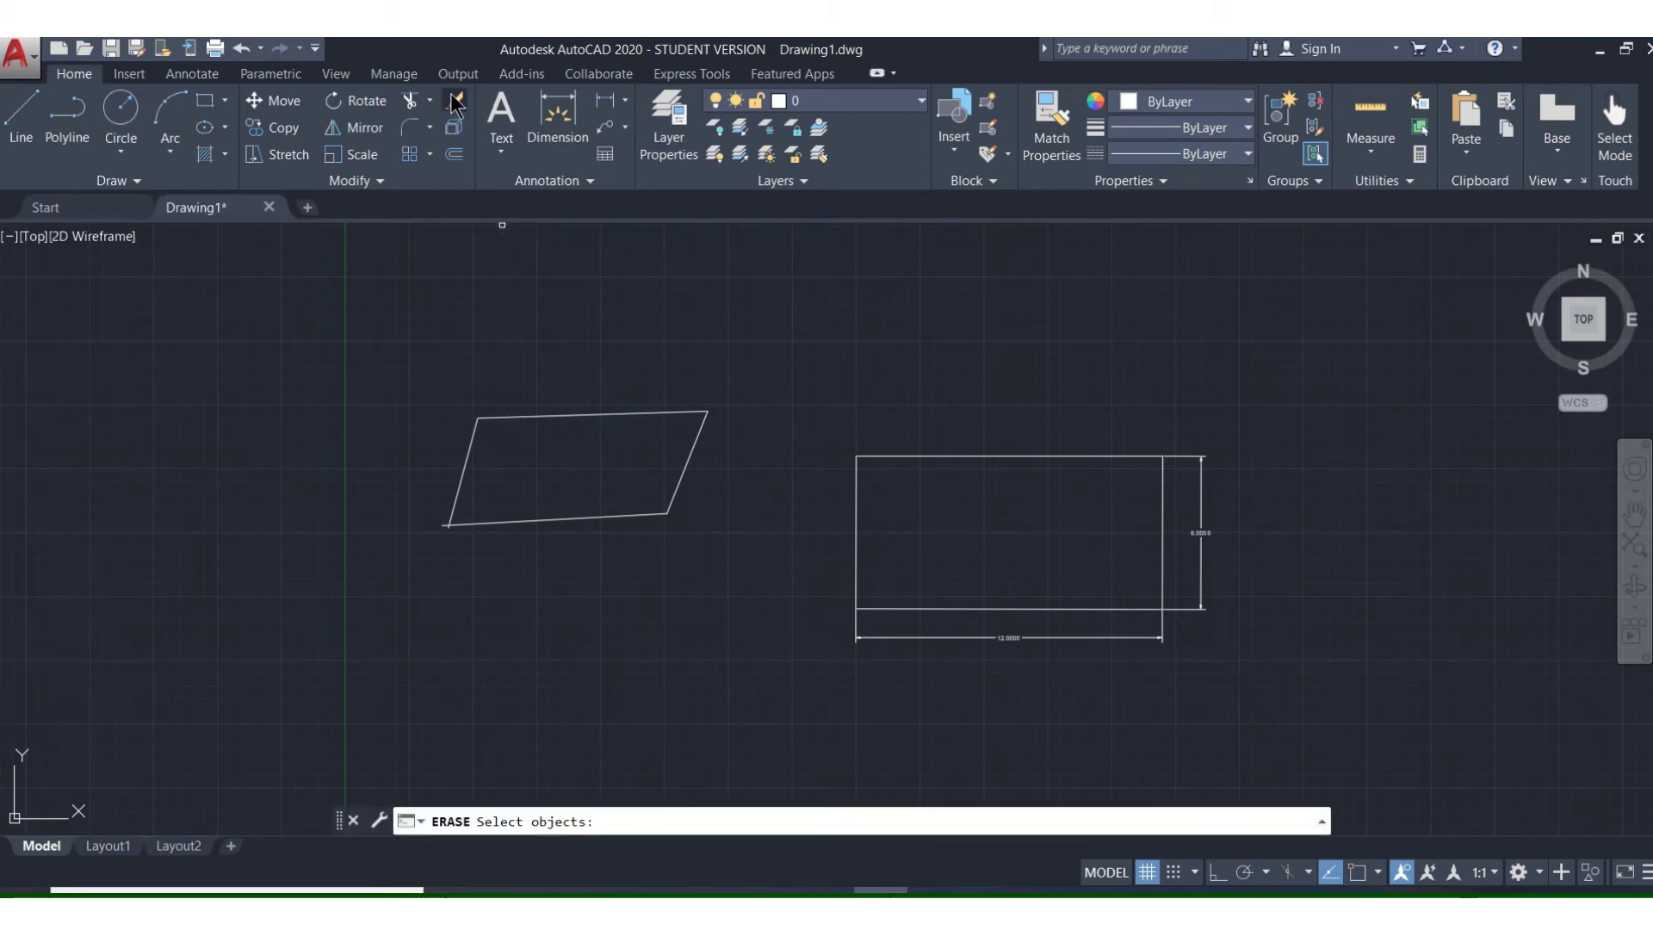
{"action": "left_click", "coordinate": [384, 366]}
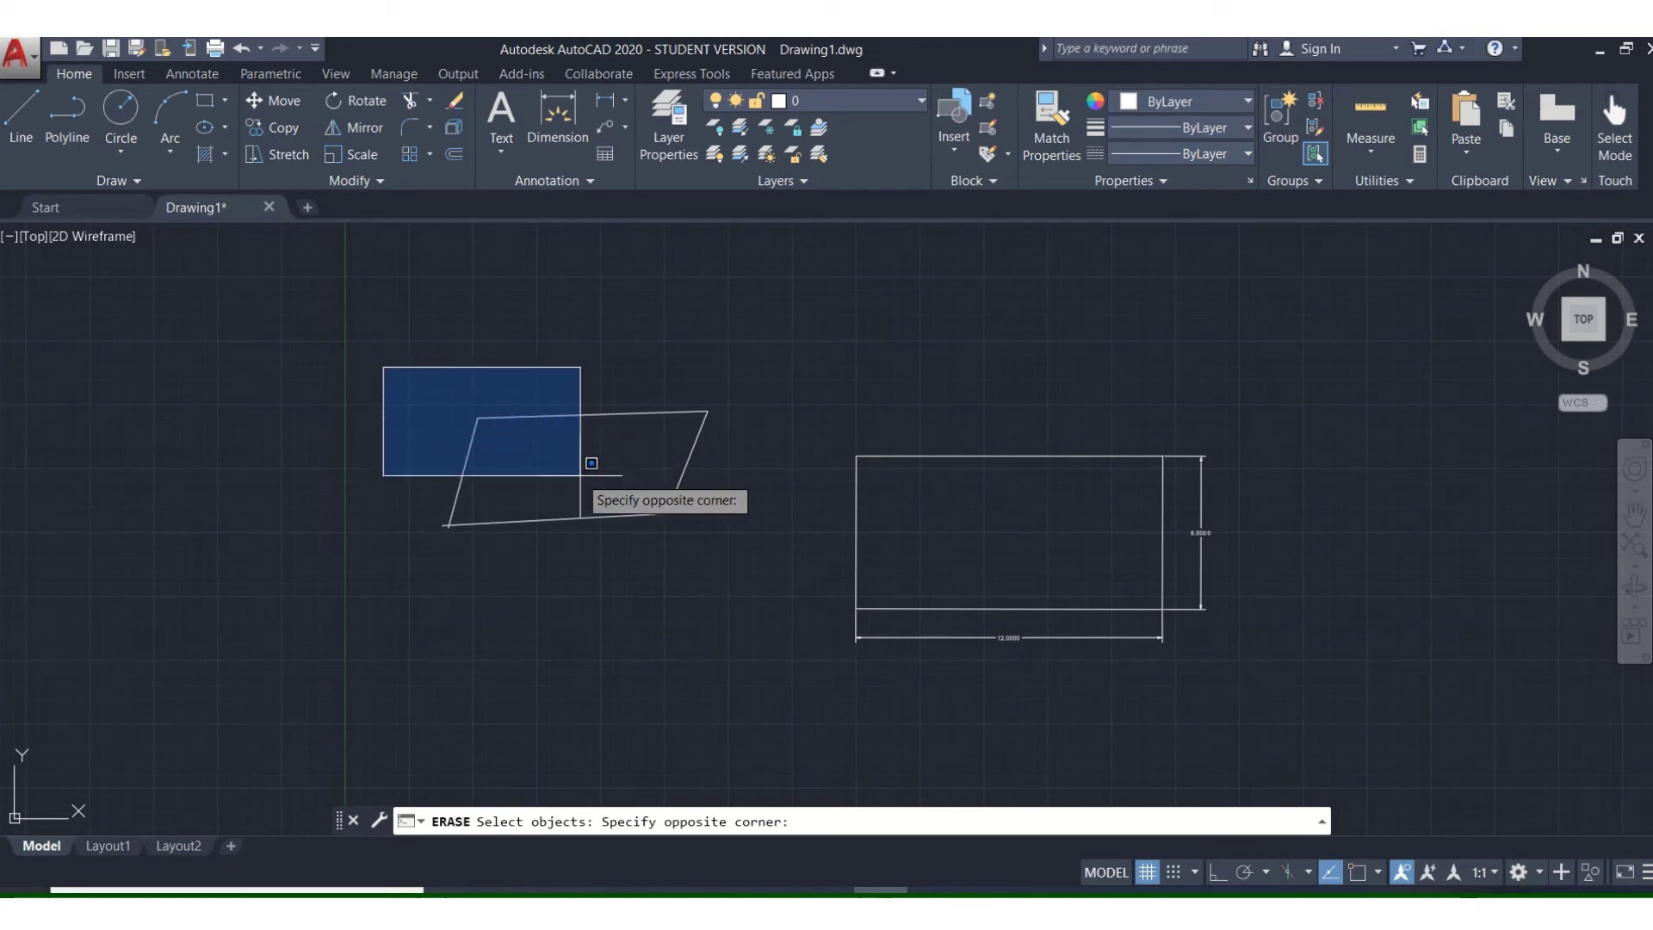
{"action": "left_click", "coordinate": [752, 559]}
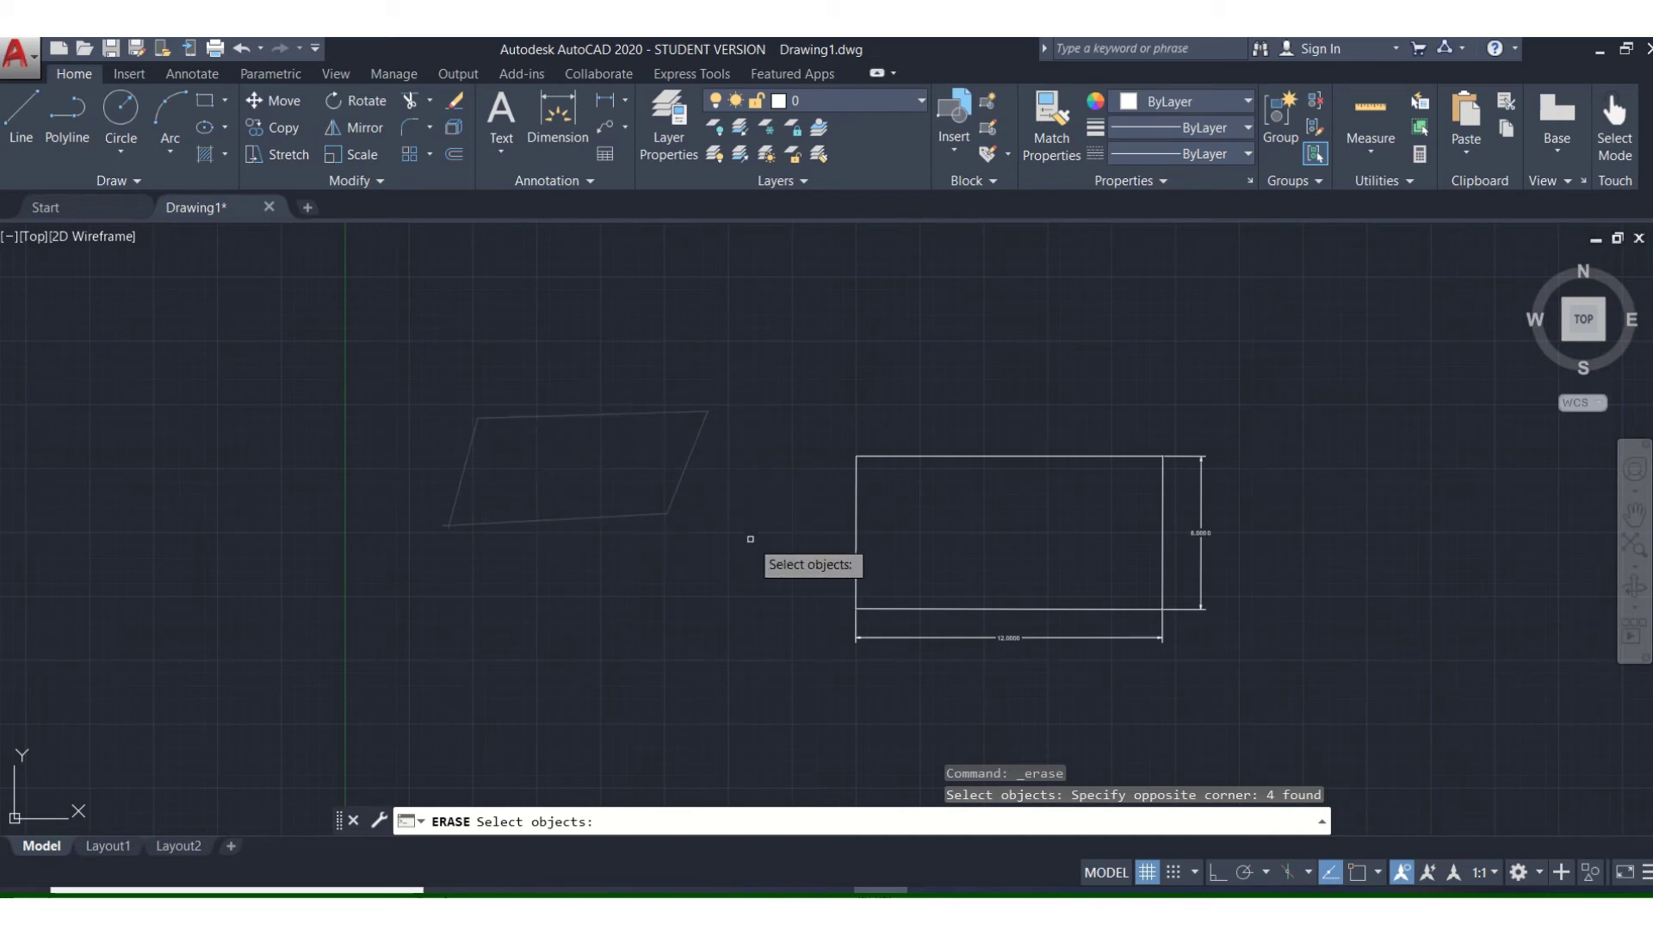
{"action": "key", "text": "Return"}
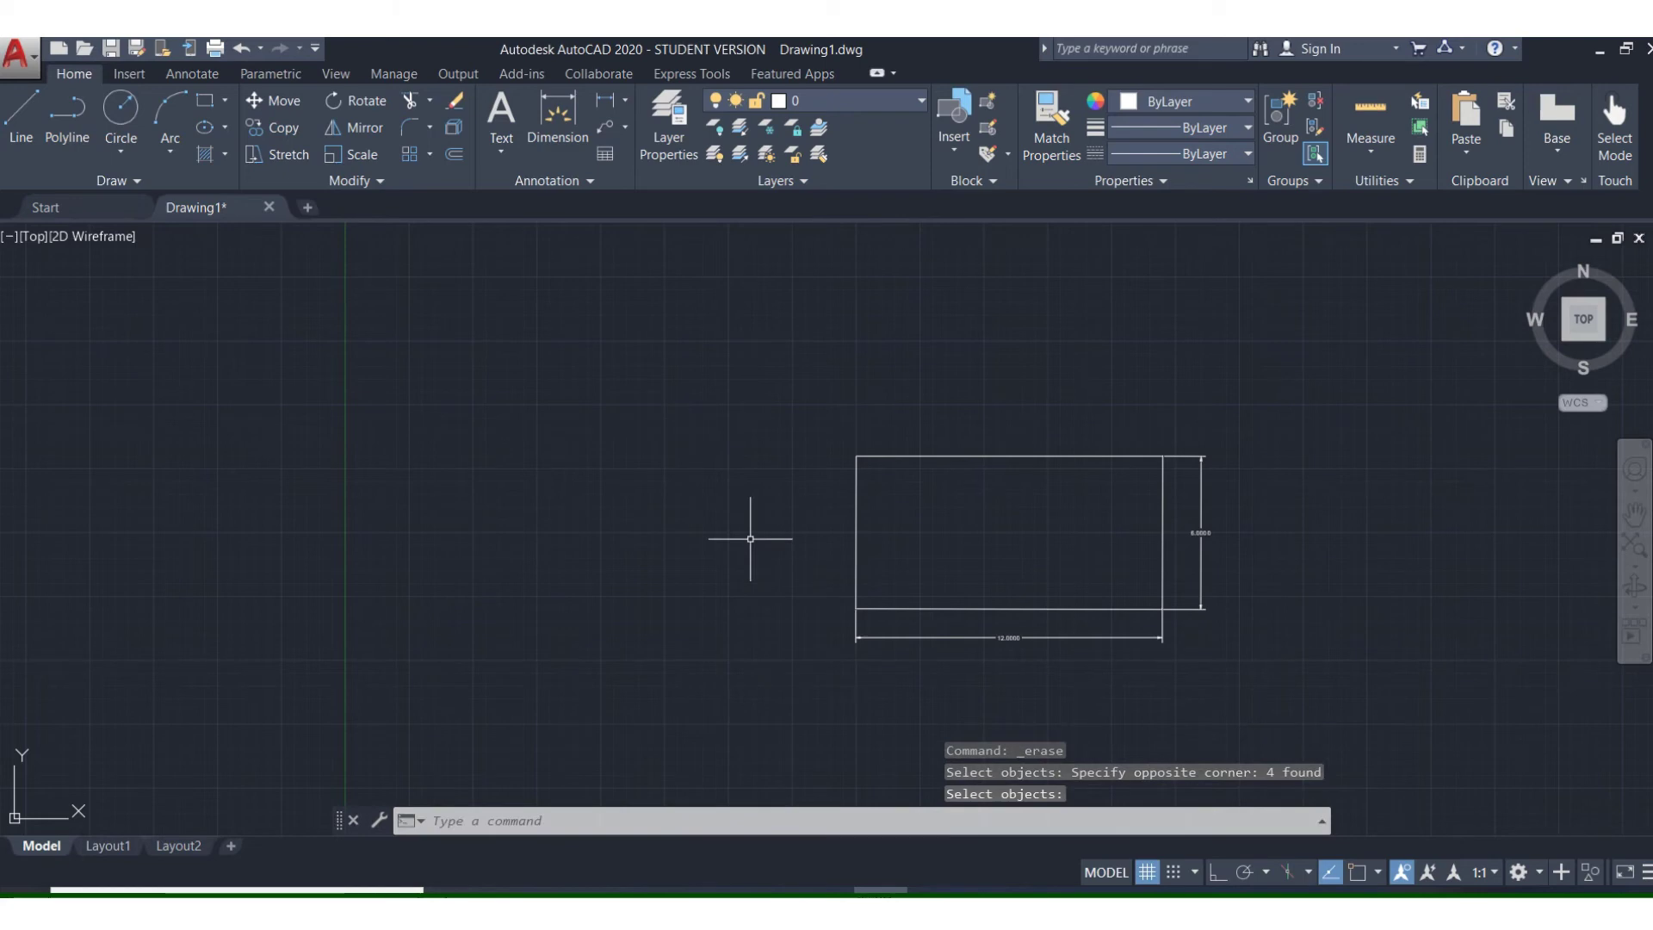
Undo the erasing of the slanted shape and erase its four lines again with an enclosing window started above its upper-left corner
{"action": "left_click", "coordinate": [242, 49]}
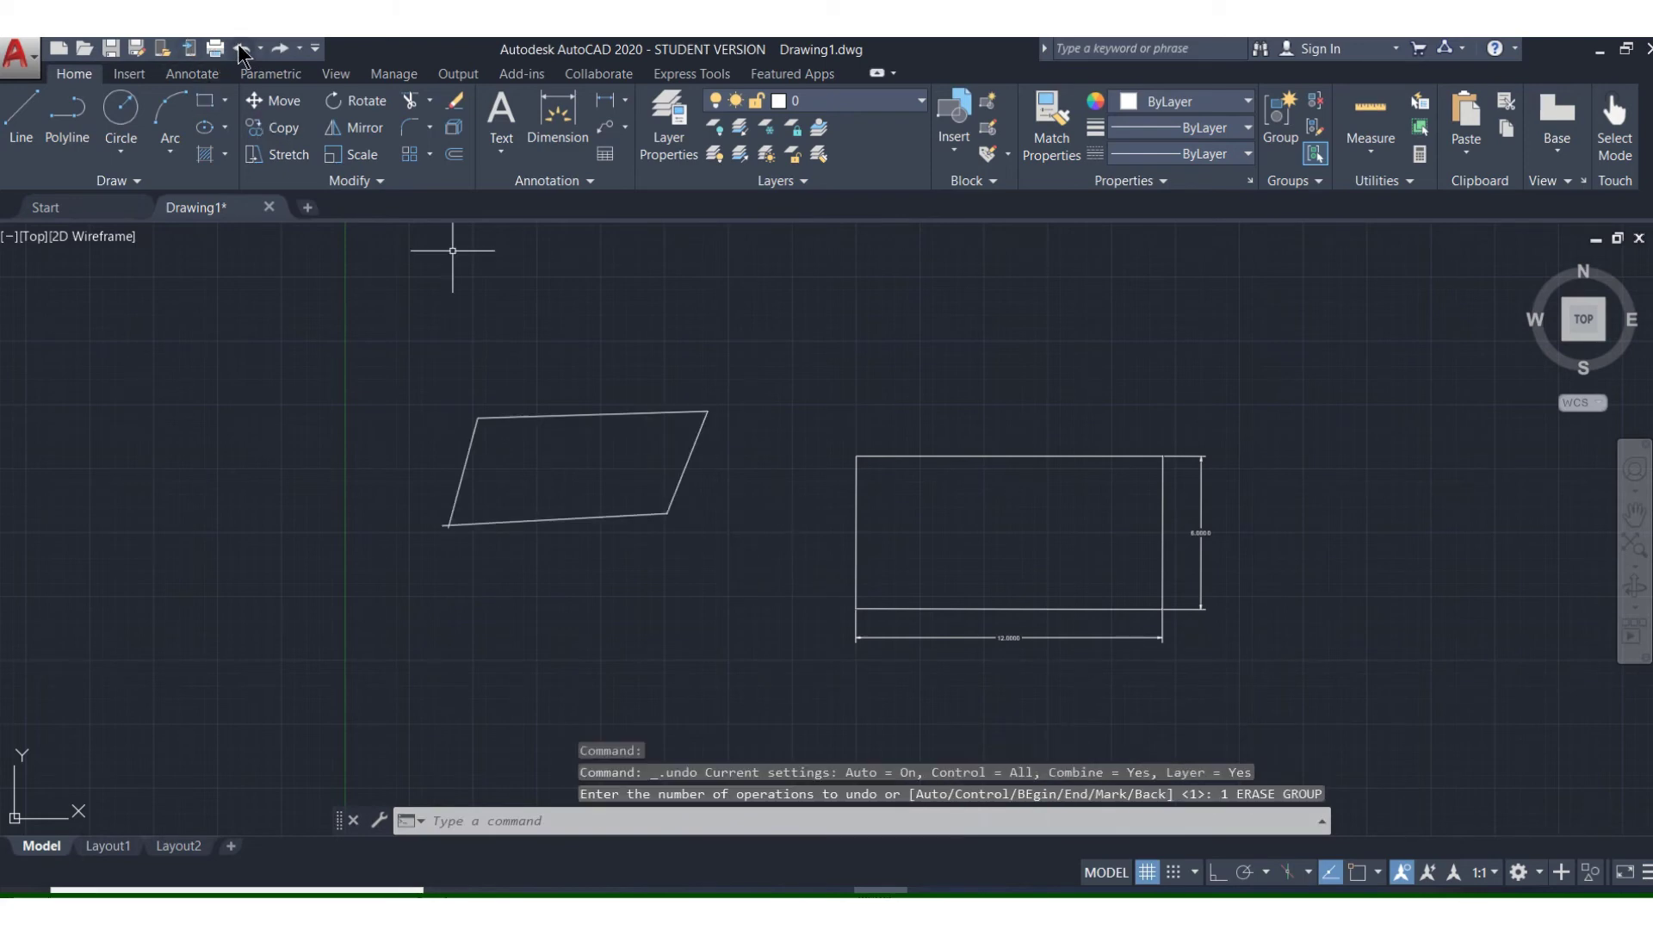
{"action": "left_click", "coordinate": [461, 102]}
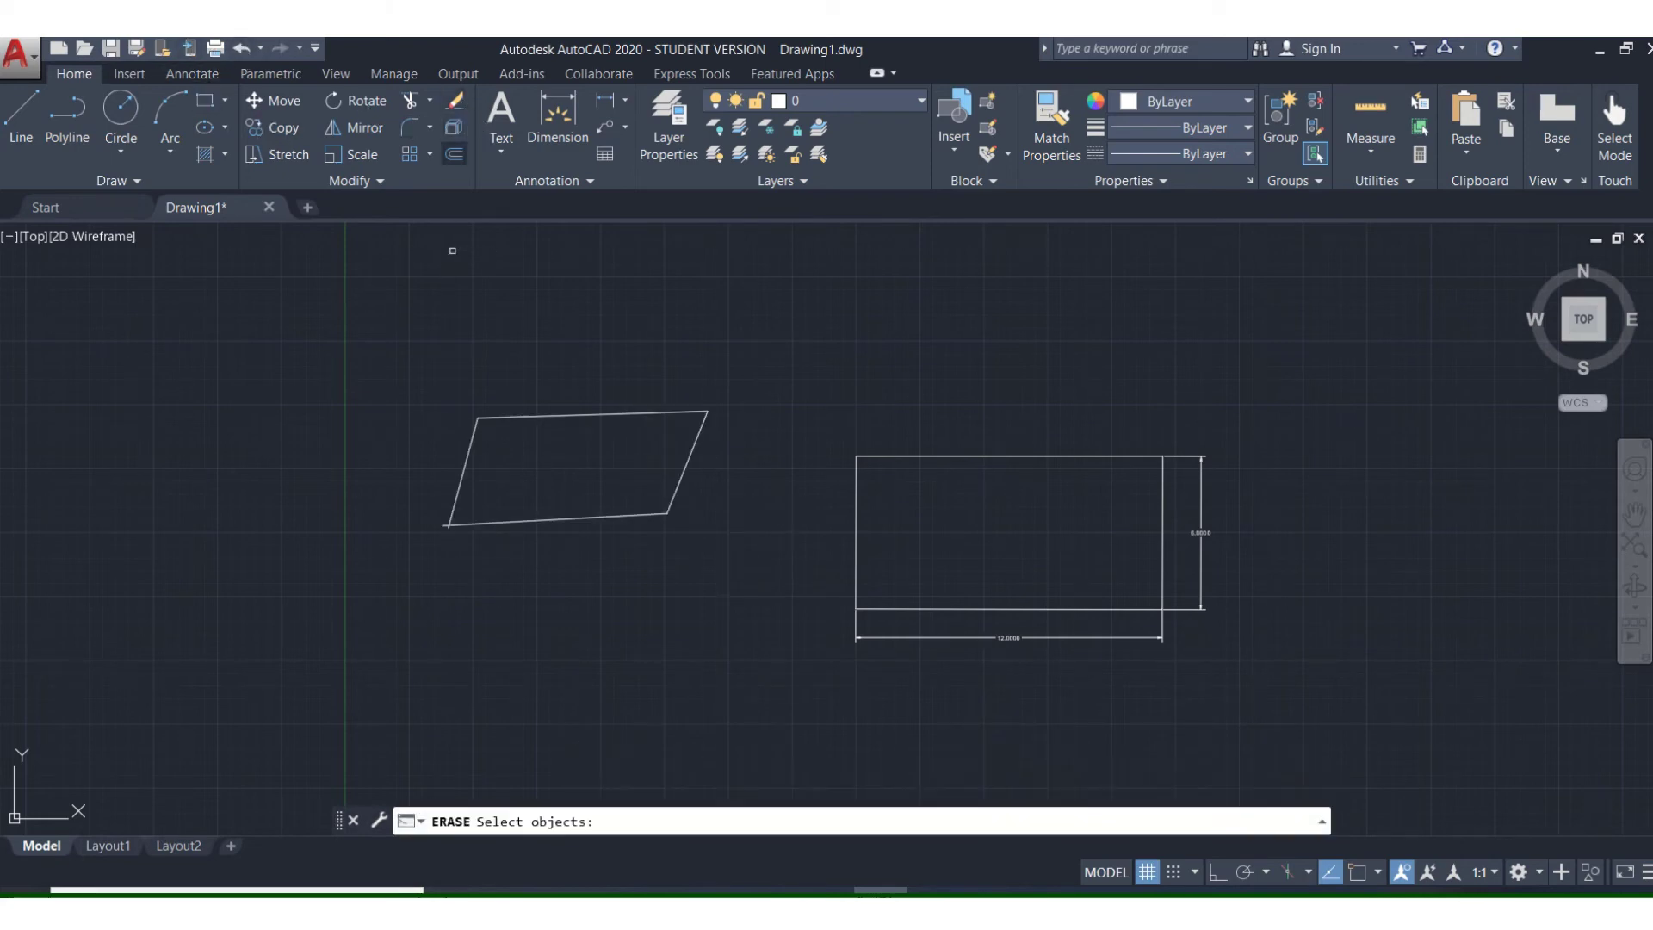
{"action": "left_click", "coordinate": [401, 351]}
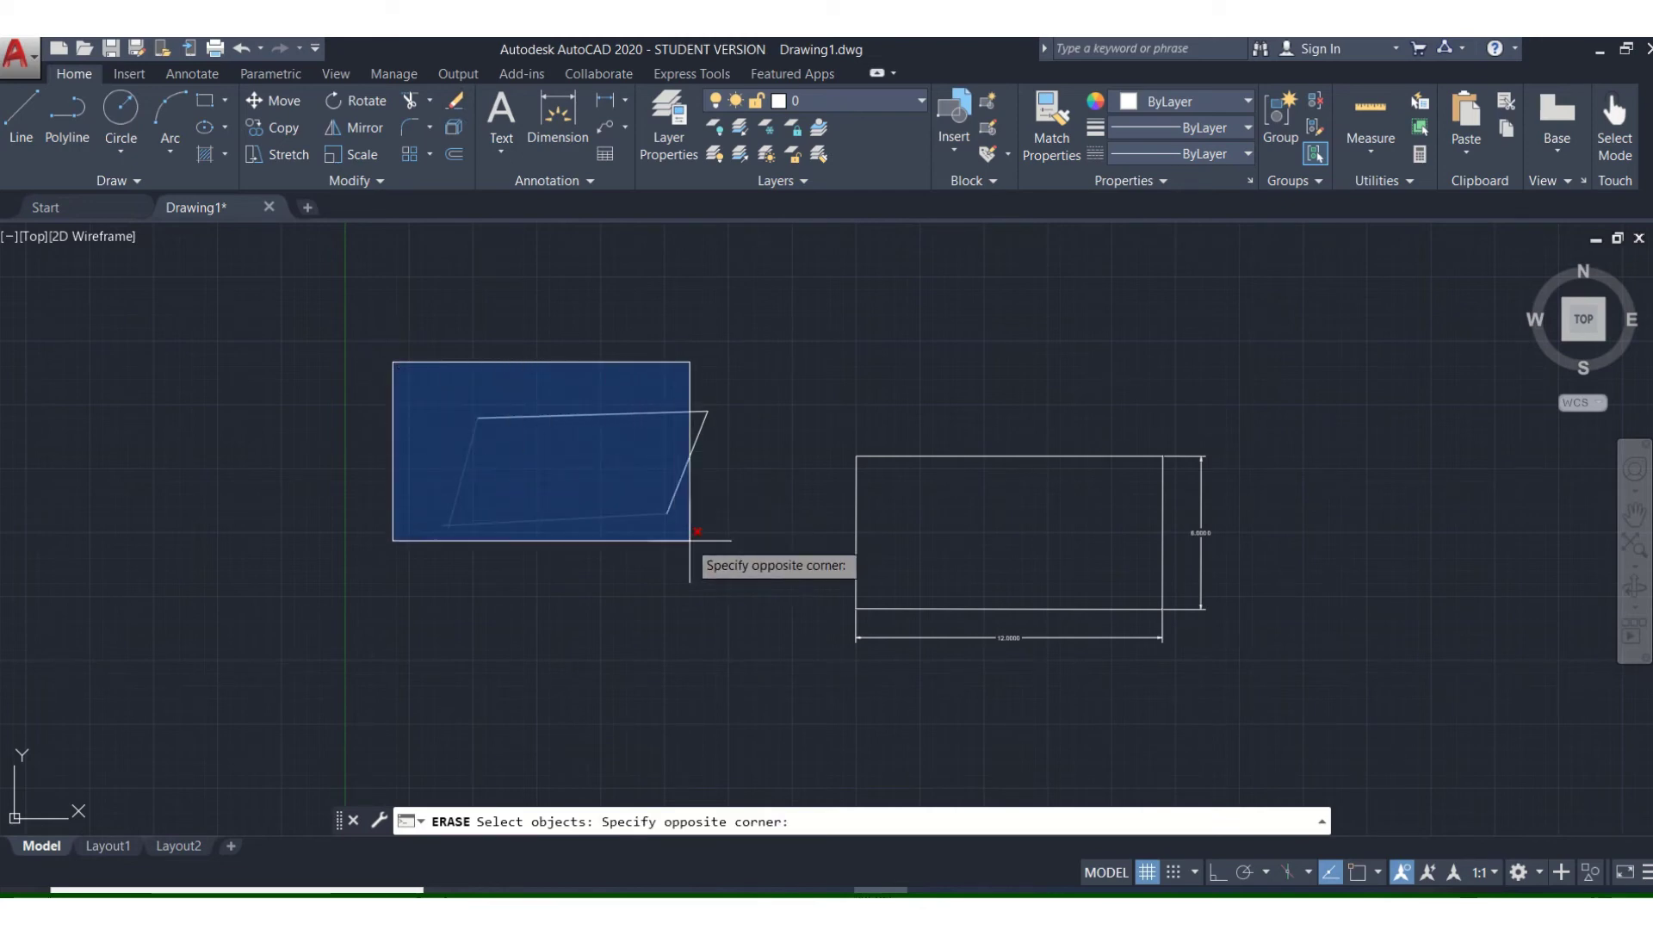
{"action": "left_click", "coordinate": [769, 573]}
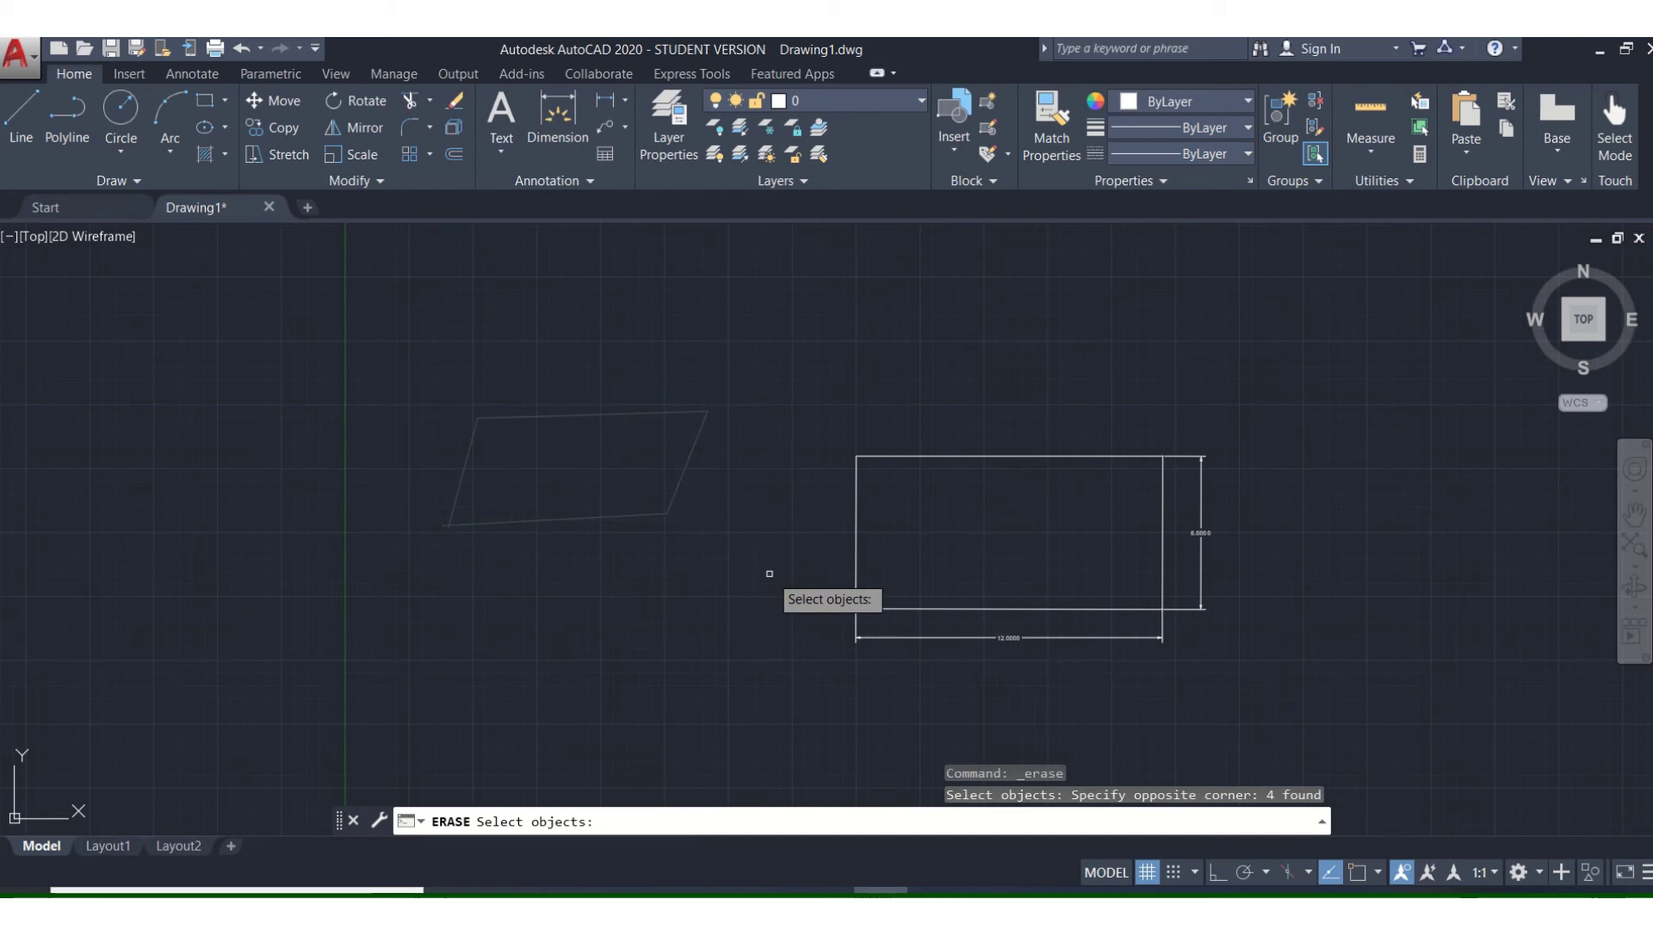
{"action": "key", "text": "Return"}
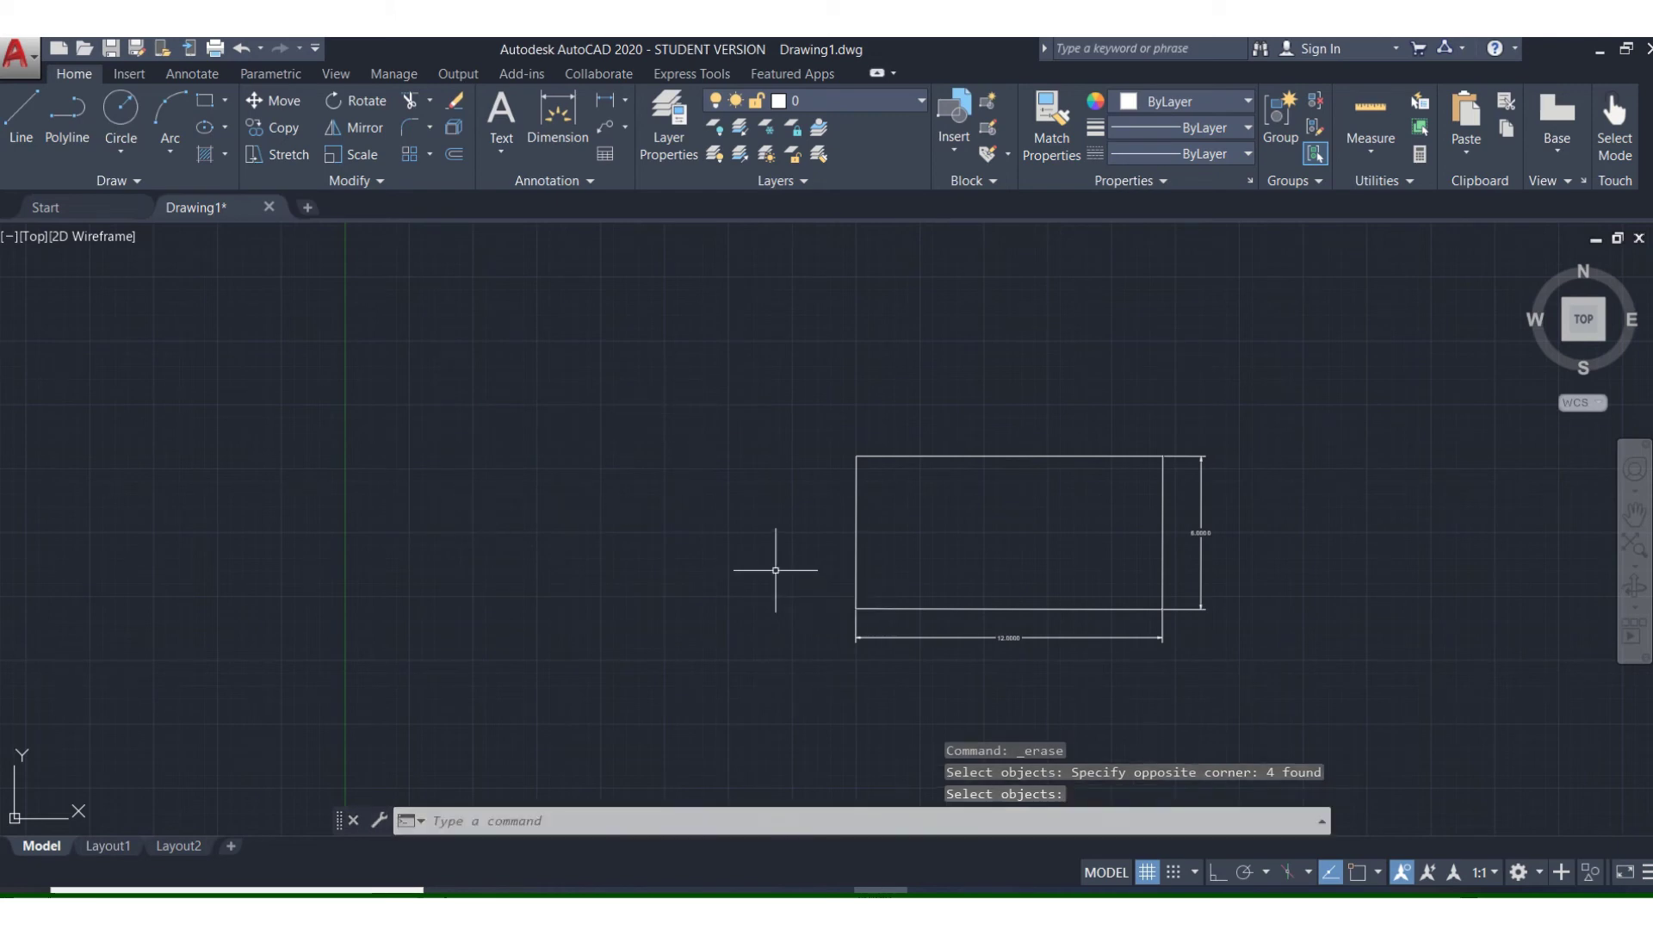
Undo the last erase and erase the slanted shape's upper, right and lower lines with a right-to-left crossing selection
{"action": "left_click", "coordinate": [238, 49]}
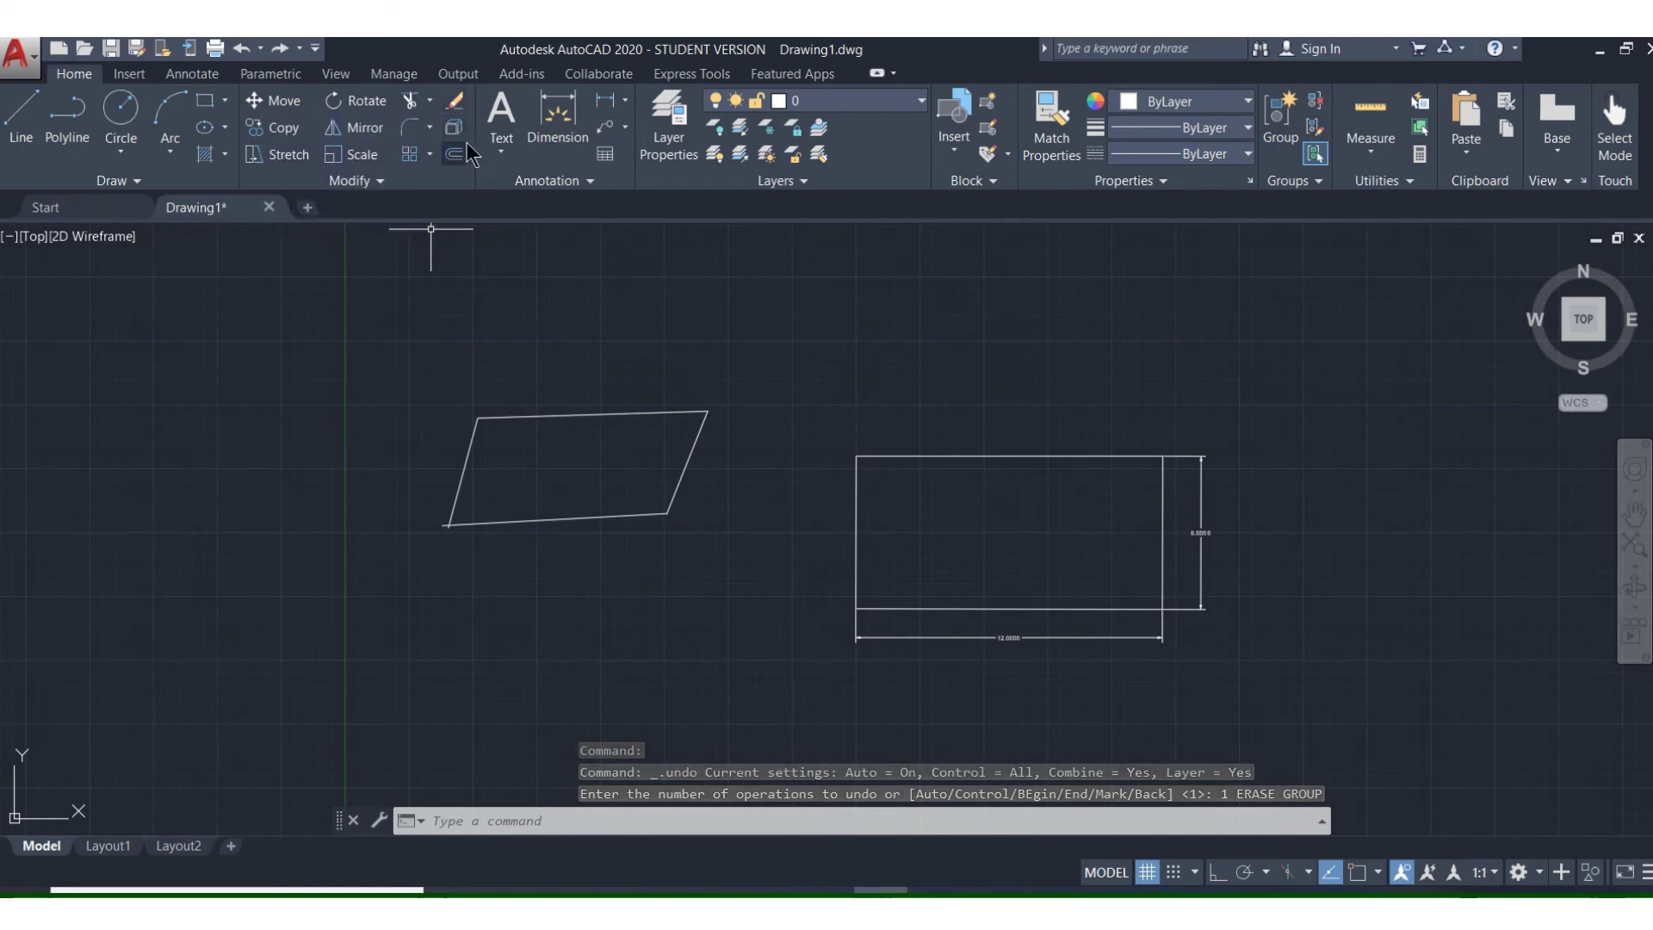
{"action": "left_click", "coordinate": [456, 106]}
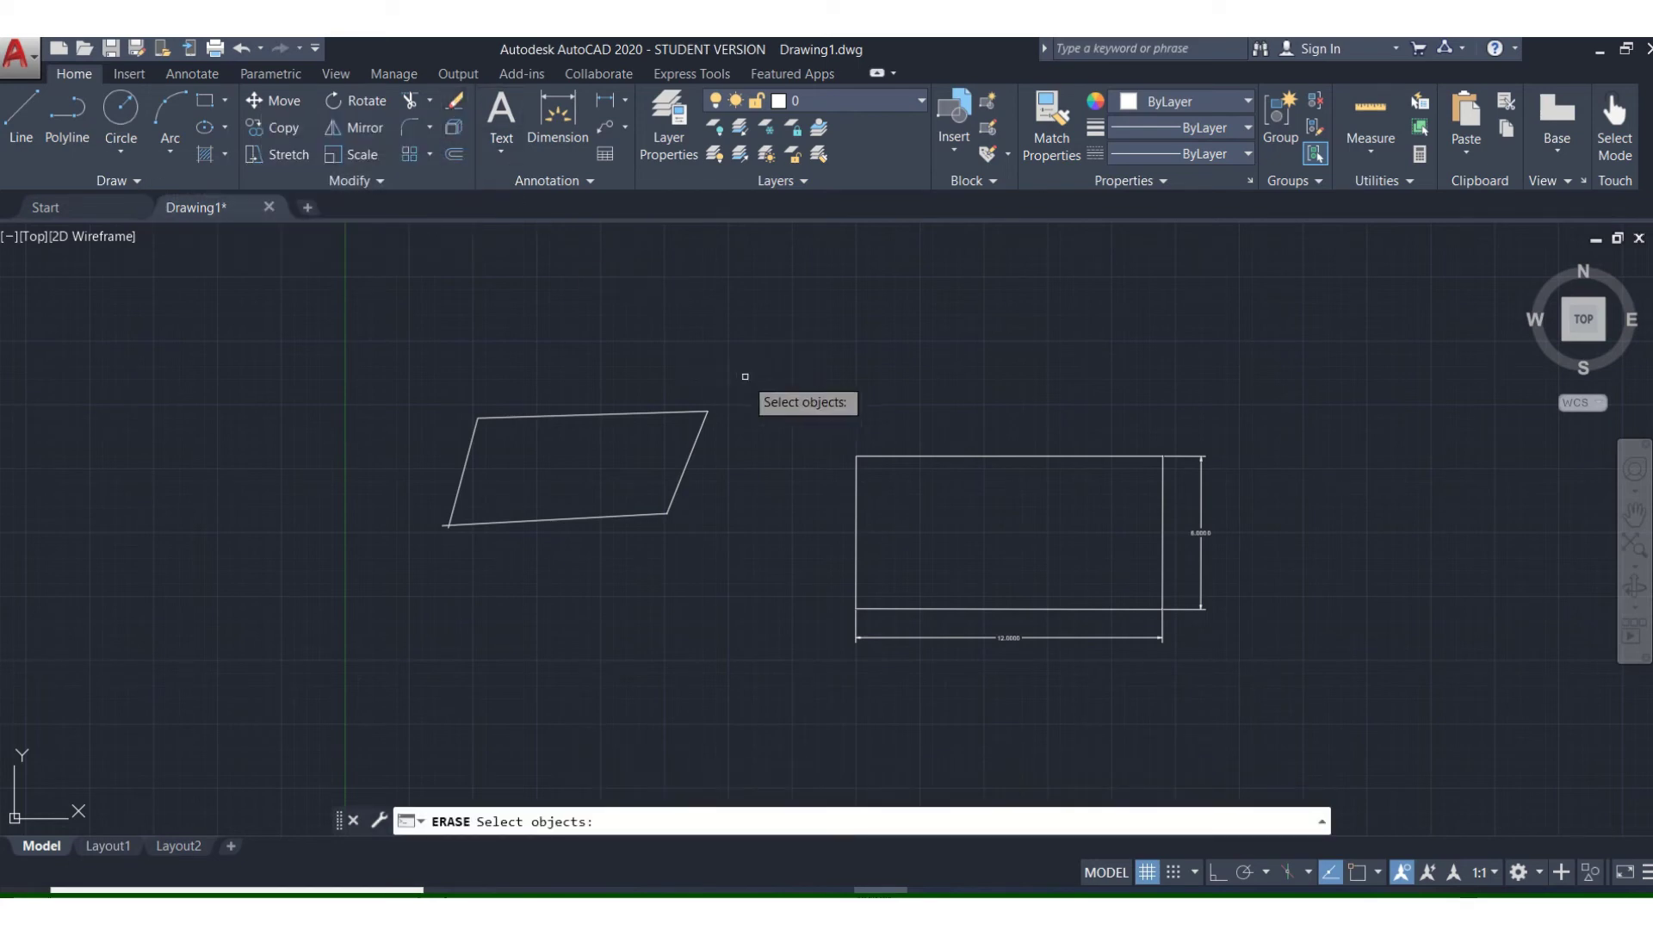
{"action": "left_click", "coordinate": [768, 363]}
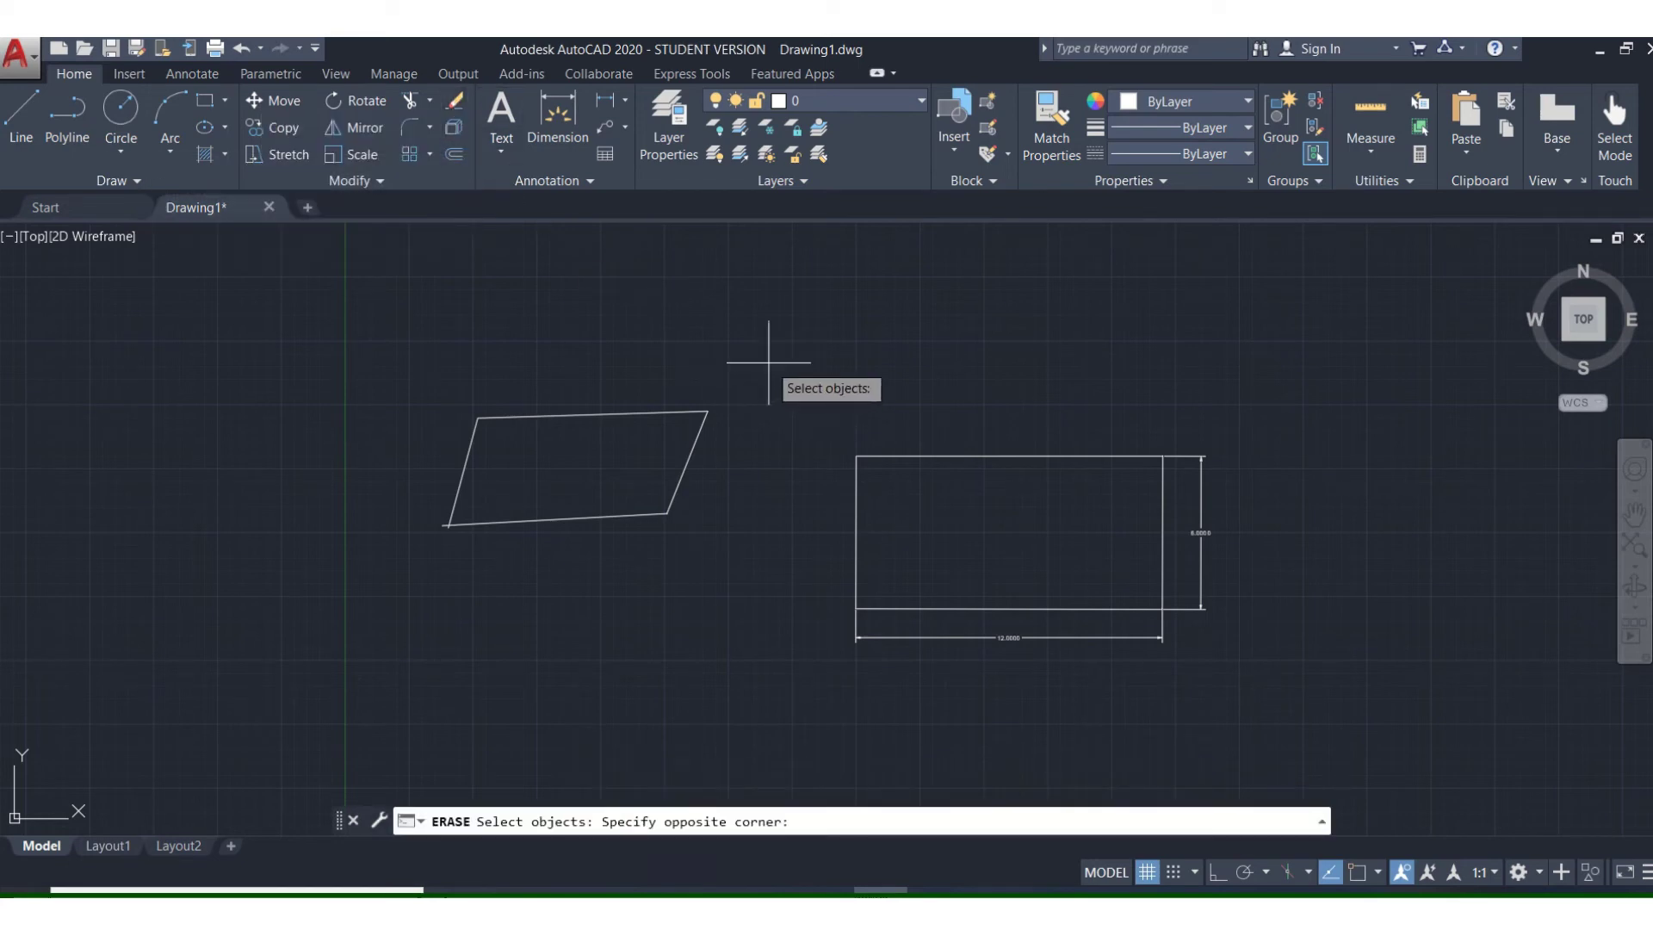
{"action": "left_click", "coordinate": [578, 535]}
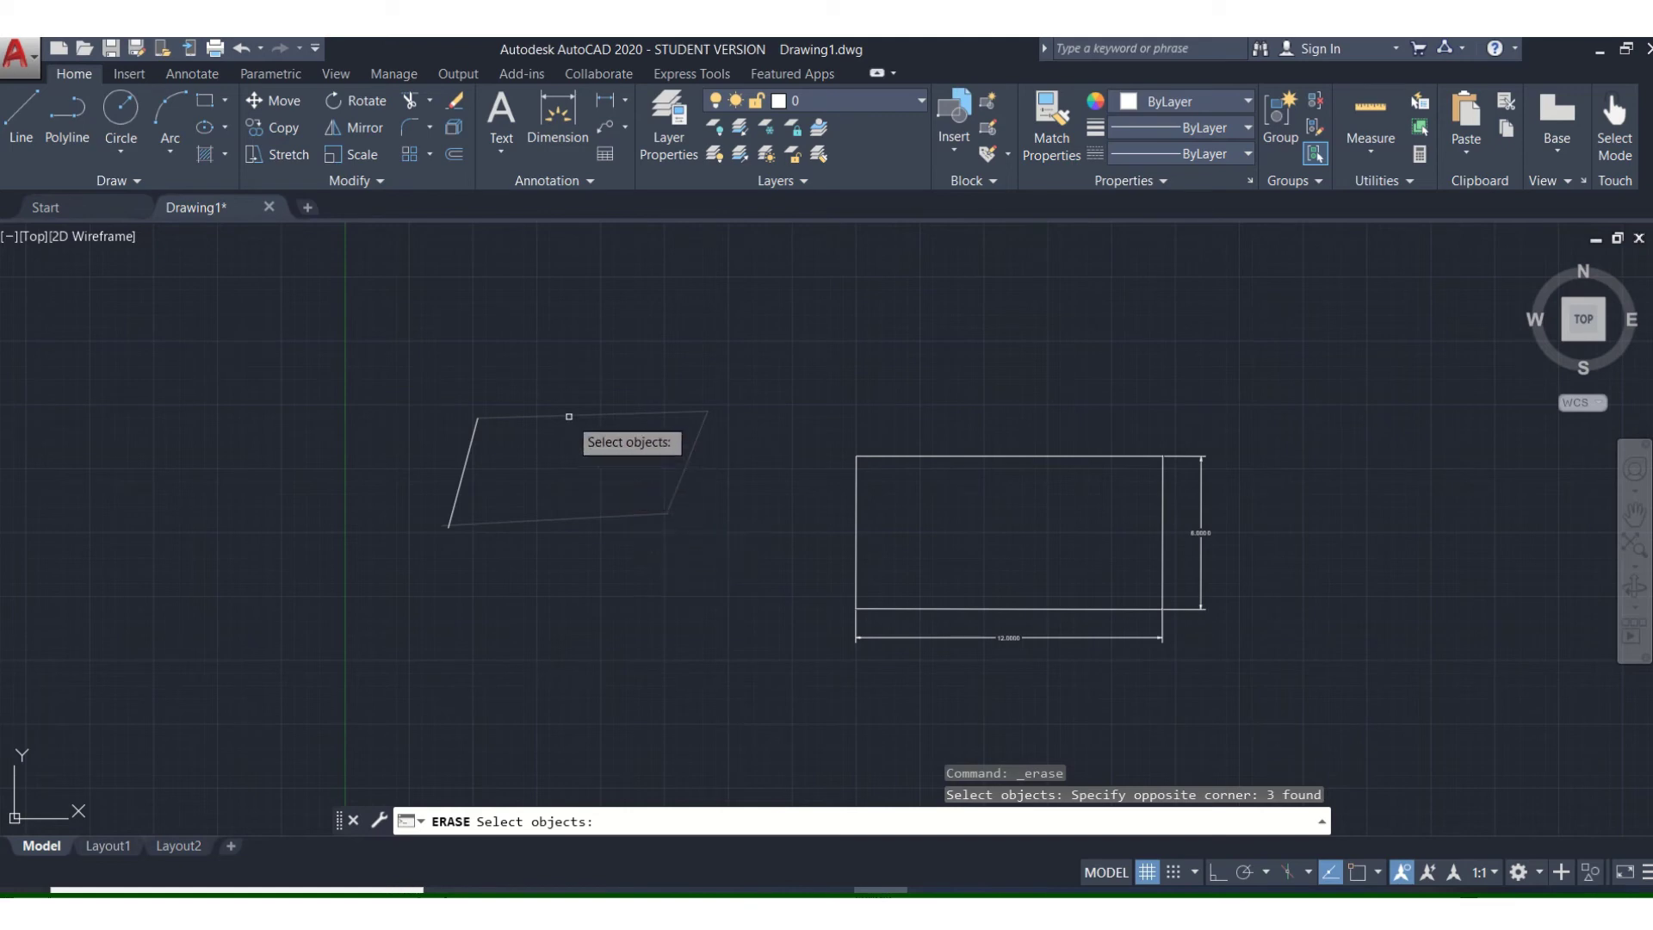
{"action": "key", "text": "Return"}
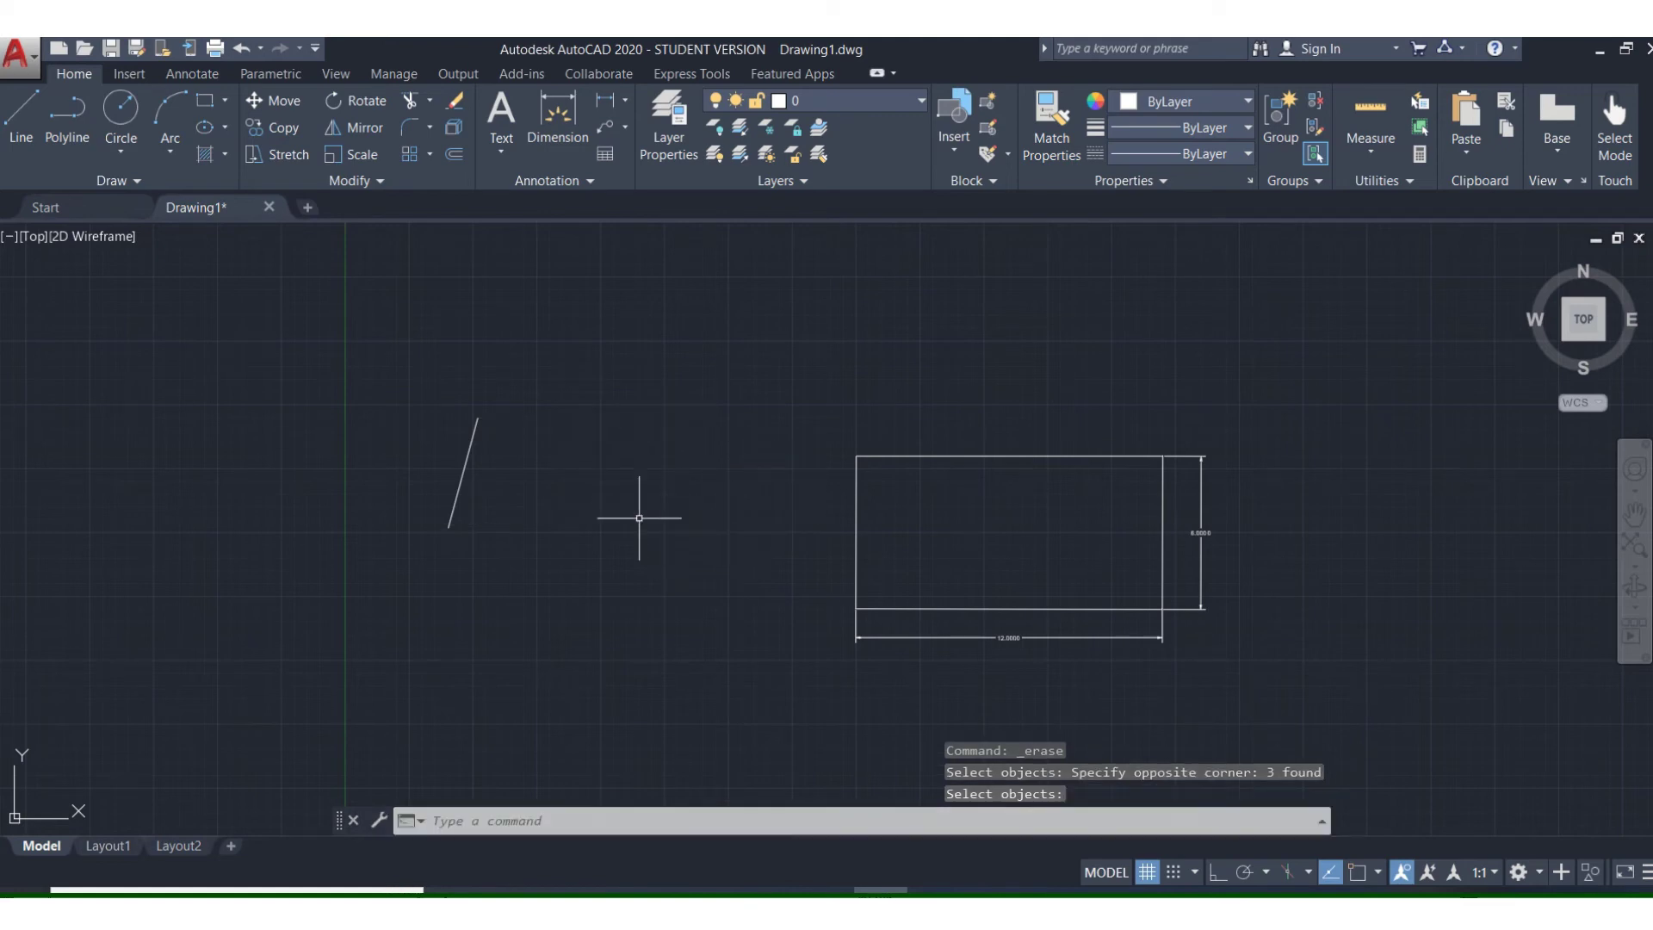
Undo the partial erase and erase the whole slanted shape with a left-to-right selection window
{"action": "left_click", "coordinate": [244, 49]}
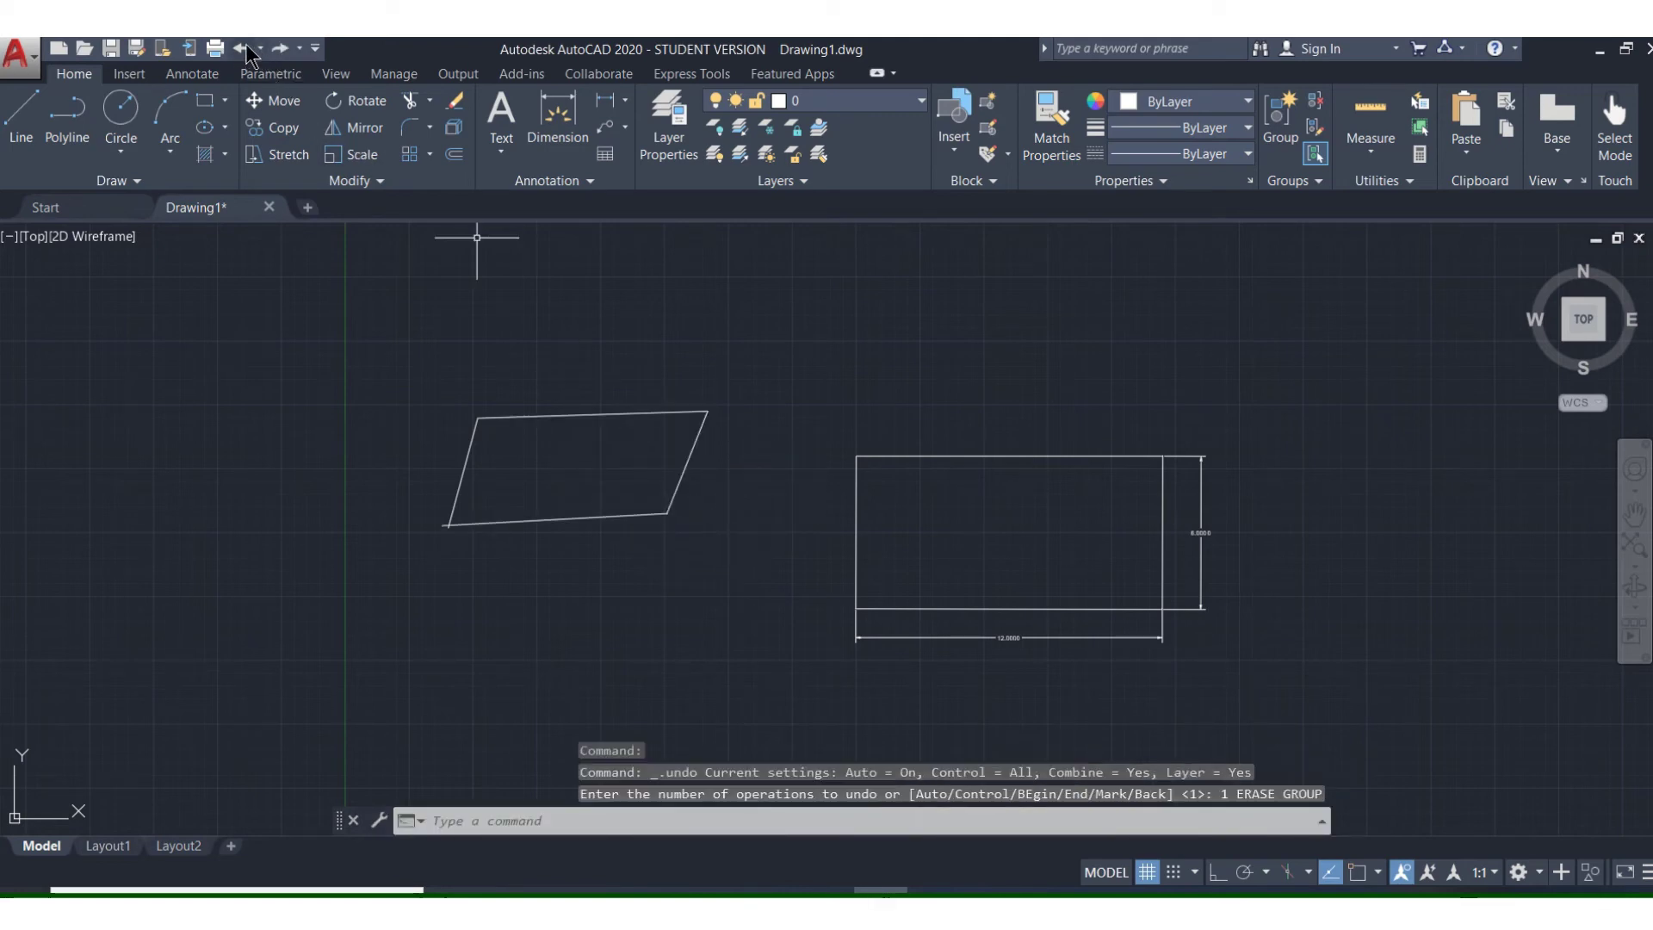
{"action": "left_click", "coordinate": [459, 101]}
{"action": "left_click", "coordinate": [426, 353]}
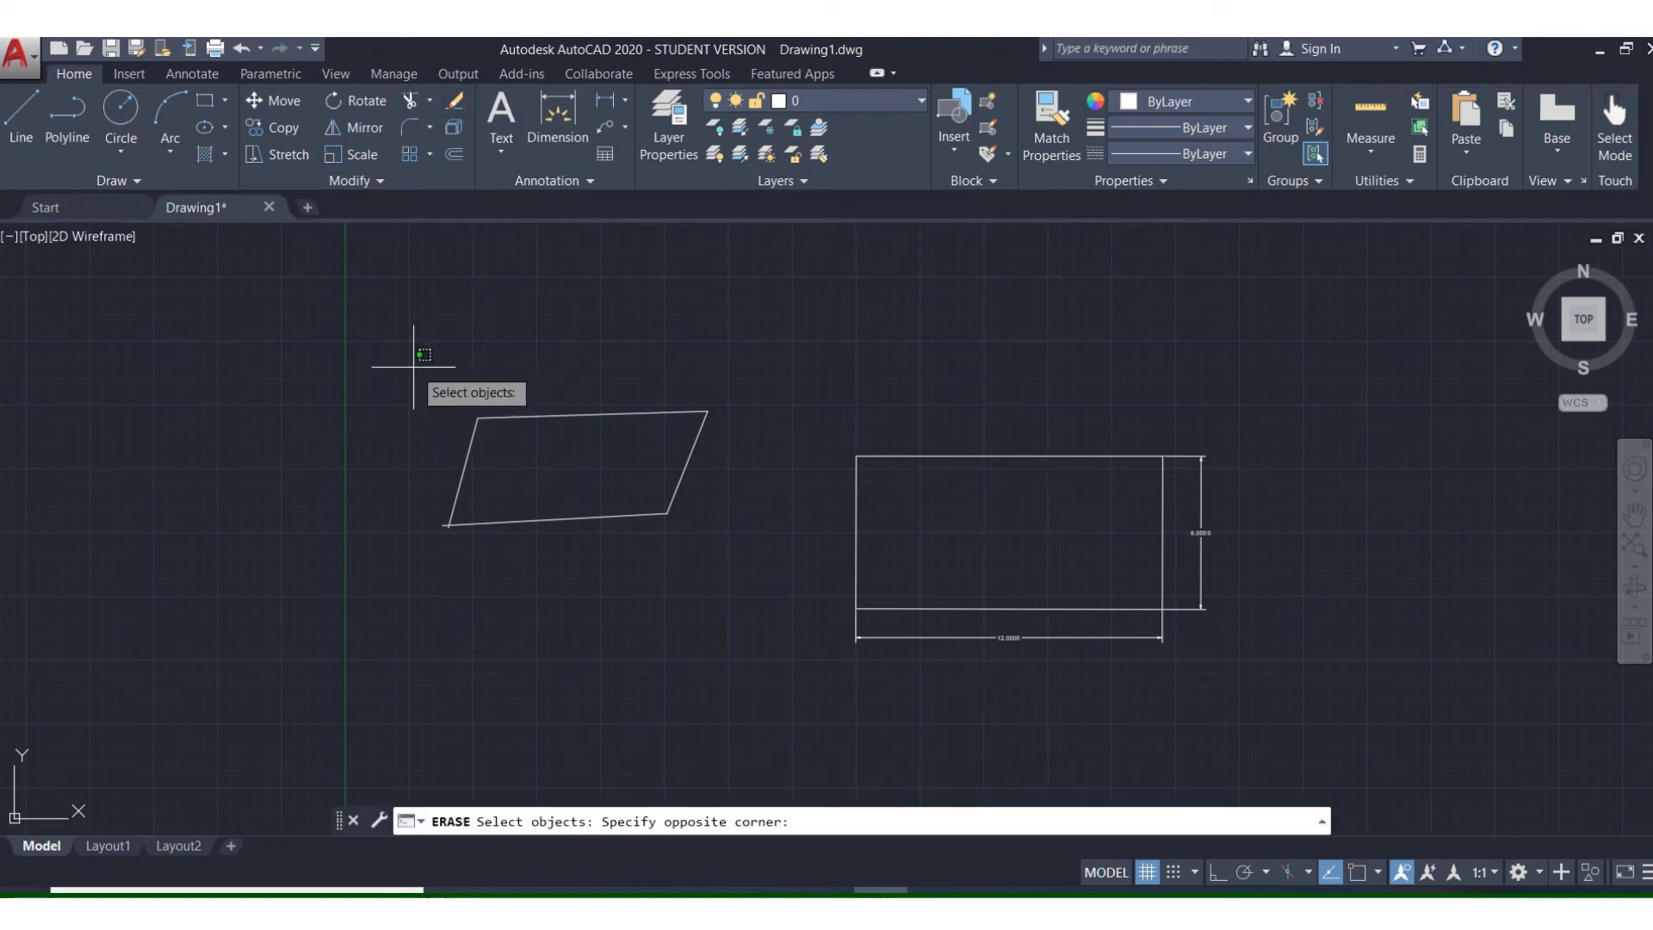
{"action": "left_click", "coordinate": [730, 575]}
{"action": "key", "text": "Return"}
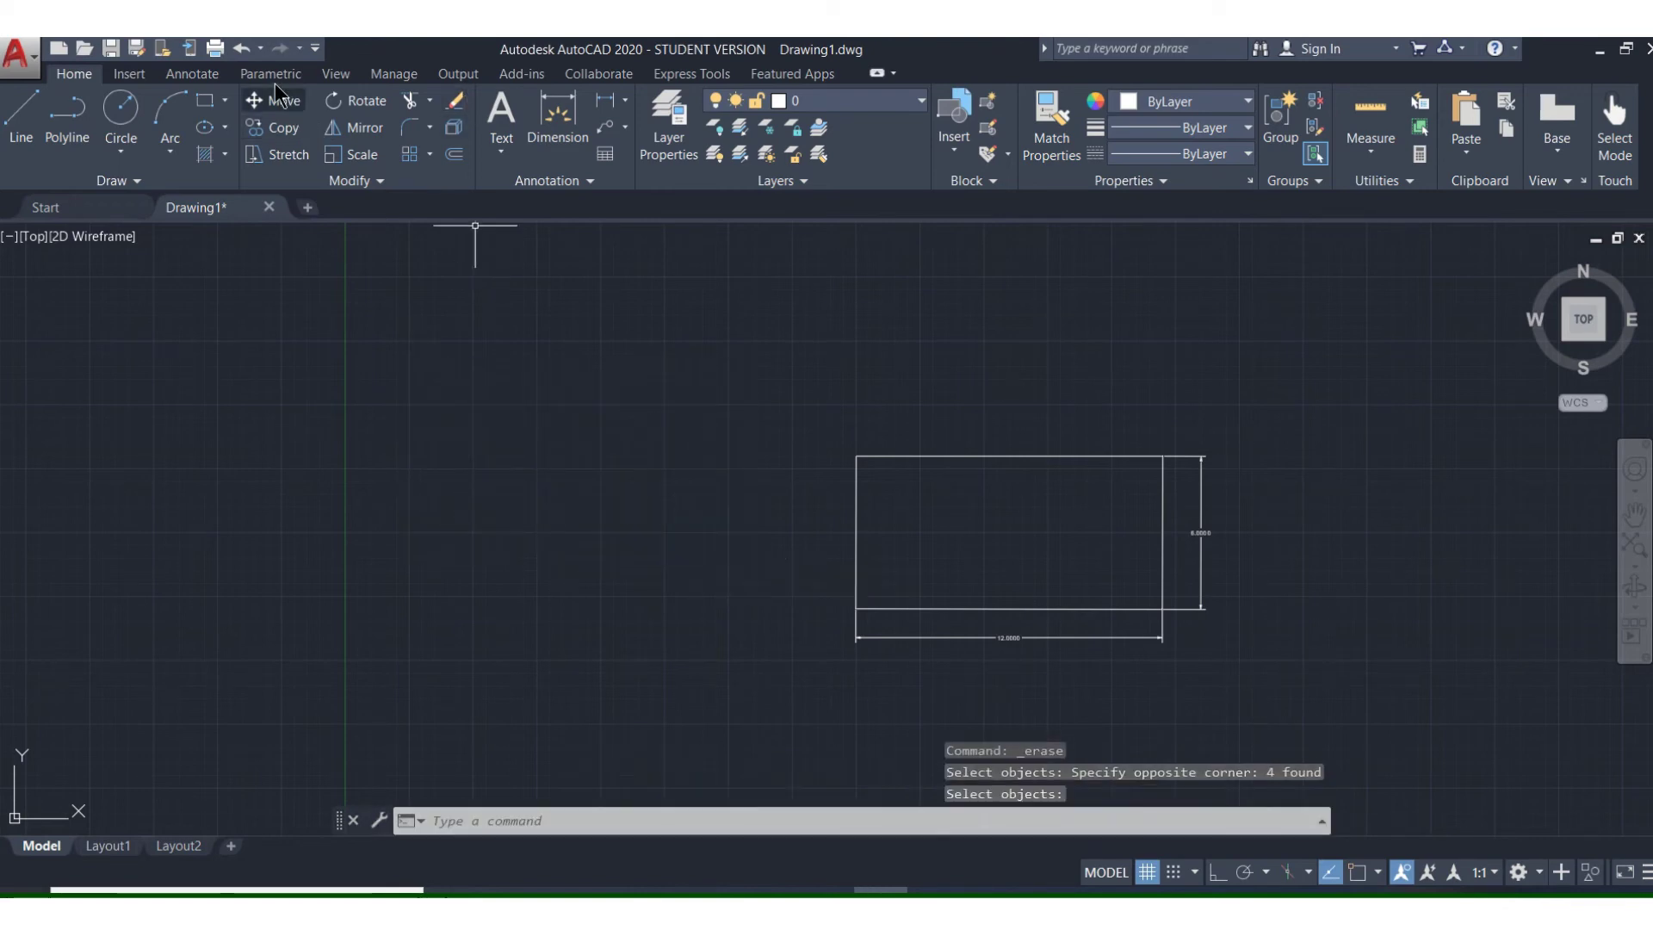
Undo the erasing of the slanted shape and erase everything in the drawing, including the dimensioned rectangle, with one large selection window
{"action": "key", "text": "ctrl+z"}
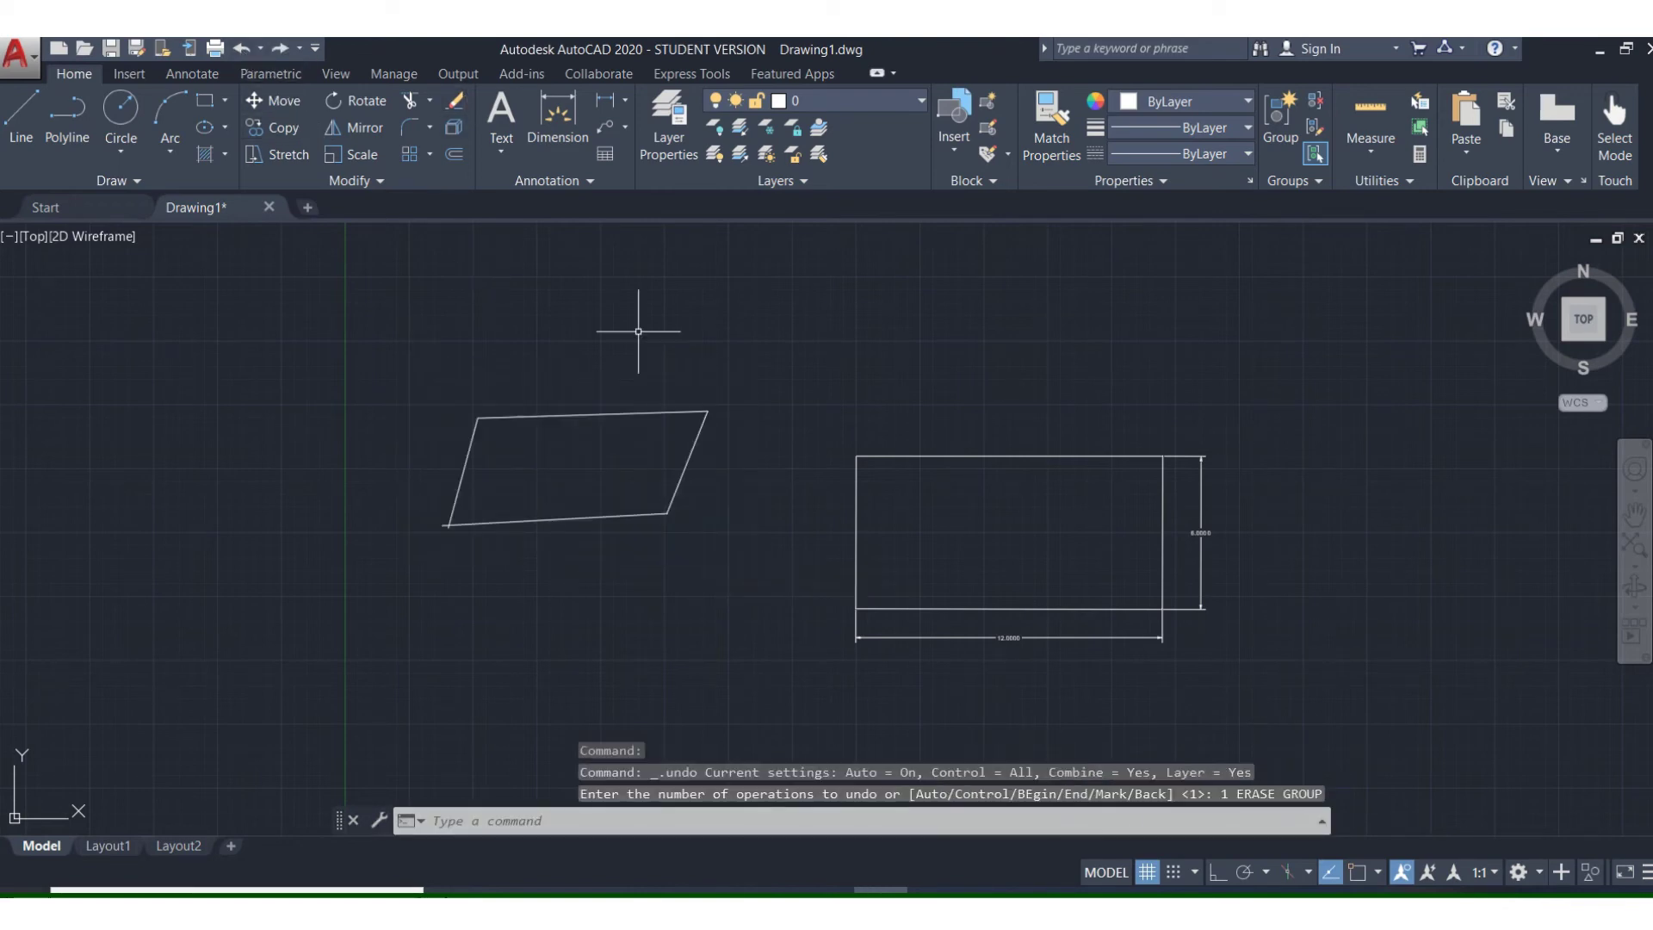
{"action": "left_click", "coordinate": [461, 105]}
{"action": "left_click", "coordinate": [376, 344]}
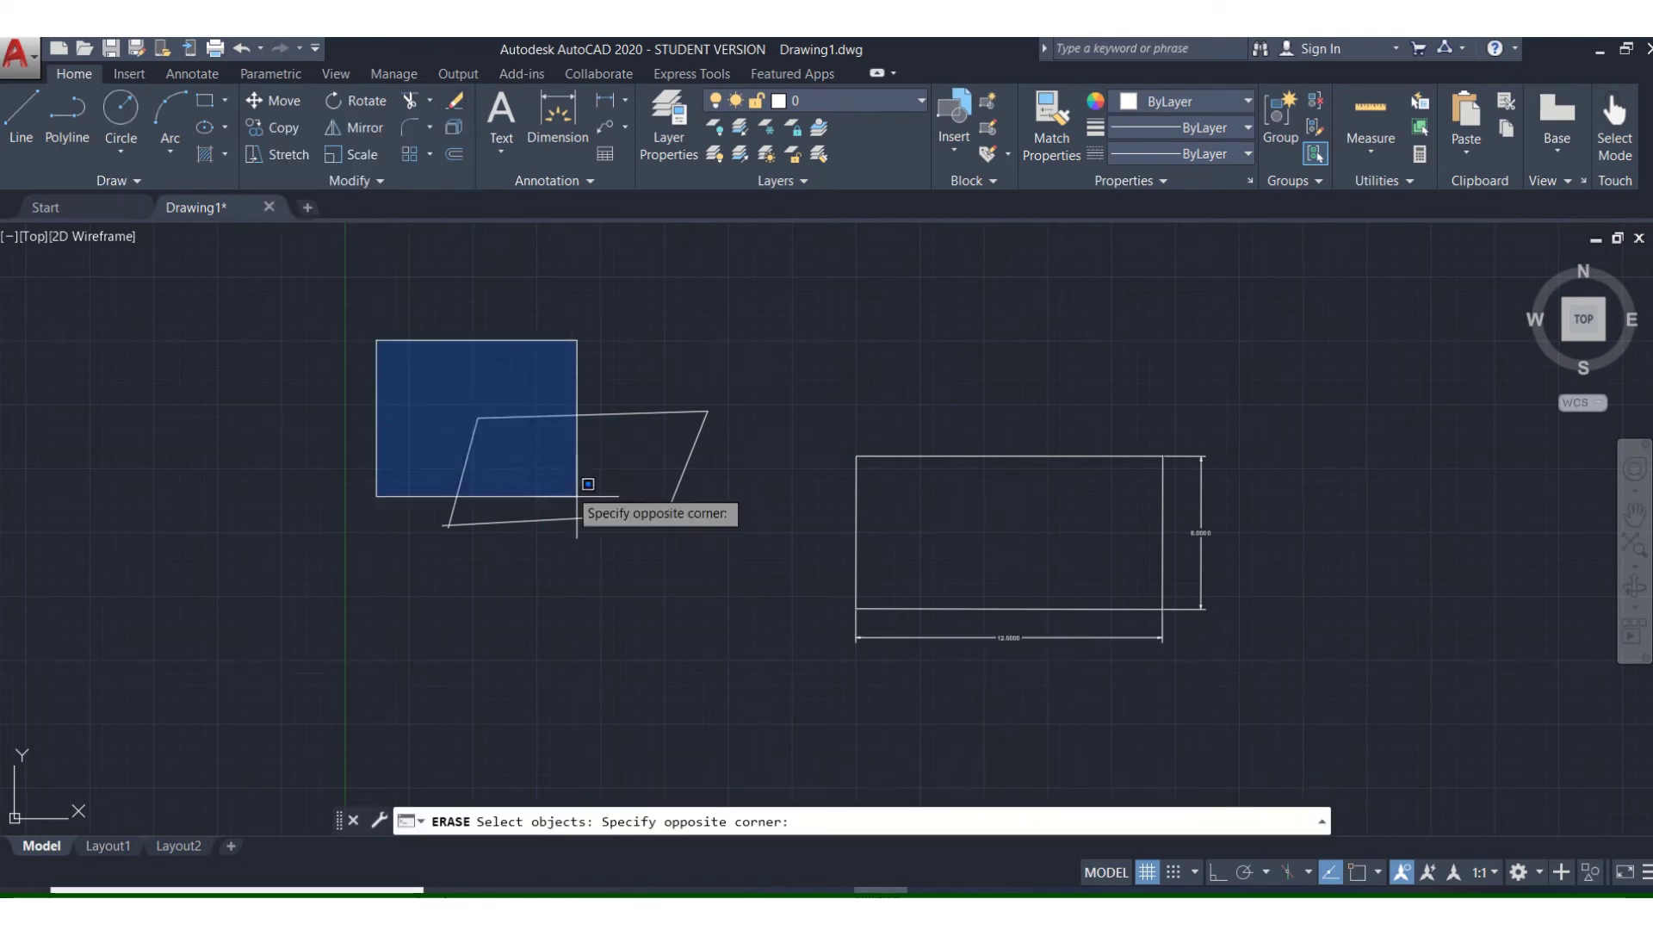
{"action": "left_click", "coordinate": [1268, 679]}
{"action": "key", "text": "Return"}
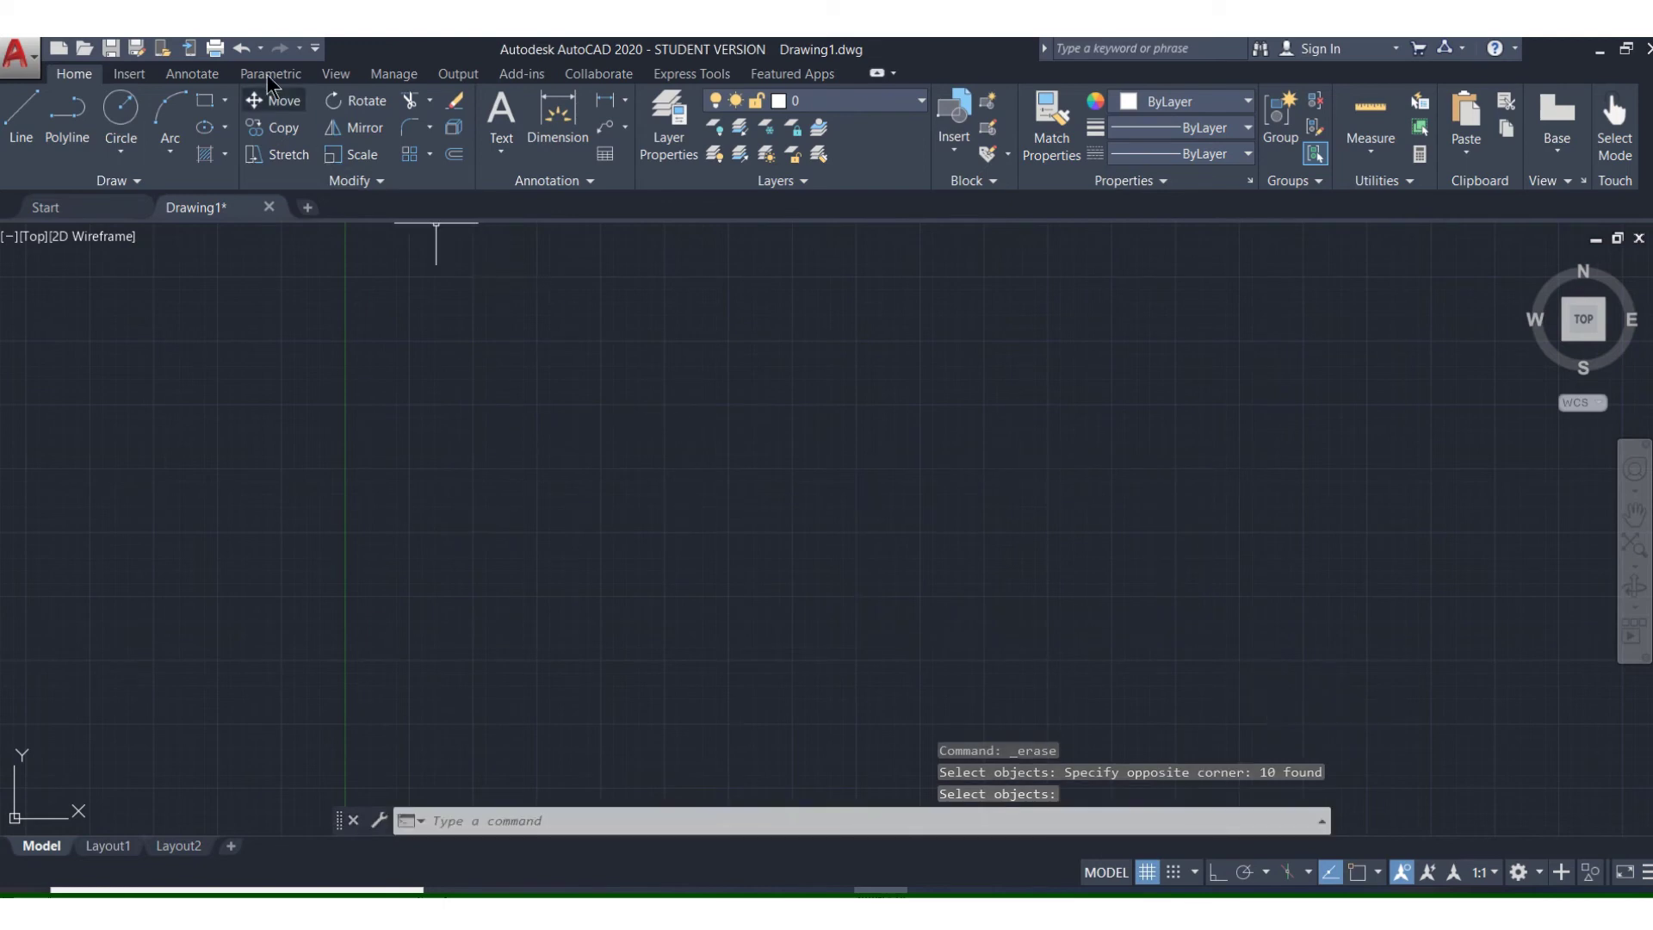
Undo the erasing of the whole drawing and erase only the slanted shape's four lines with a selection window
{"action": "left_click", "coordinate": [237, 50]}
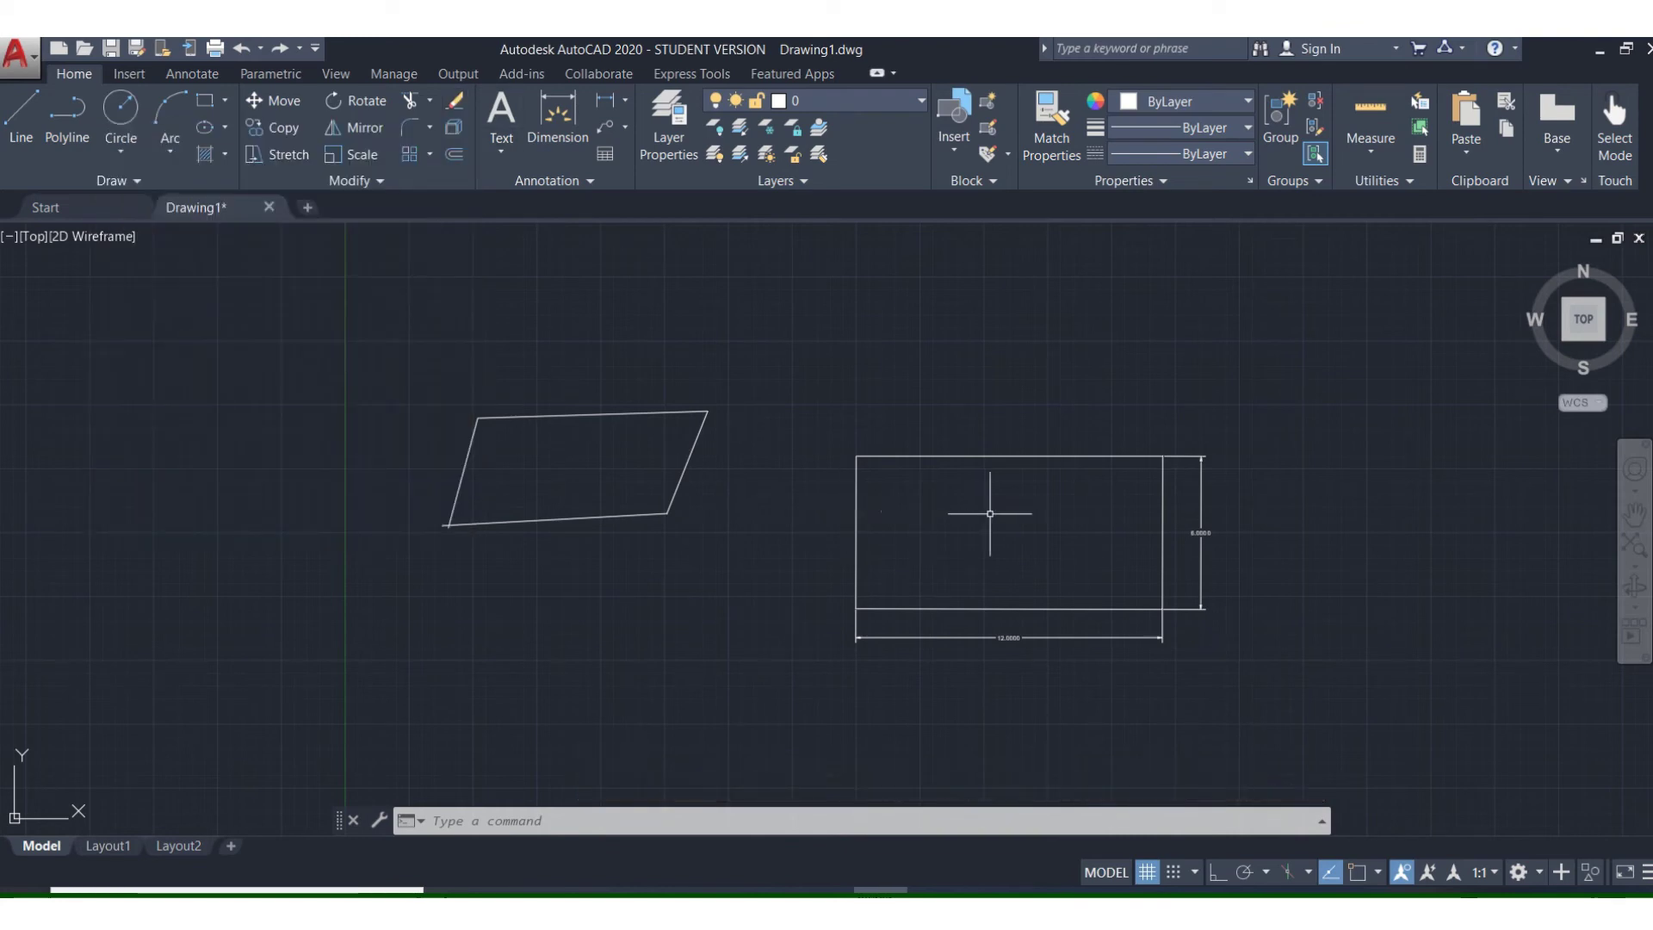
{"action": "middle_click_drag", "start_coordinate": [743, 504], "coordinate": [651, 472]}
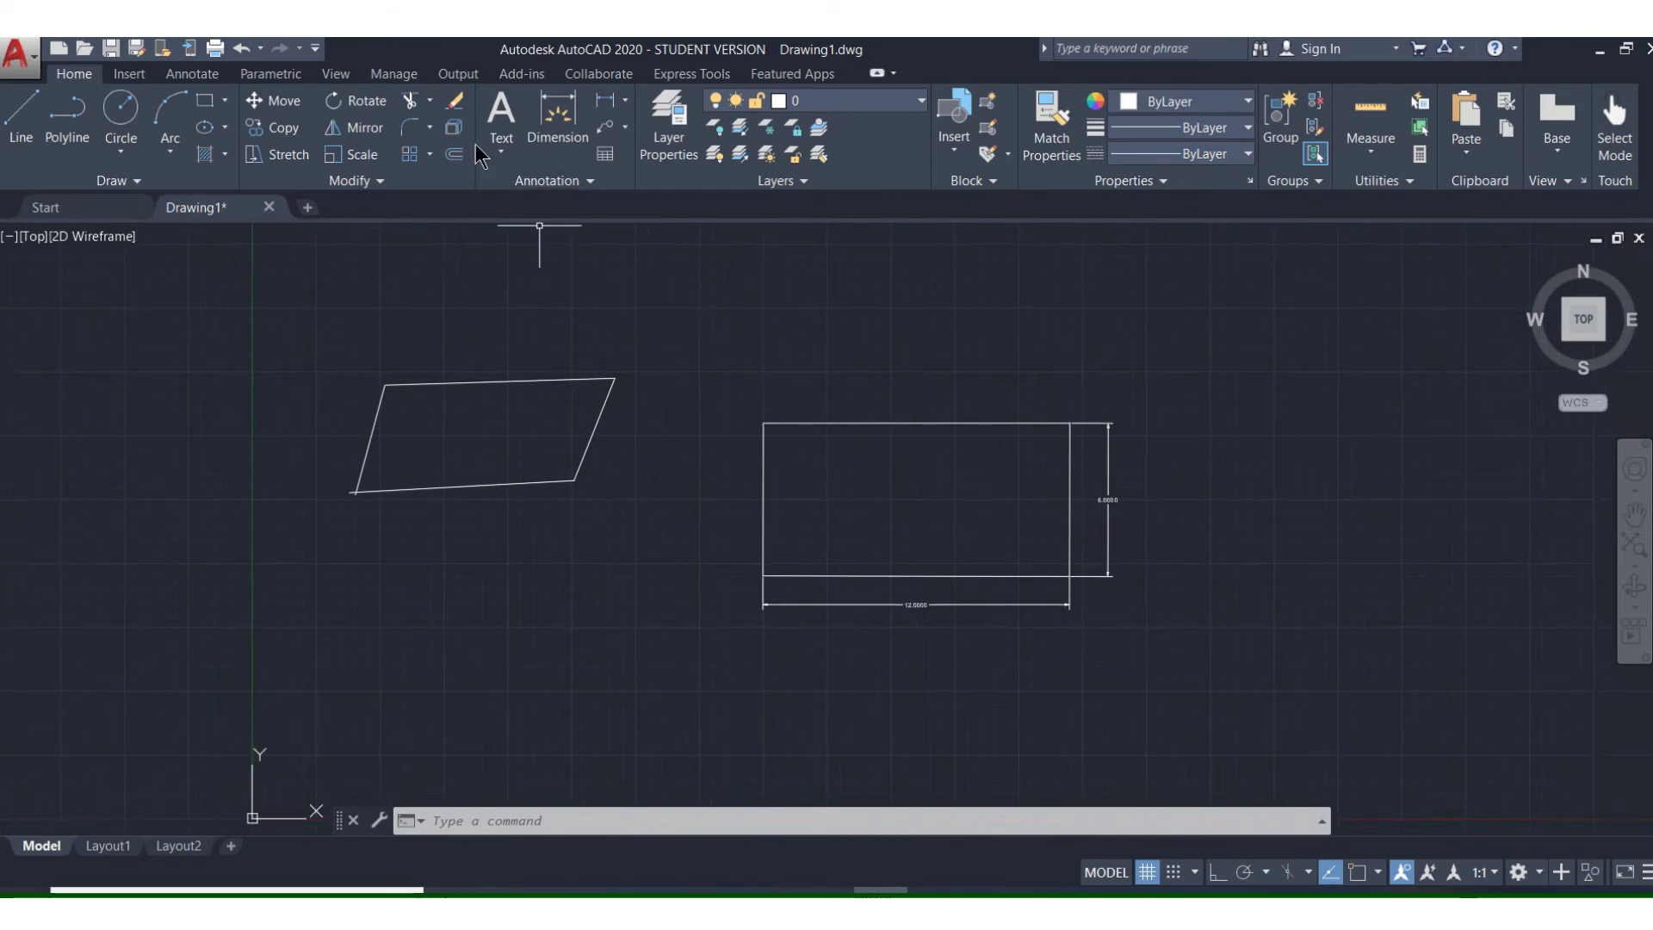
{"action": "left_click", "coordinate": [449, 102]}
{"action": "left_click", "coordinate": [316, 322]}
{"action": "left_click", "coordinate": [645, 580]}
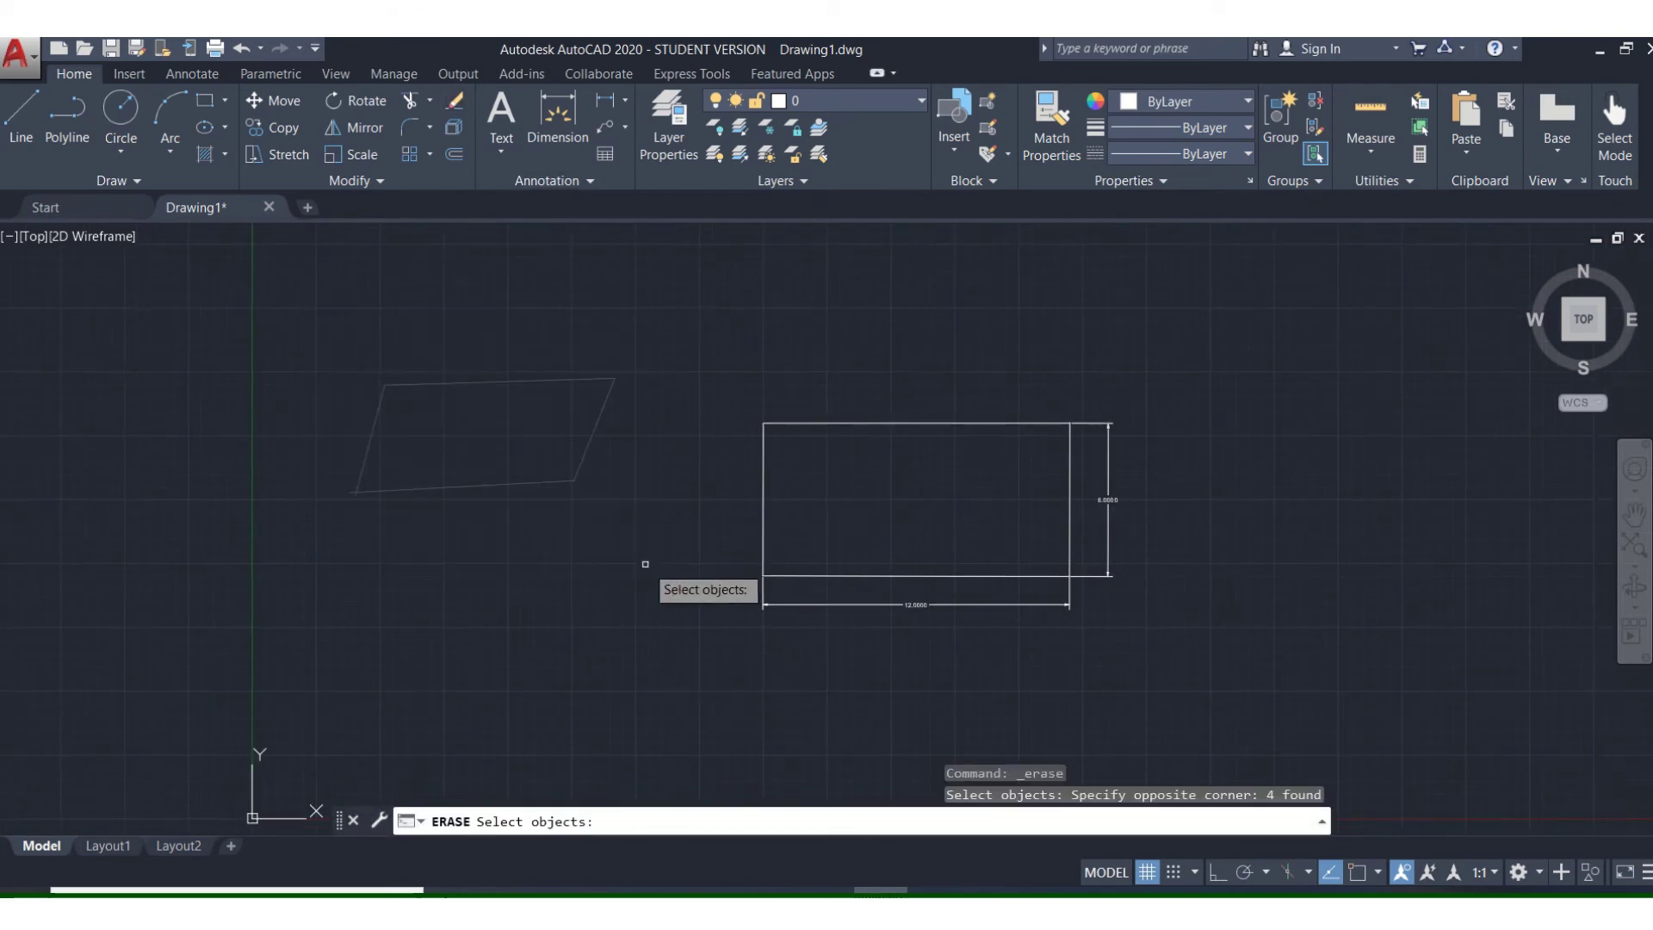
{"action": "key", "text": "Return"}
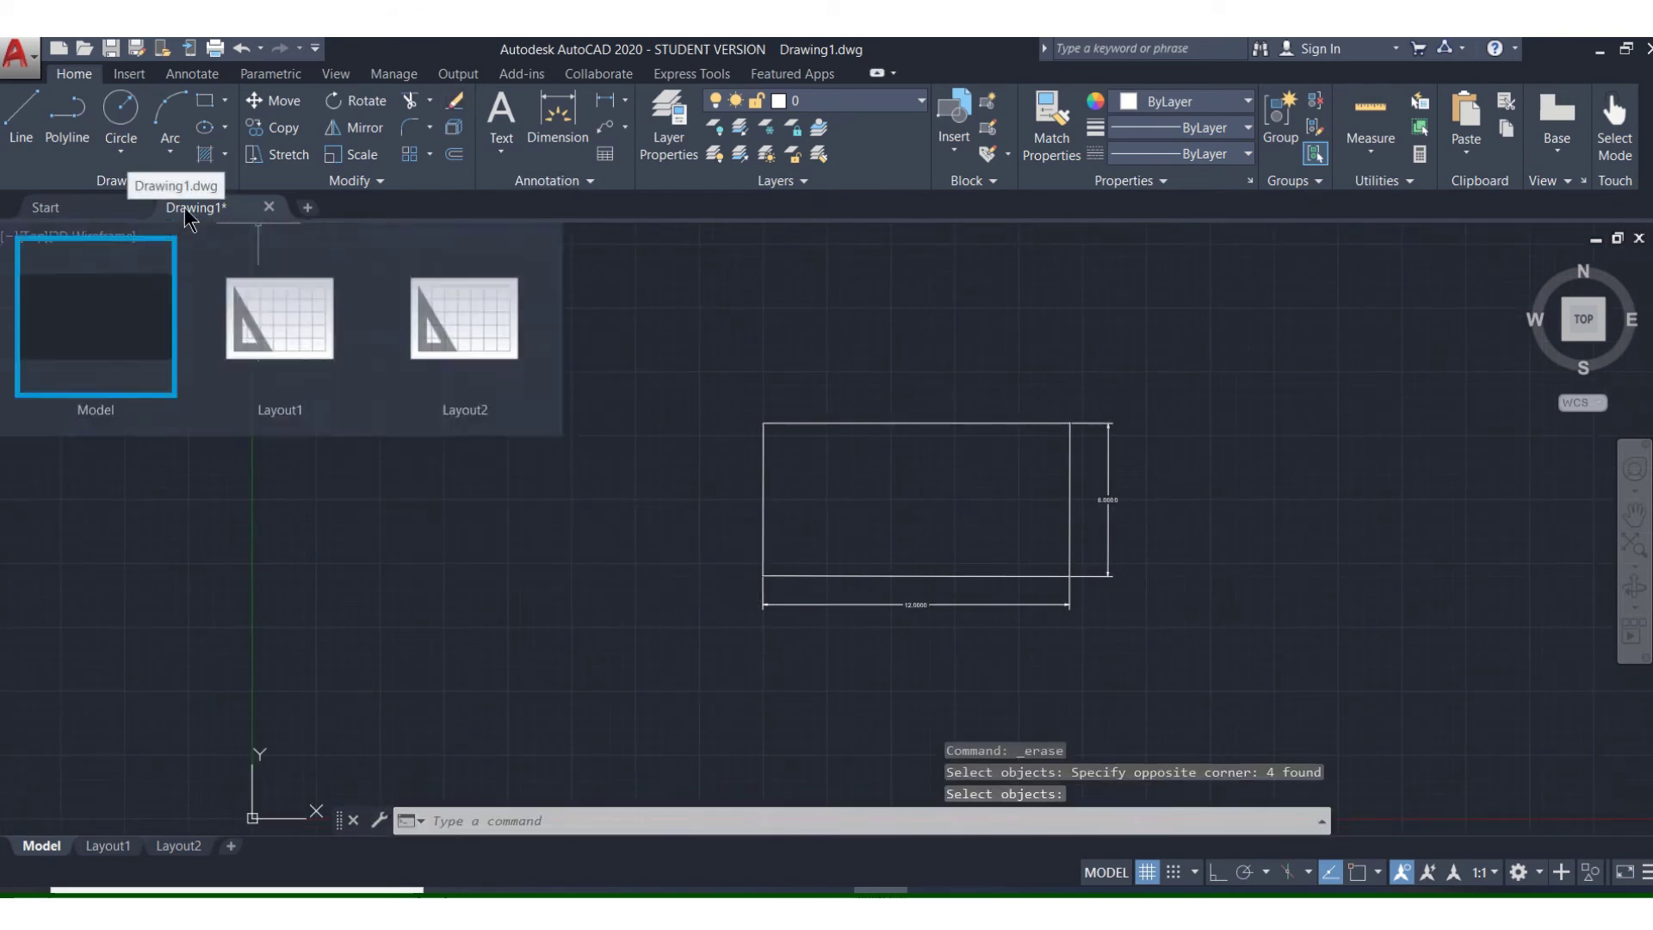
Draw a circle with a radius of 5 in the empty area left of the rectangle
{"action": "left_click", "coordinate": [121, 153]}
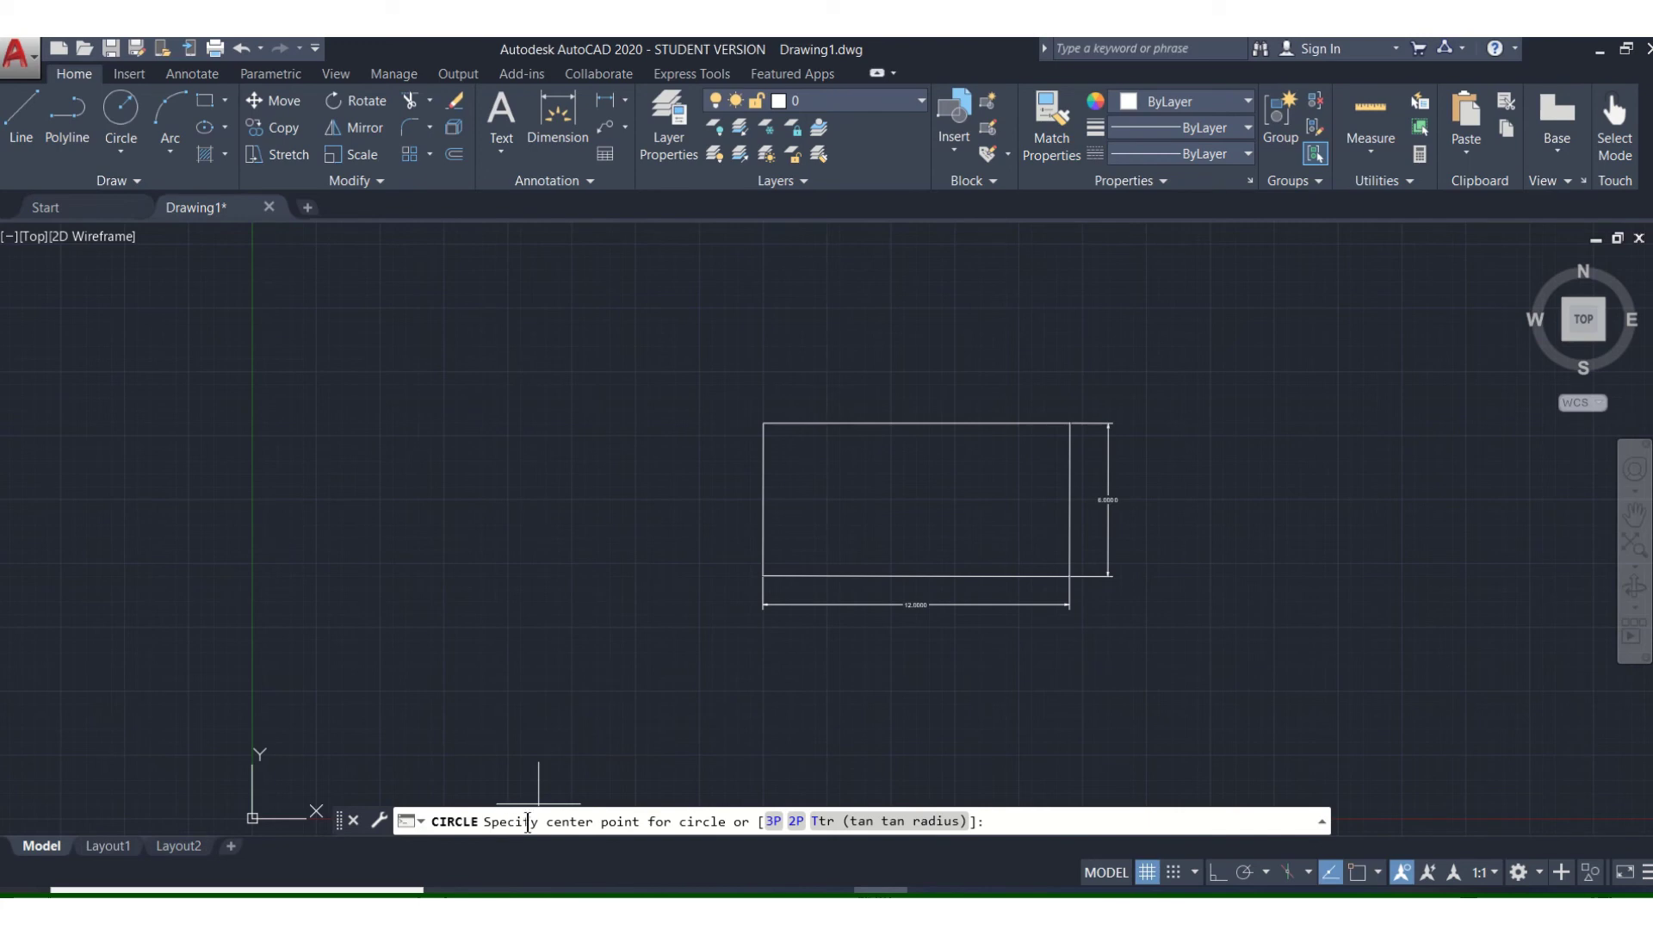
{"action": "left_click", "coordinate": [405, 470]}
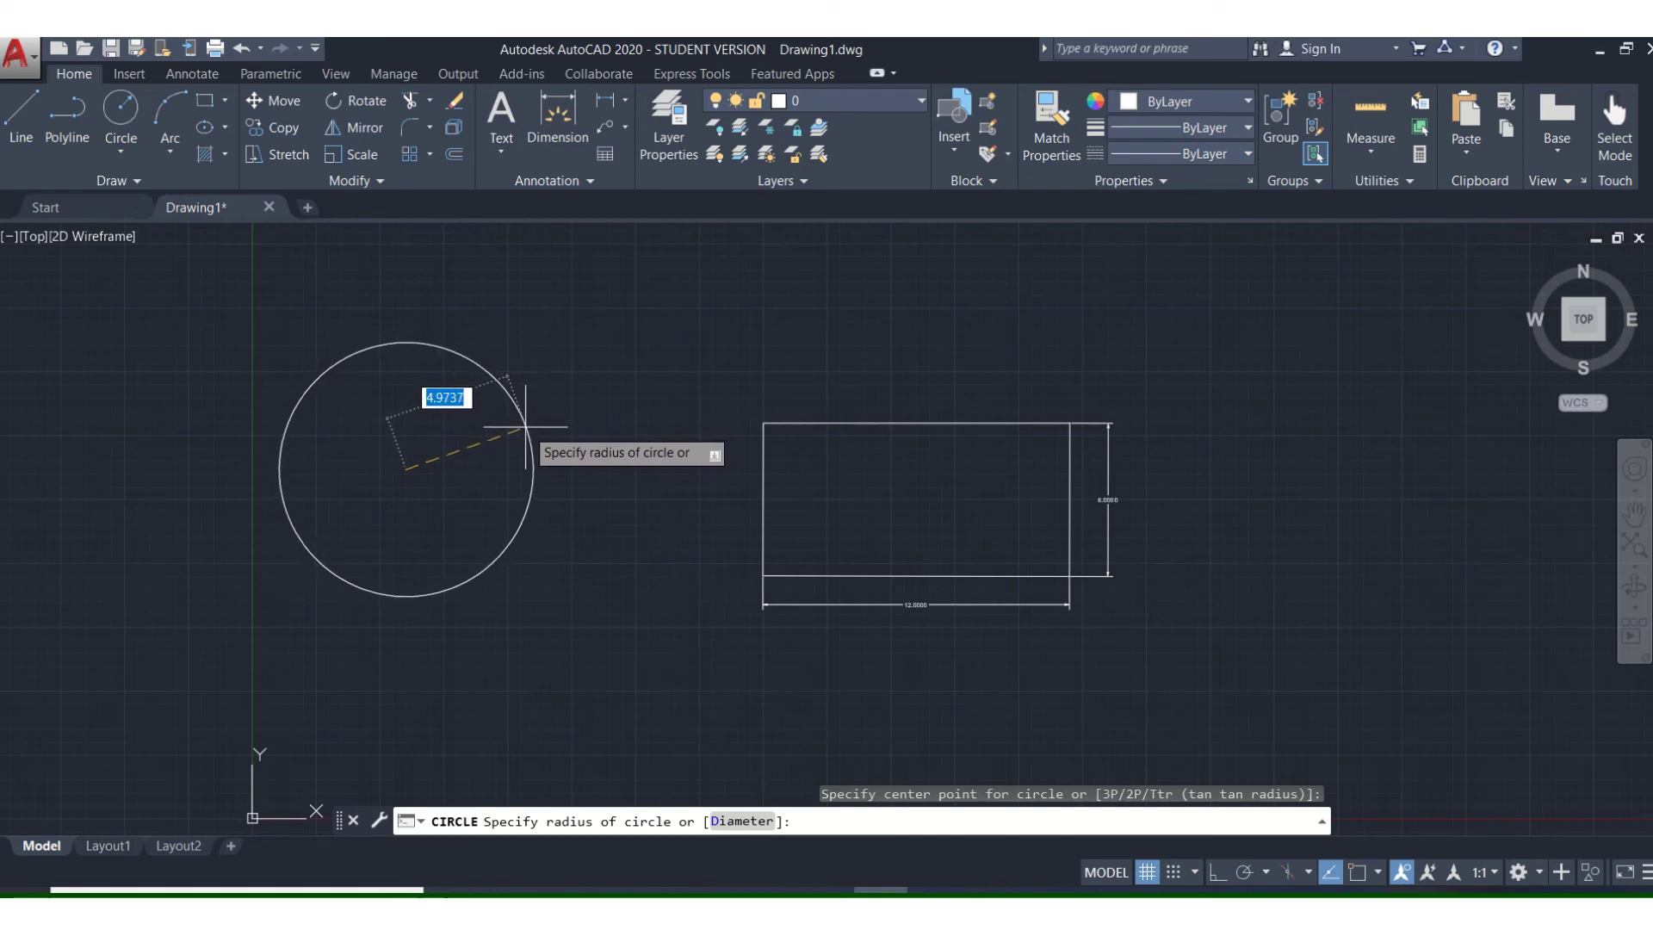
{"action": "type", "text": "5"}
{"action": "key", "text": "Return"}
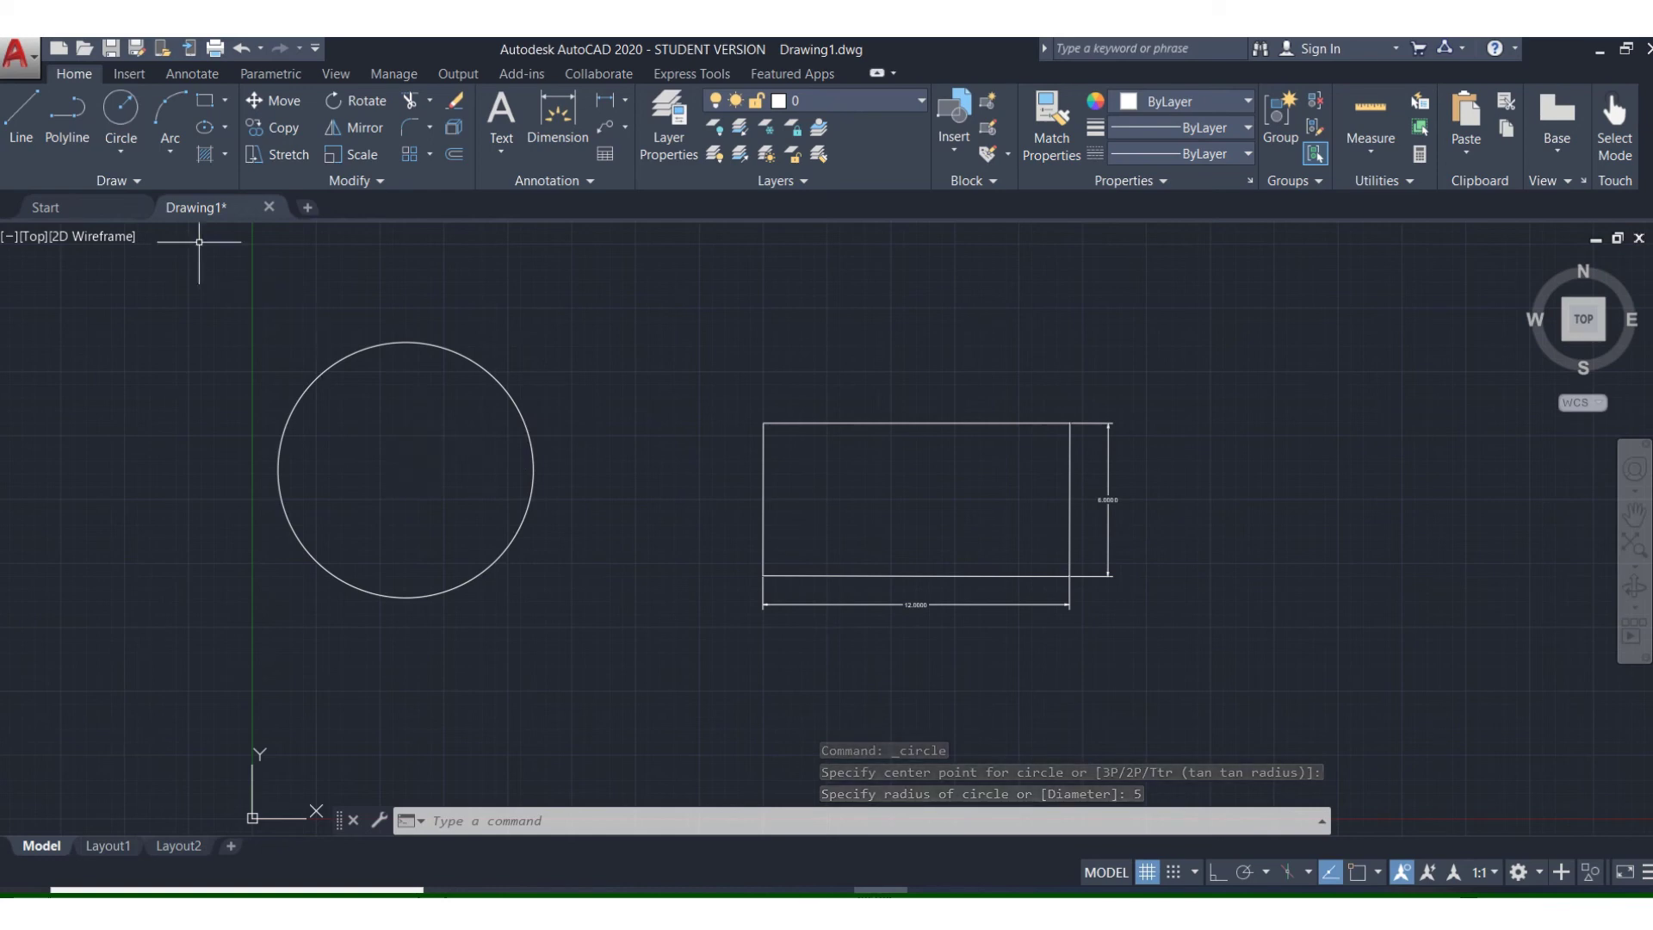
Draw a circle by center and diameter to the right of the rectangle, with a diameter of 5
{"action": "left_click", "coordinate": [135, 157]}
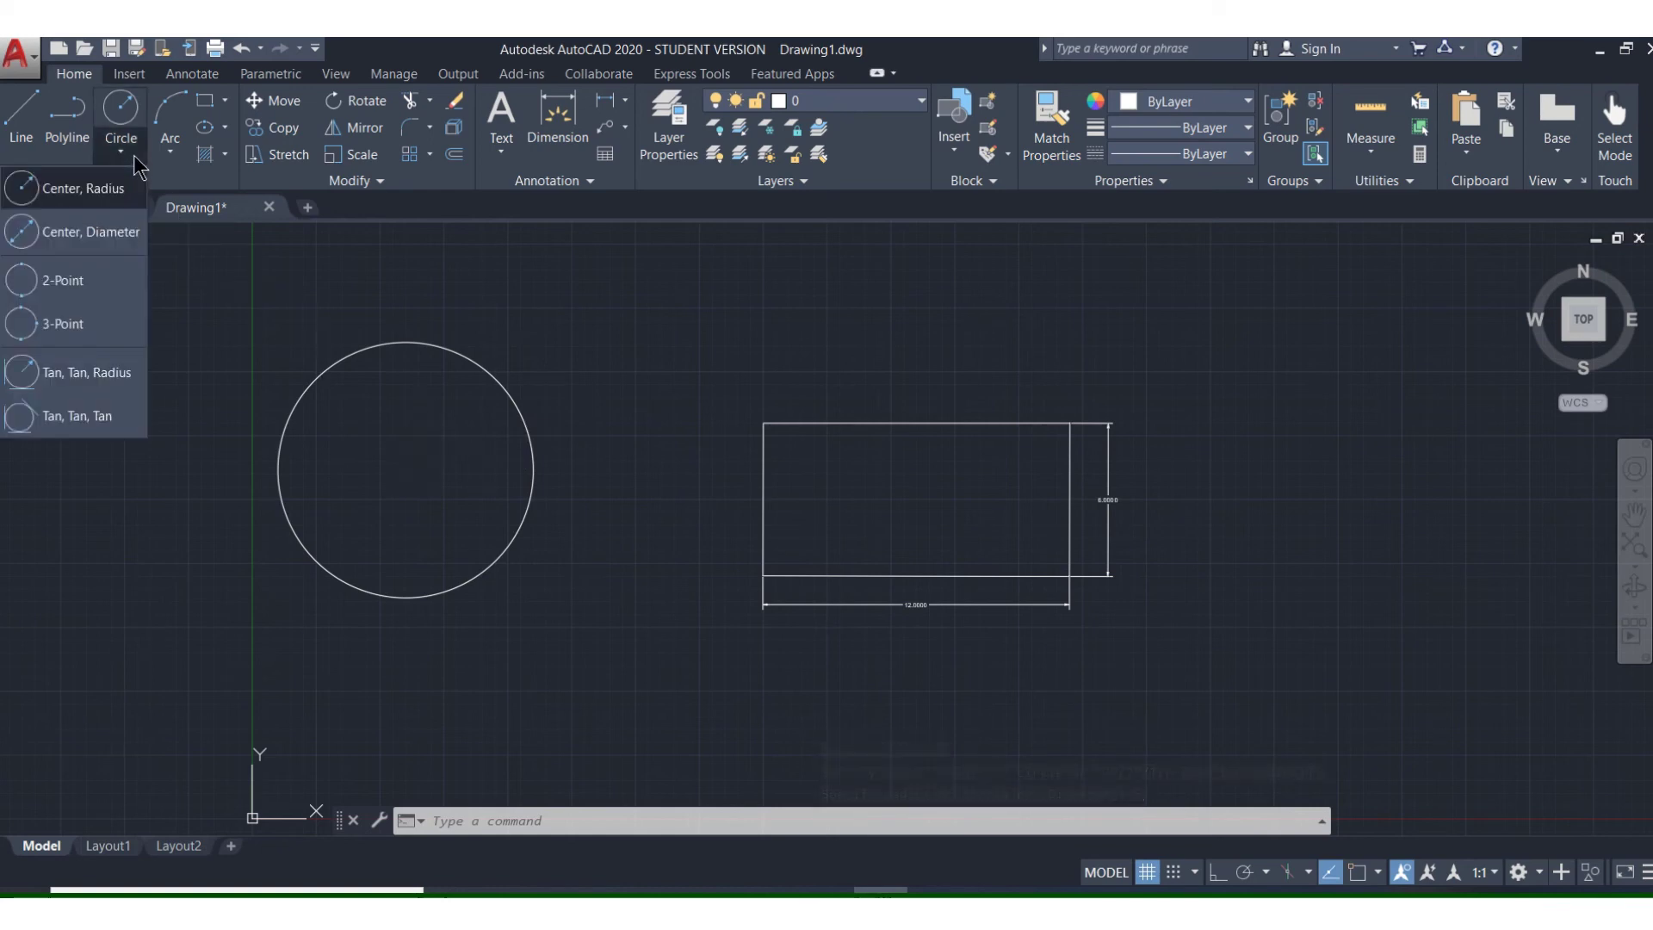
{"action": "left_click", "coordinate": [81, 231]}
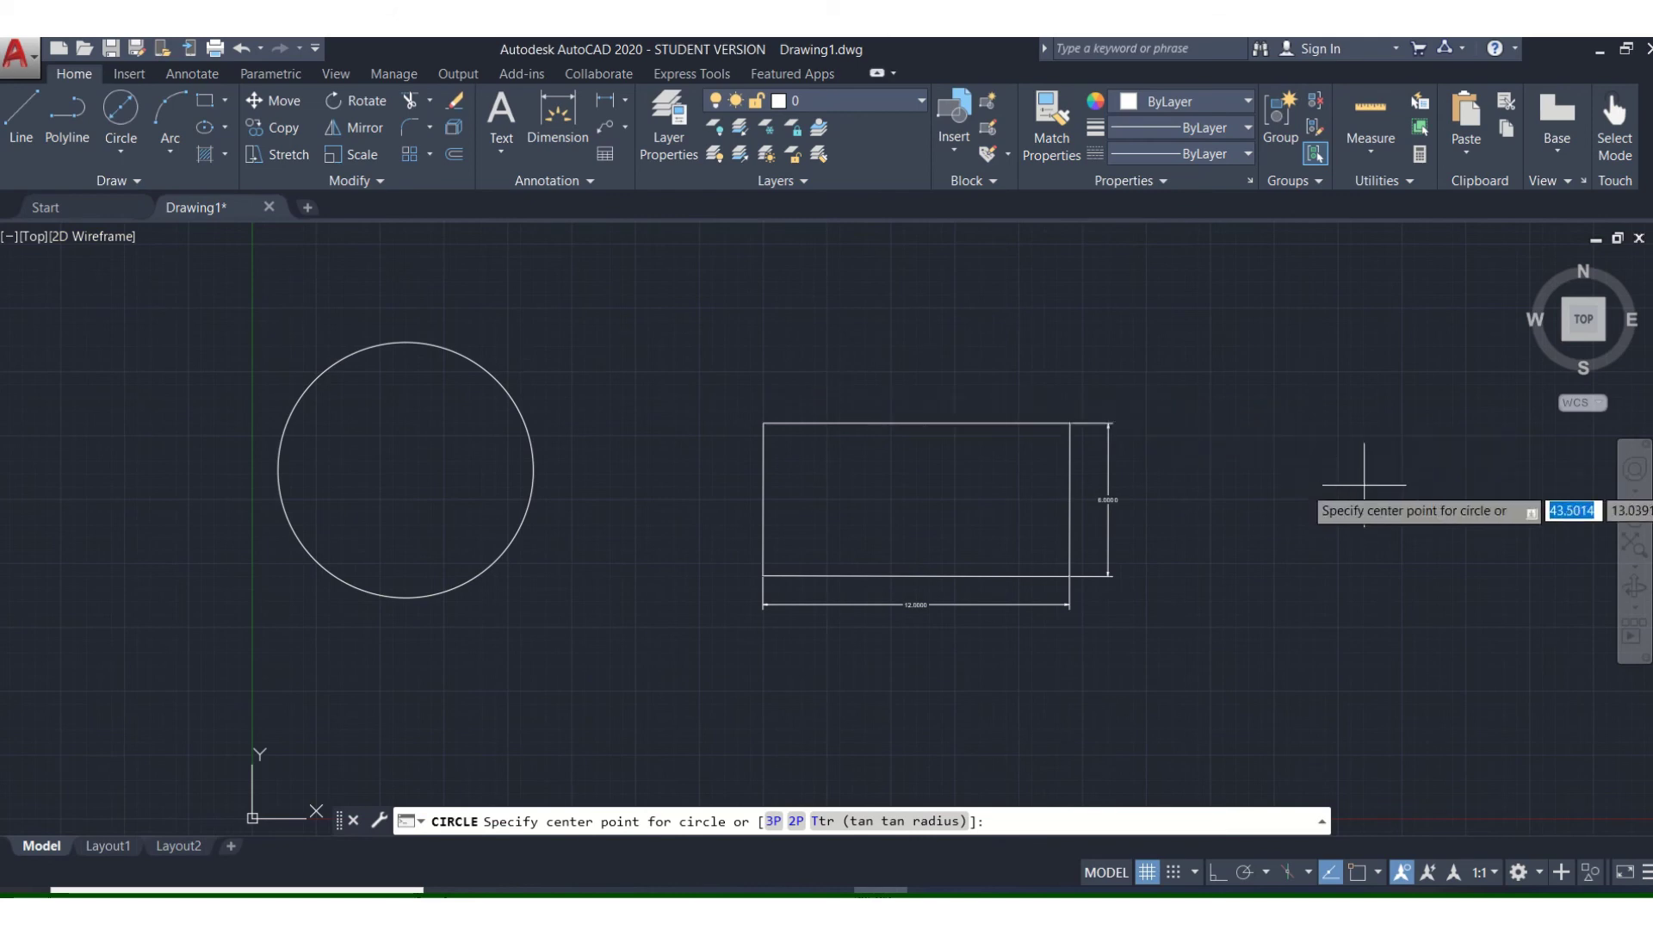
{"action": "left_click", "coordinate": [1321, 487]}
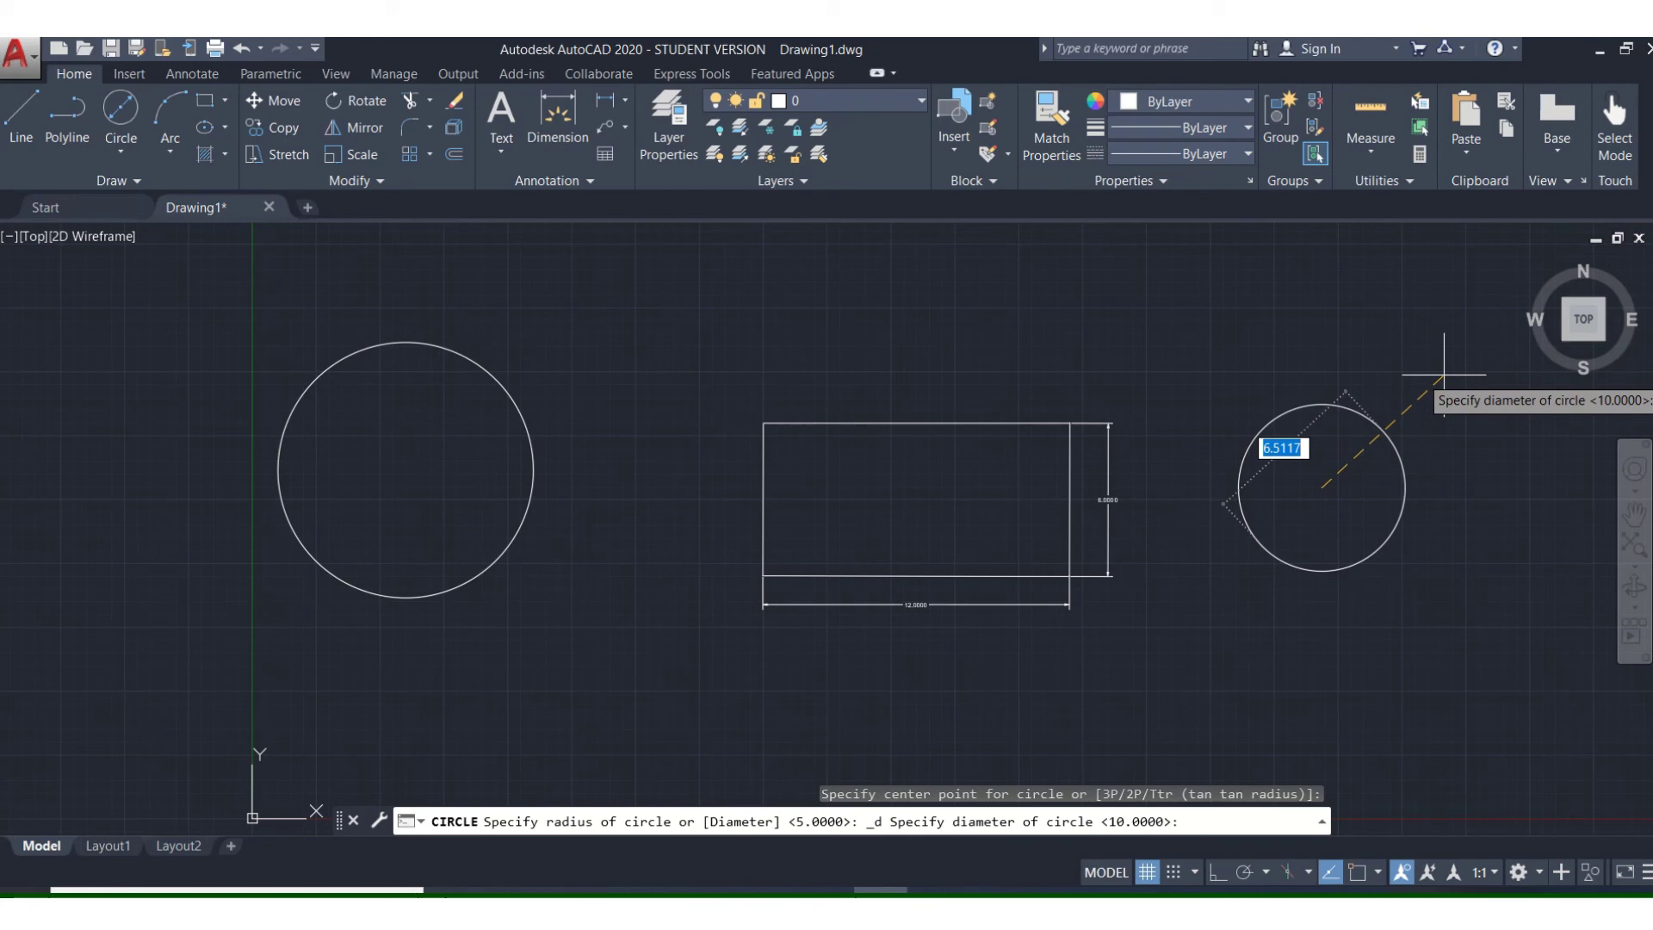
{"action": "type", "text": "5"}
{"action": "key", "text": "Return"}
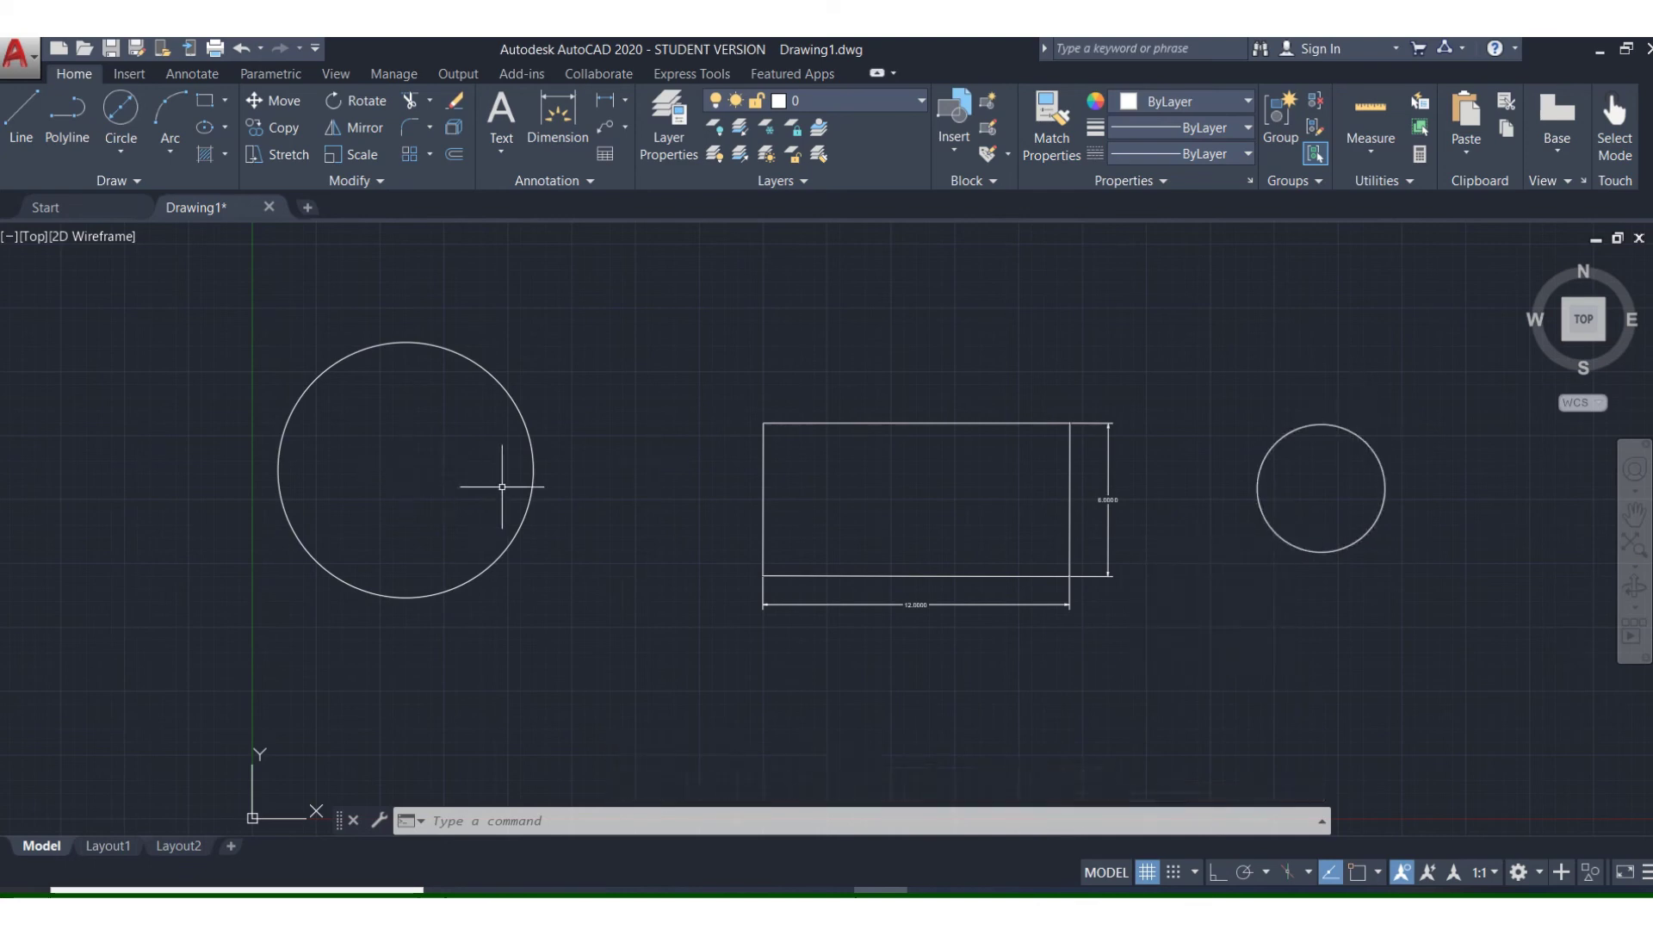
Erase the large circle left of the rectangle
{"action": "left_click", "coordinate": [122, 157]}
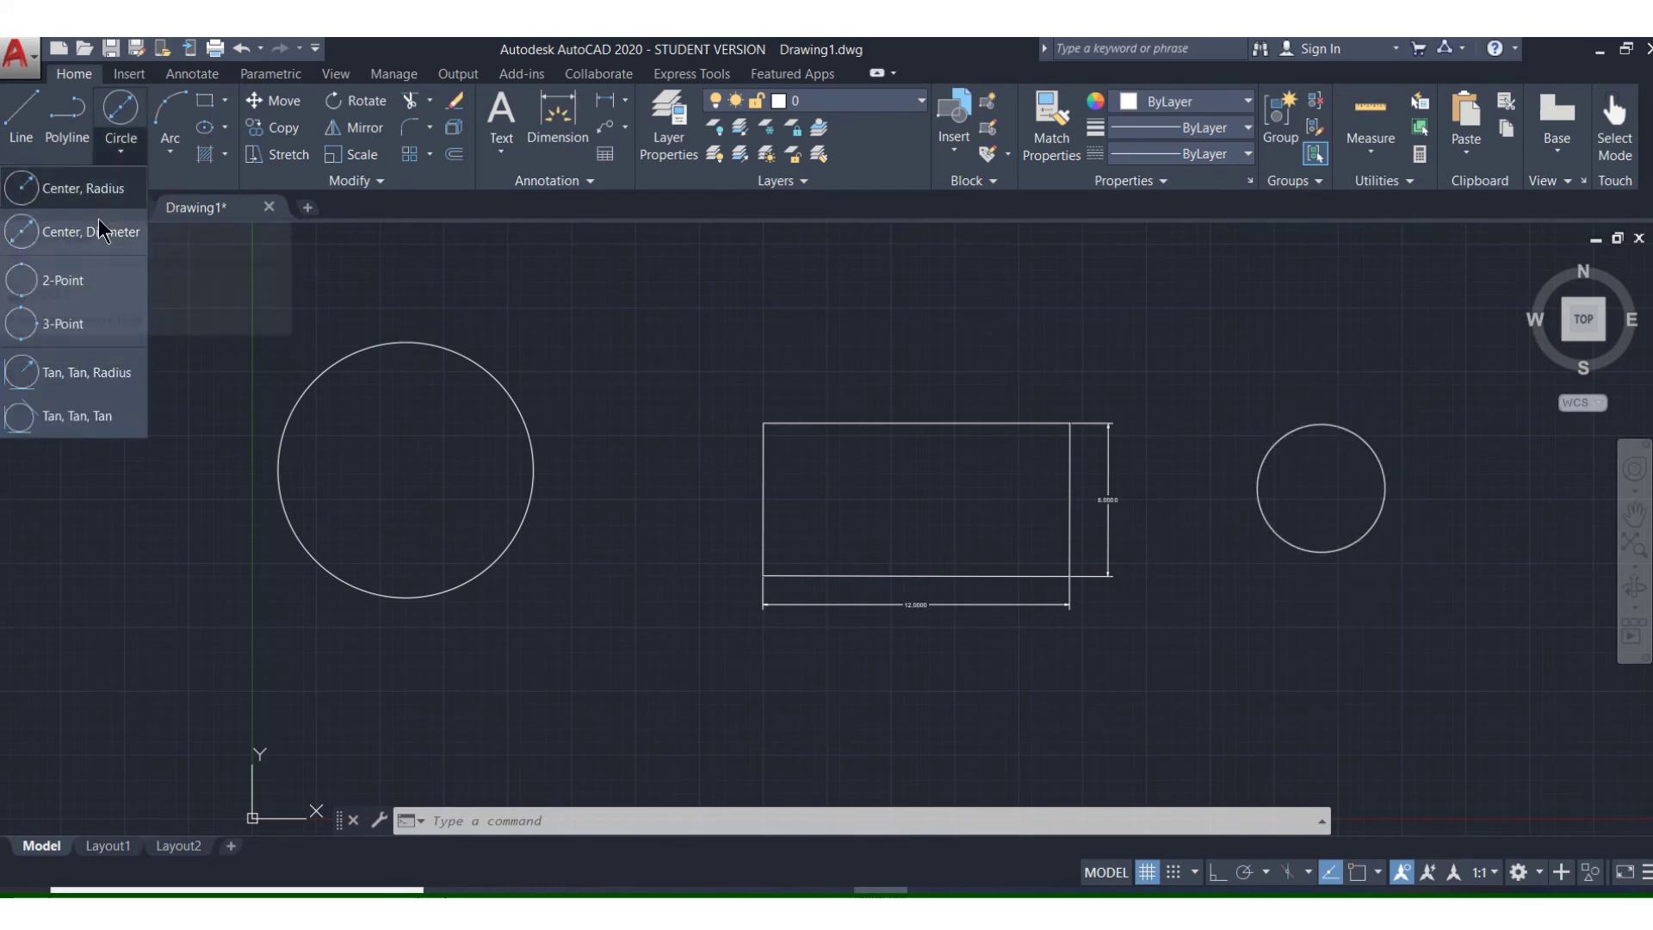
{"action": "left_click", "coordinate": [80, 238]}
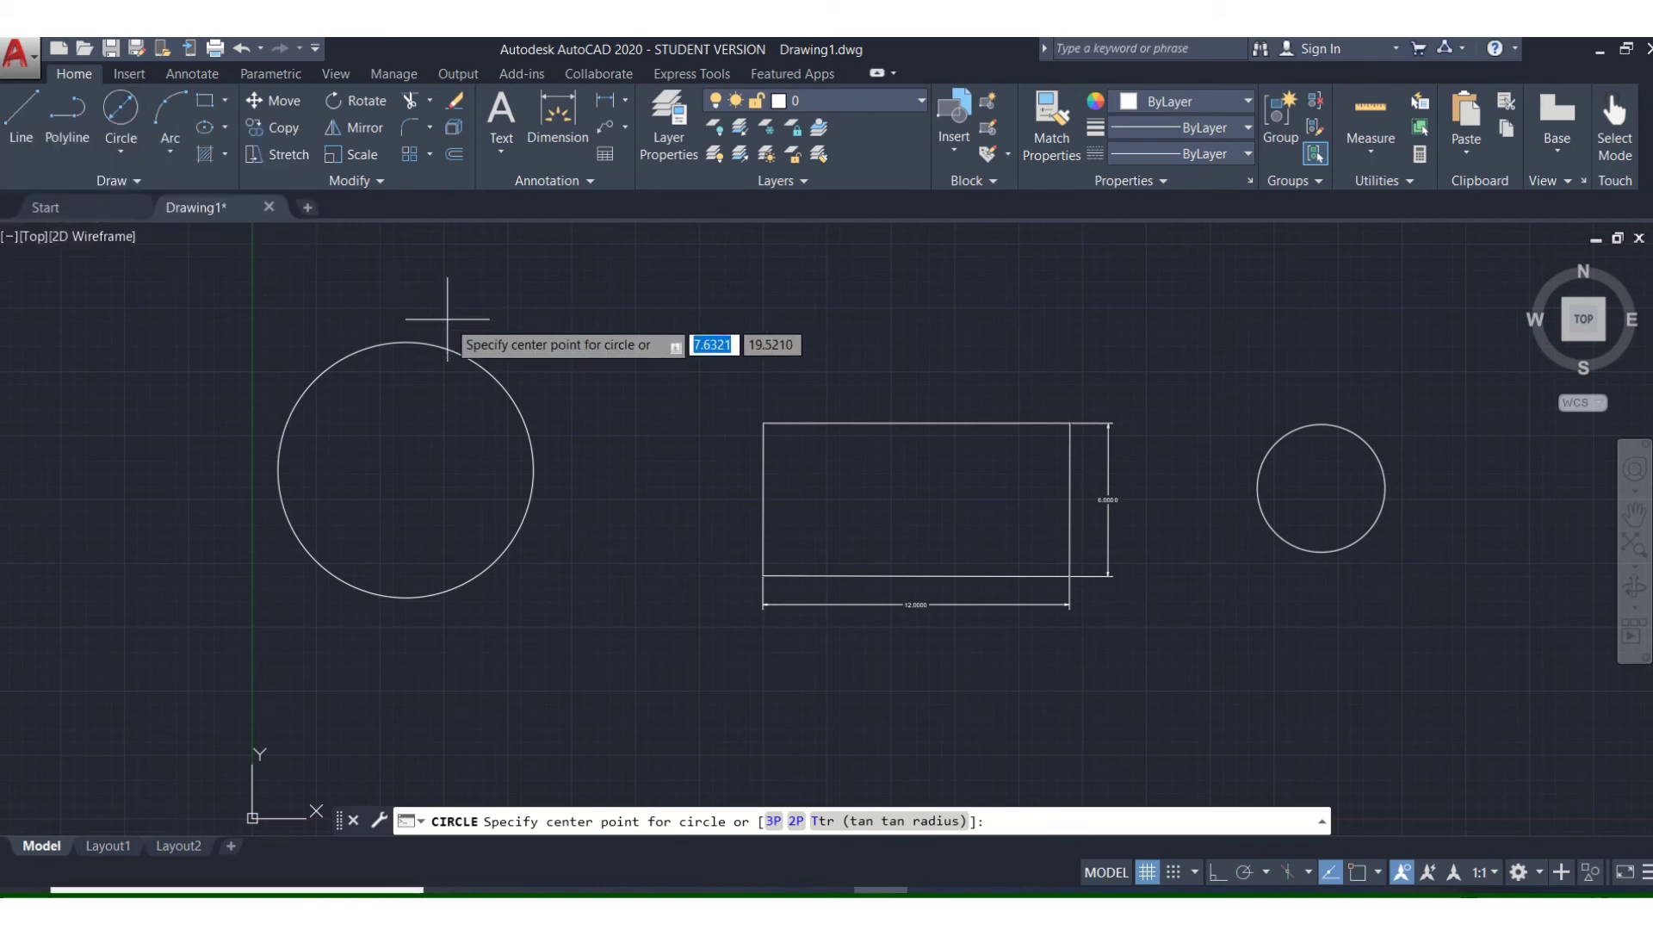
{"action": "left_click", "coordinate": [457, 98]}
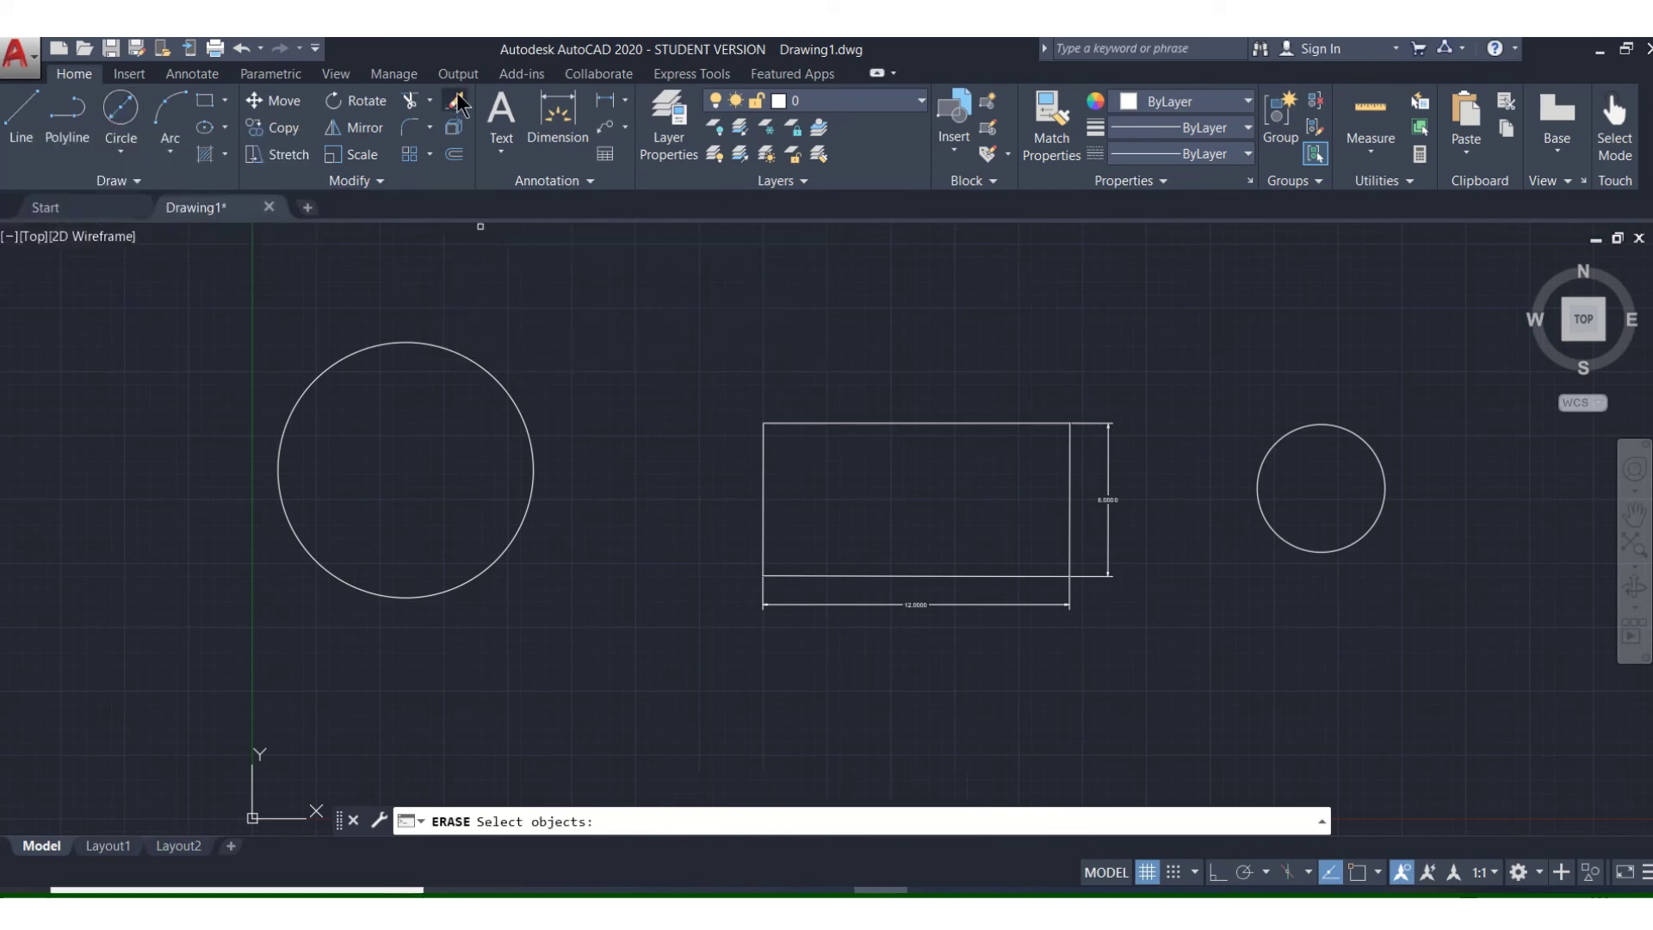
{"action": "left_click", "coordinate": [450, 349]}
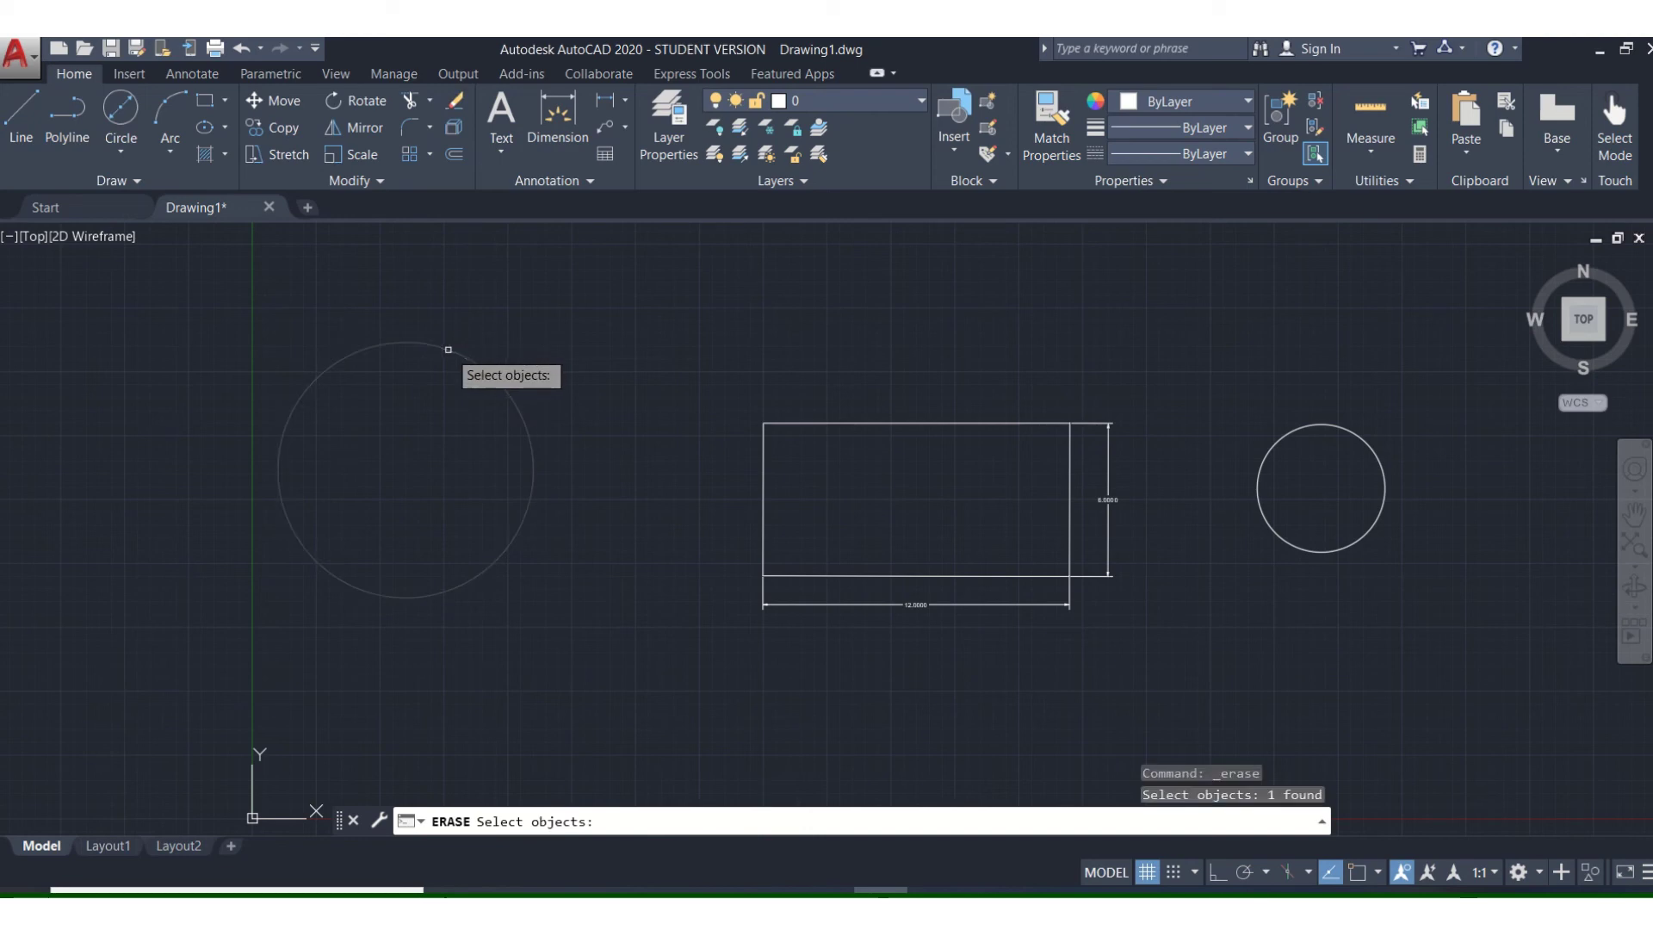
{"action": "key", "text": "Return"}
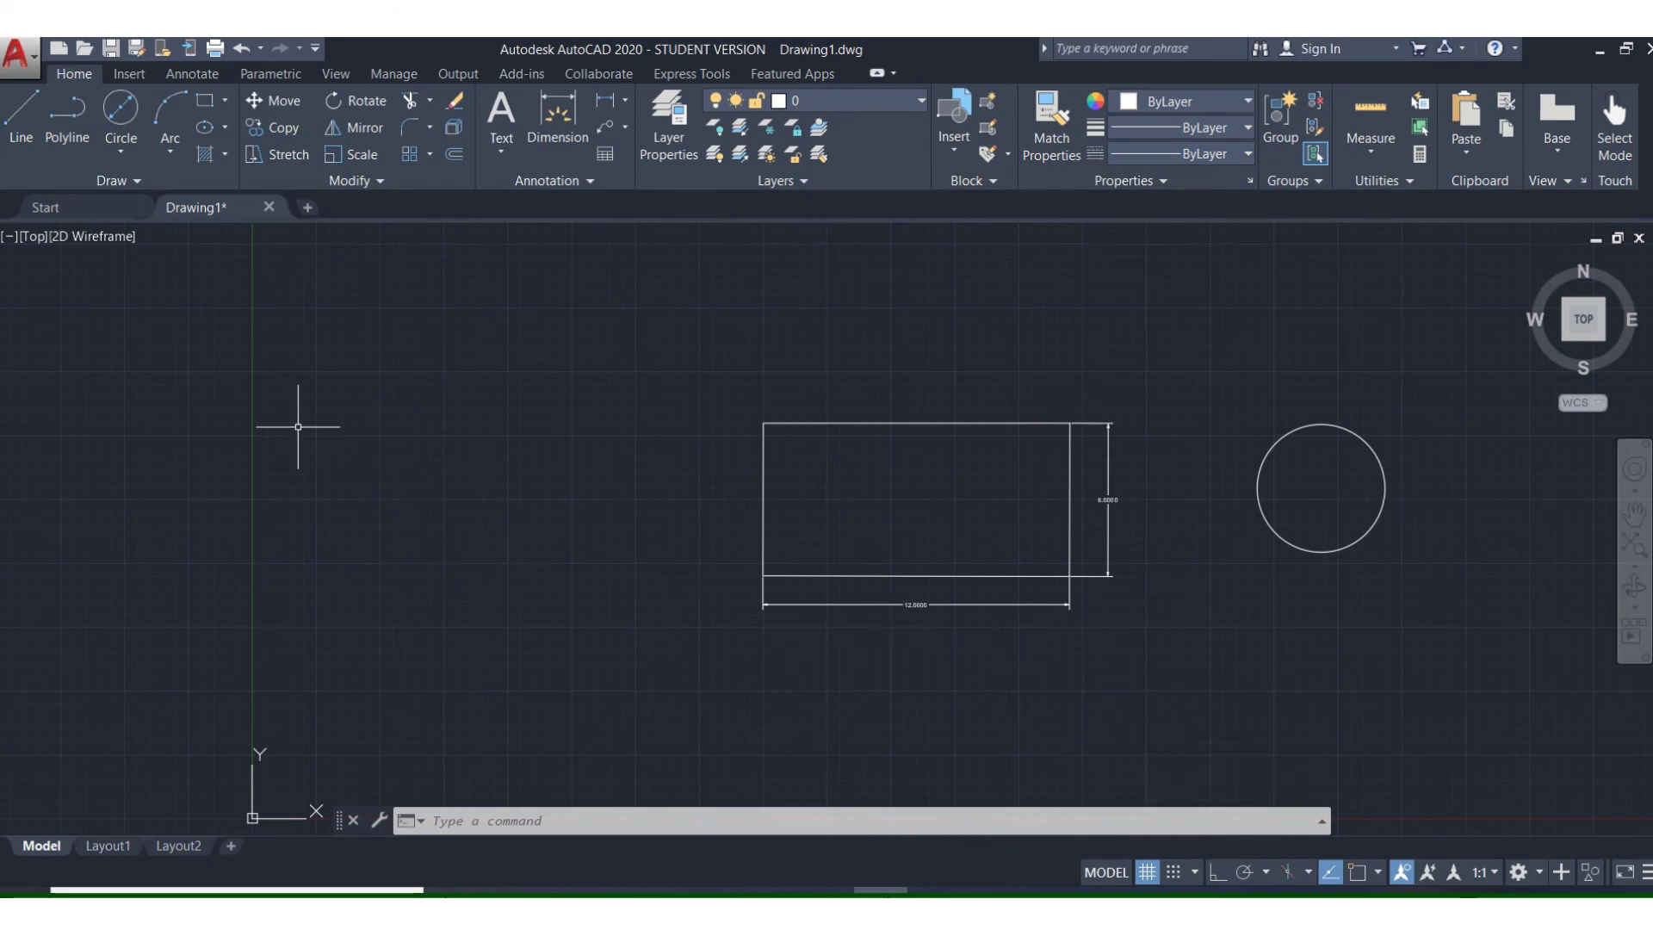
Save the drawing under the file name "Practice dwg" in the MET 131 Fall 2020 folder on the Desktop
{"action": "left_click", "coordinate": [34, 70]}
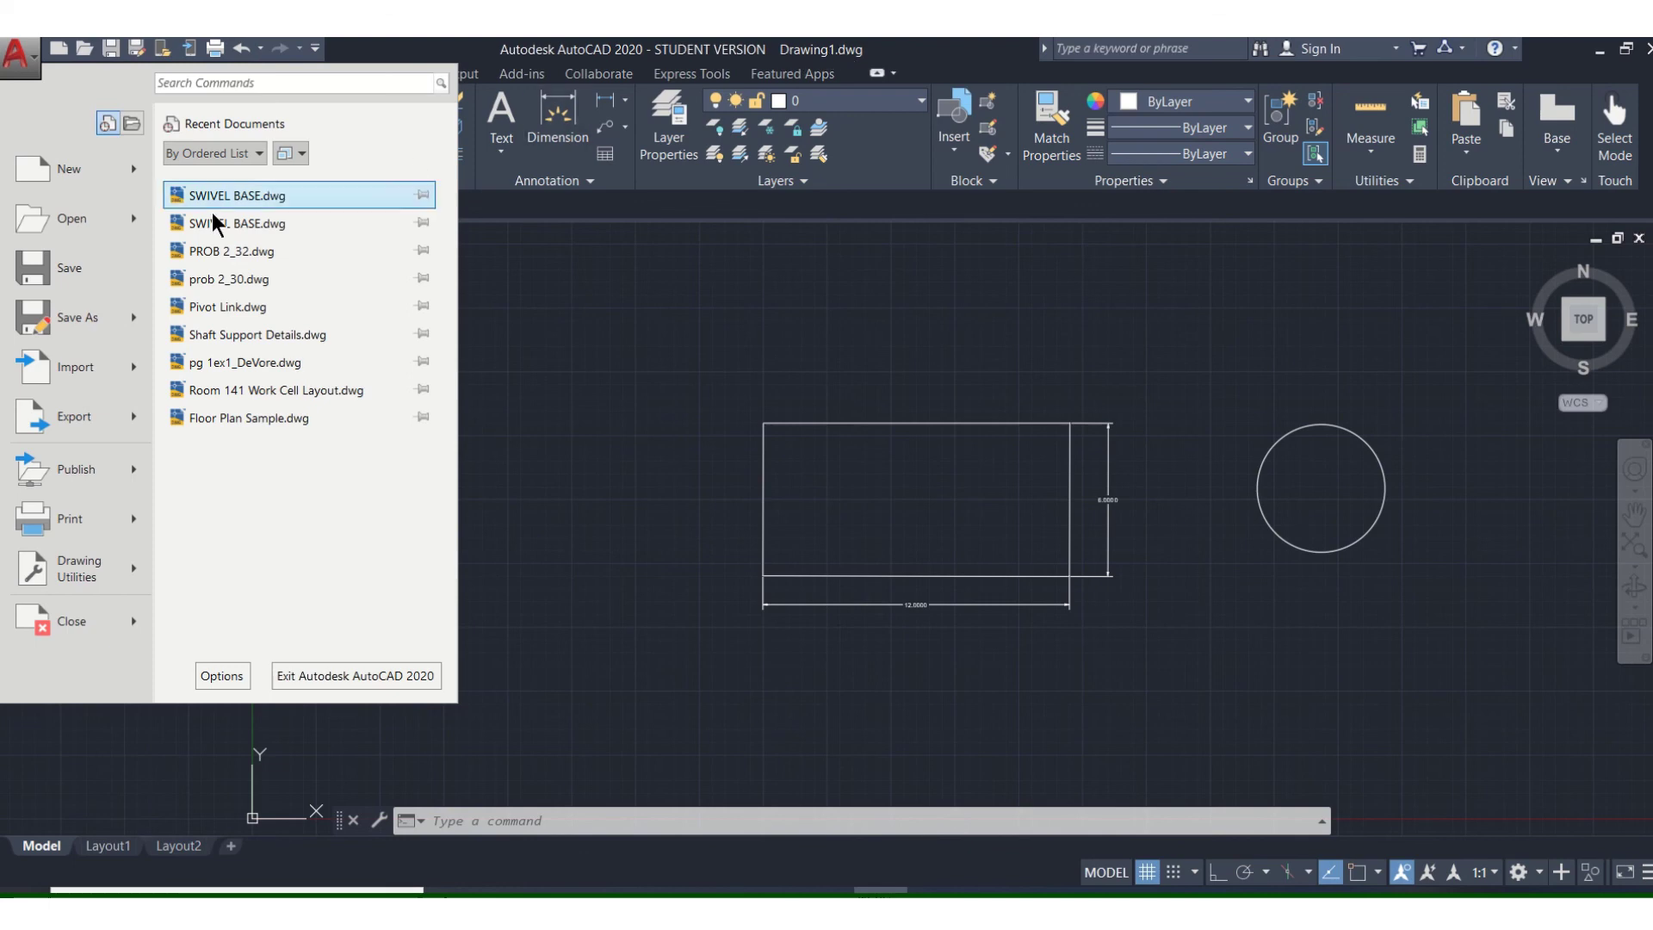
{"action": "mouse_move", "coordinate": [74, 318]}
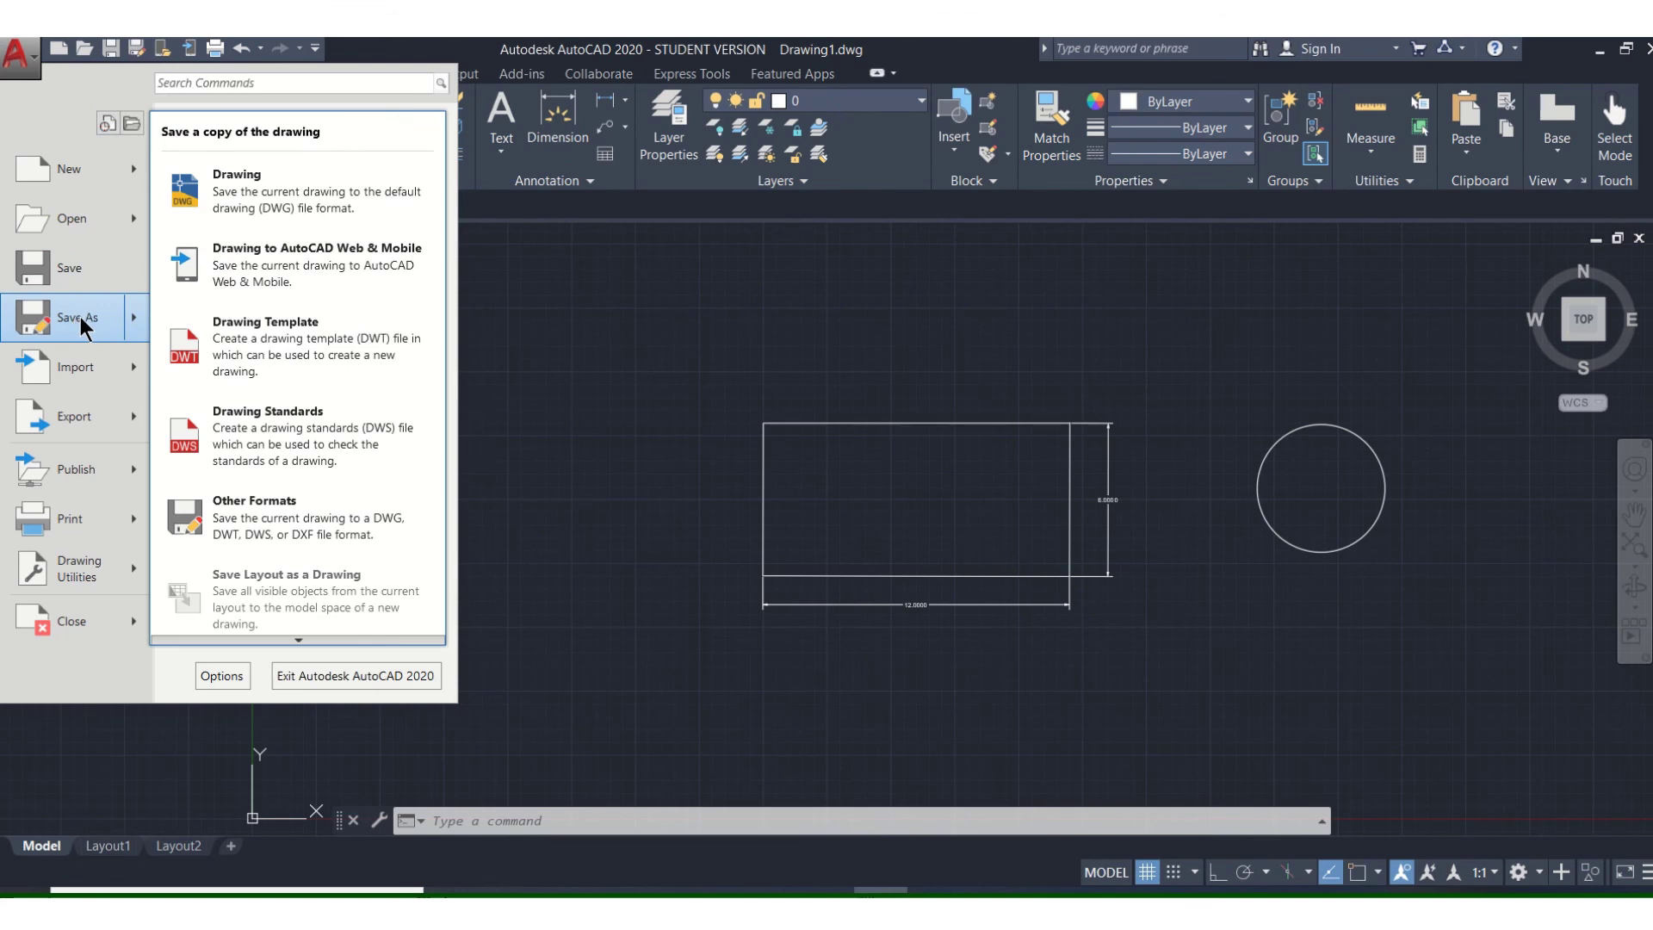
{"action": "left_click", "coordinate": [80, 316]}
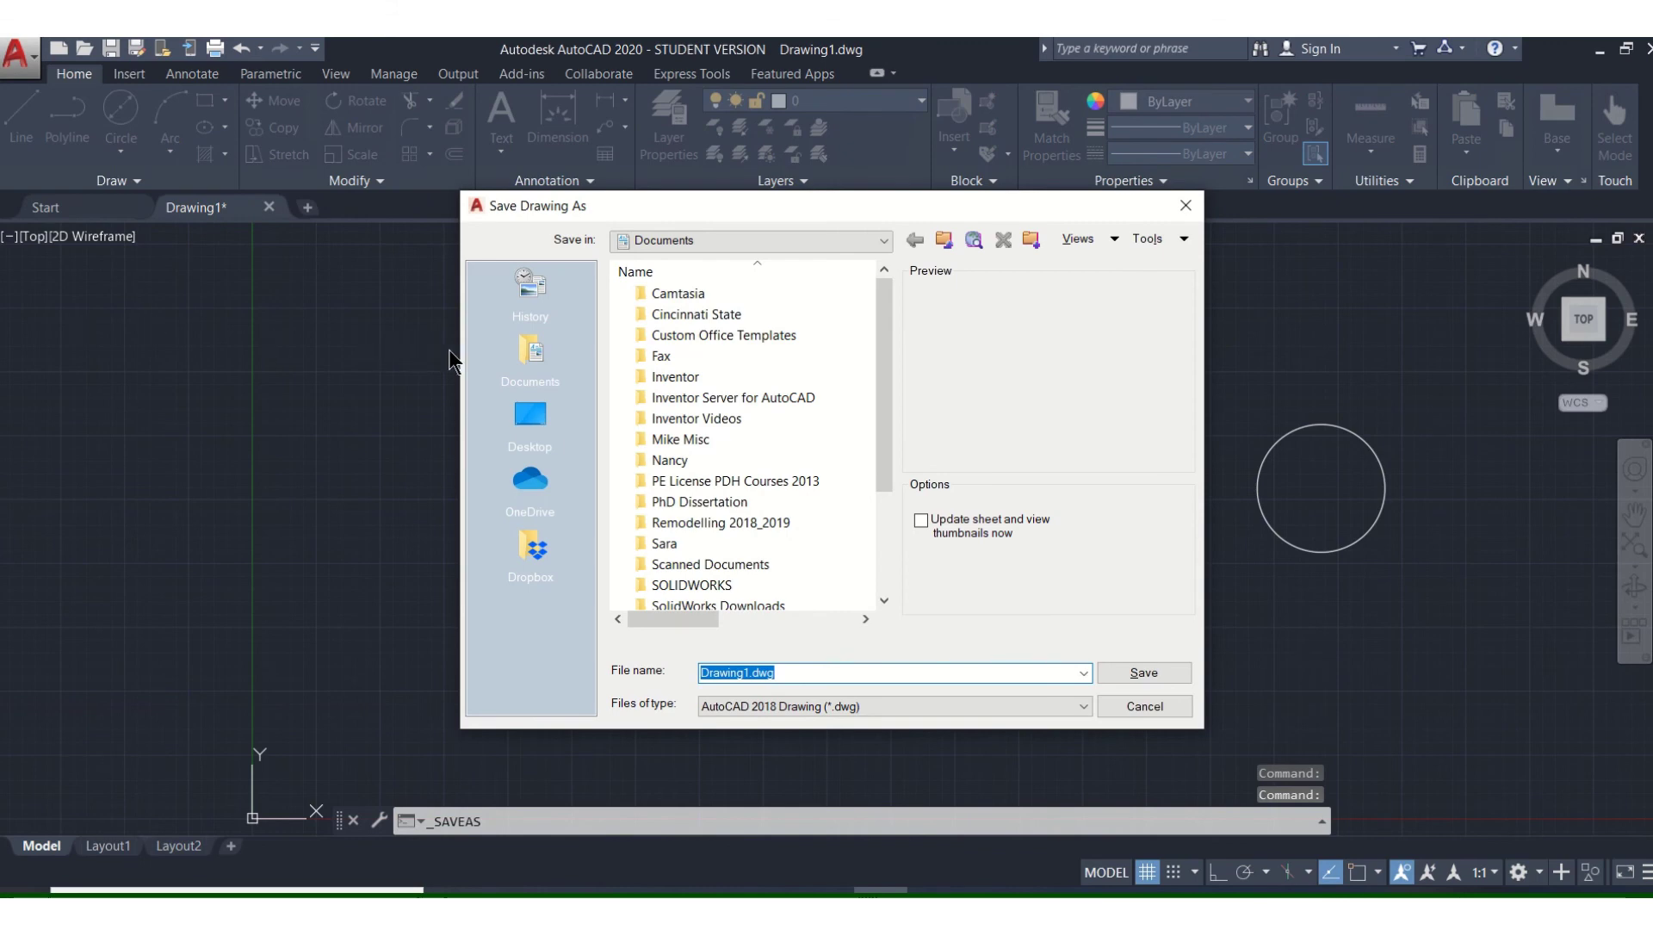
{"action": "left_click", "coordinate": [529, 412]}
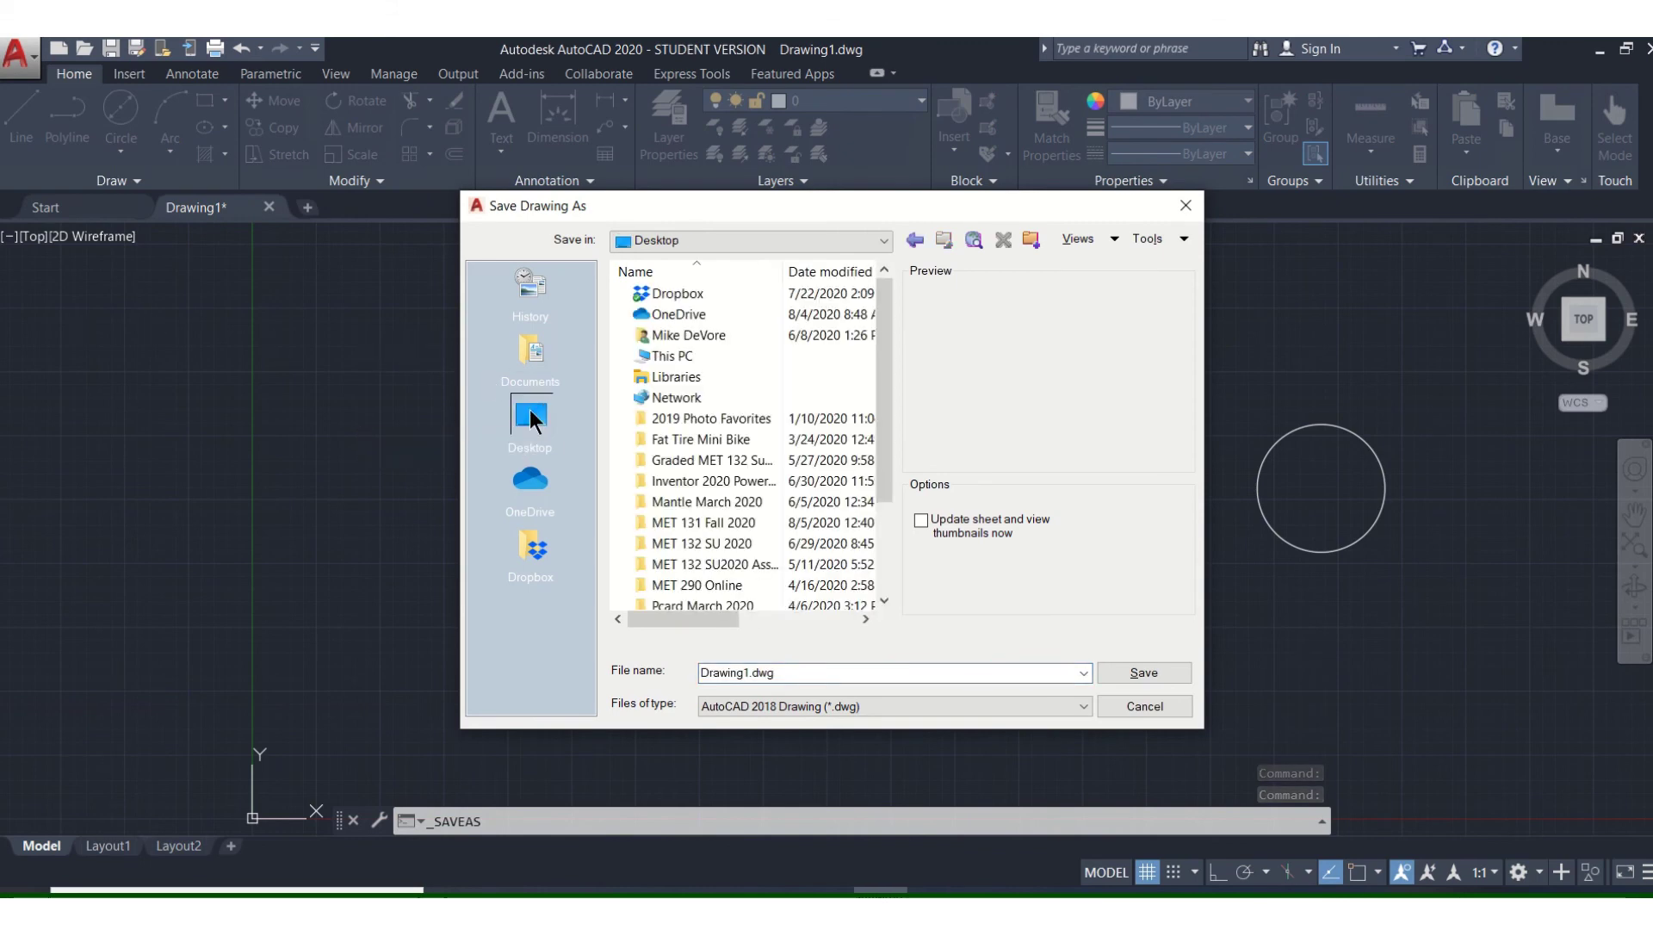
{"action": "double_click", "coordinate": [715, 522]}
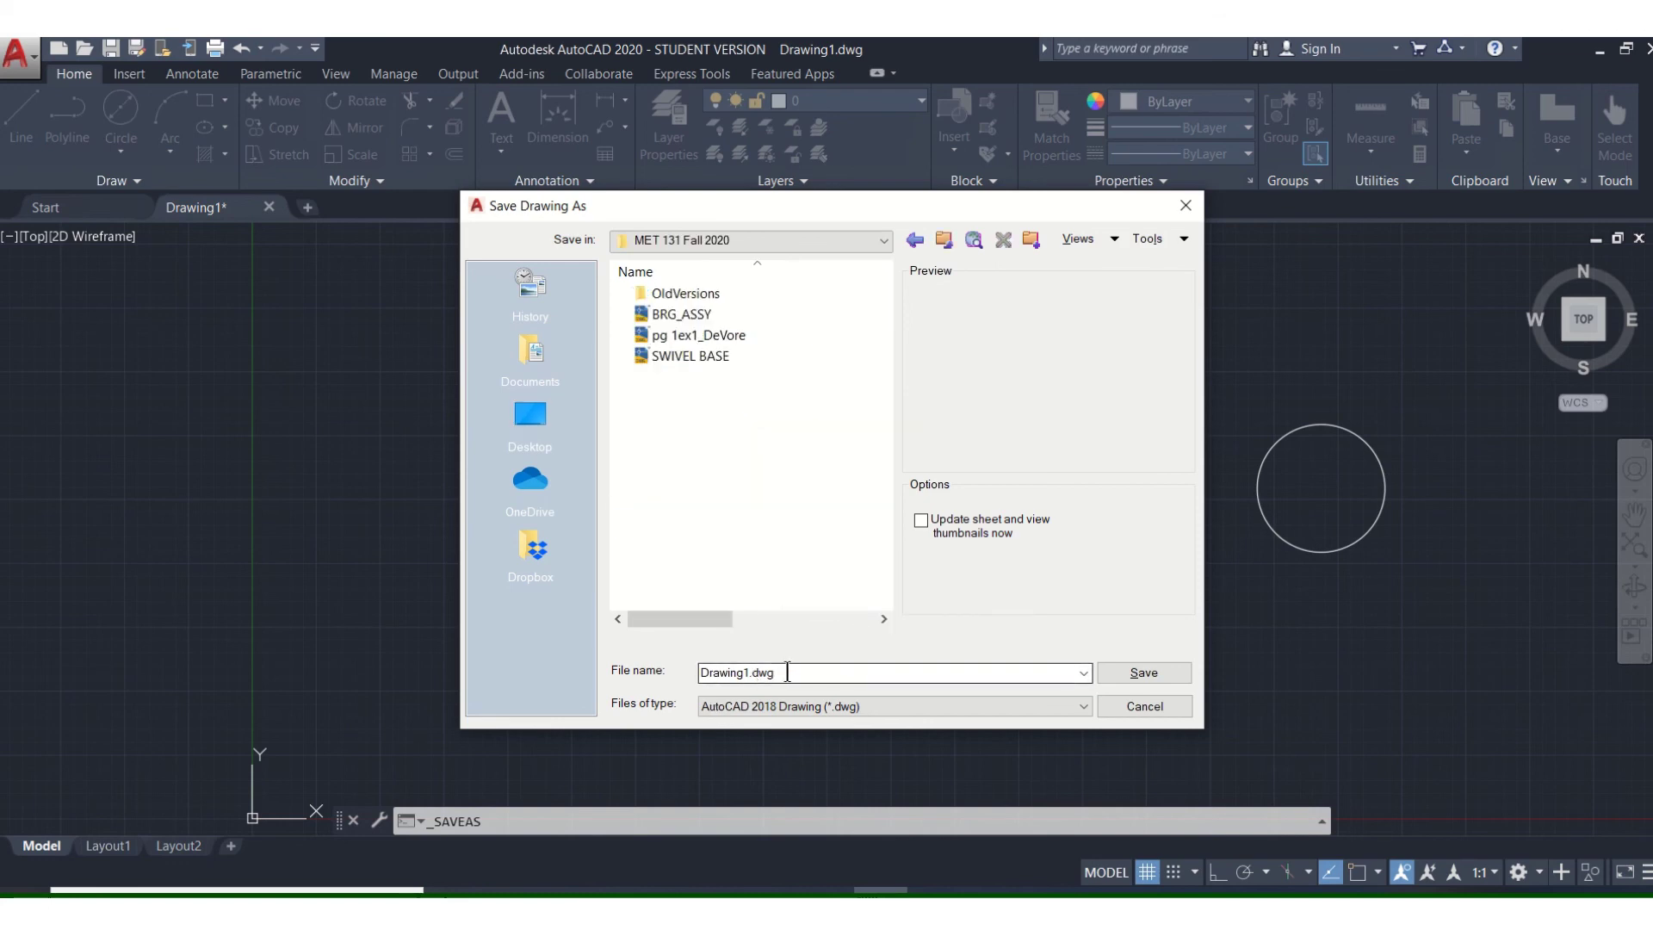
{"action": "left_click_drag", "start_coordinate": [778, 673], "coordinate": [710, 675]}
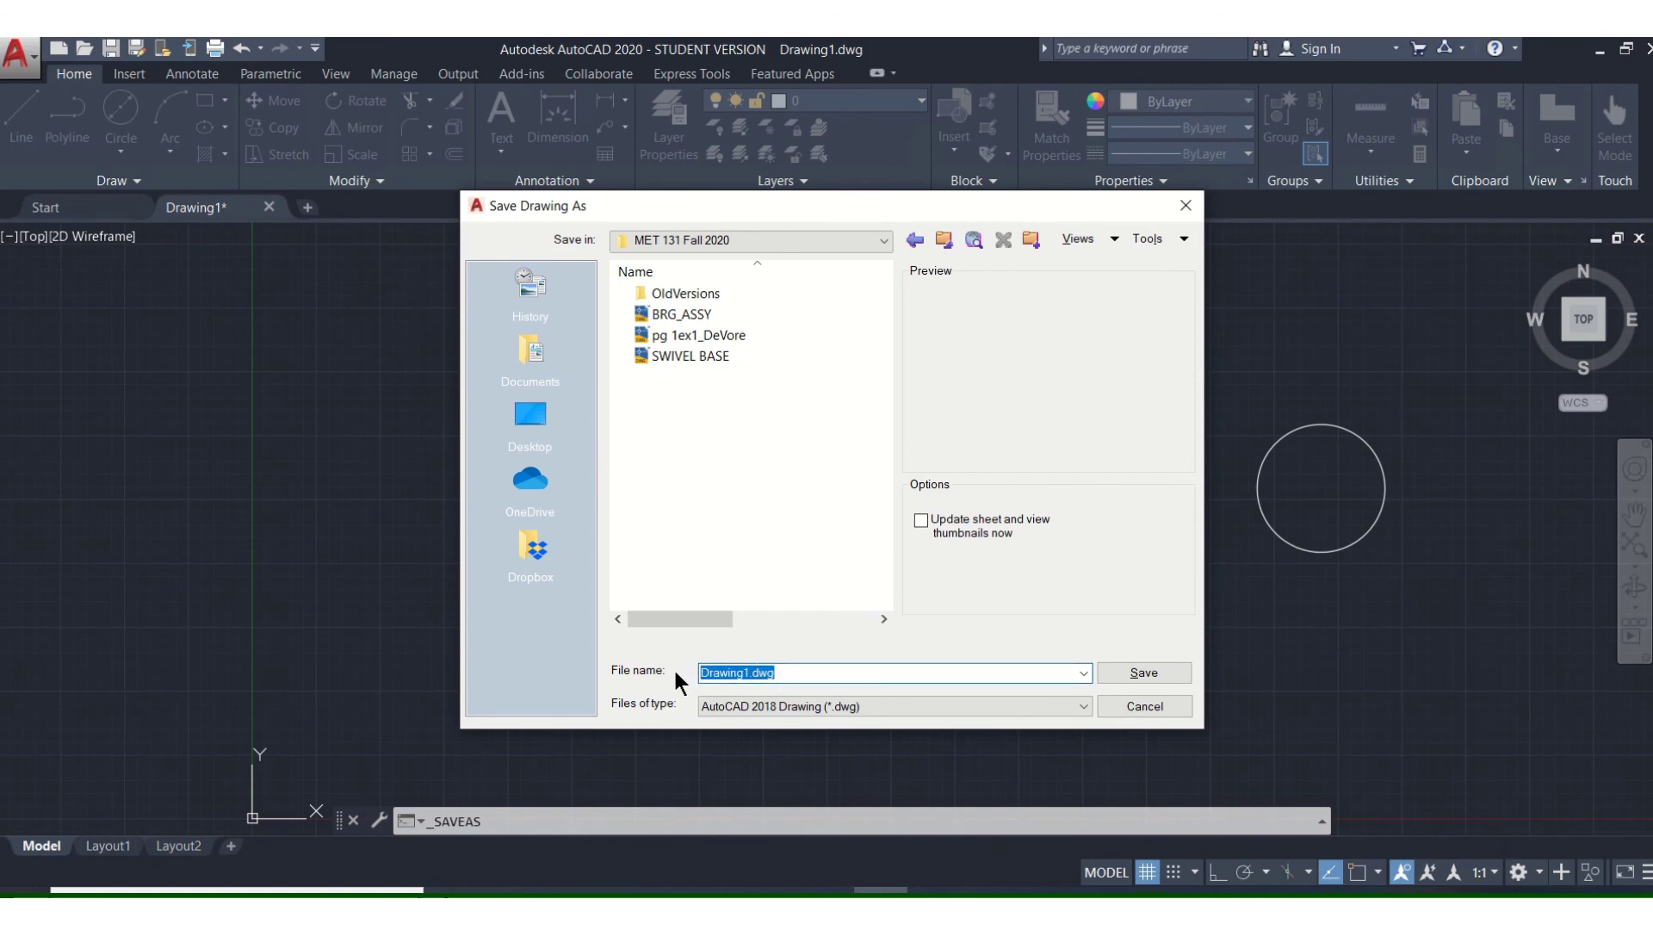
{"action": "type", "text": "Practice dwg"}
{"action": "left_click", "coordinate": [1138, 672]}
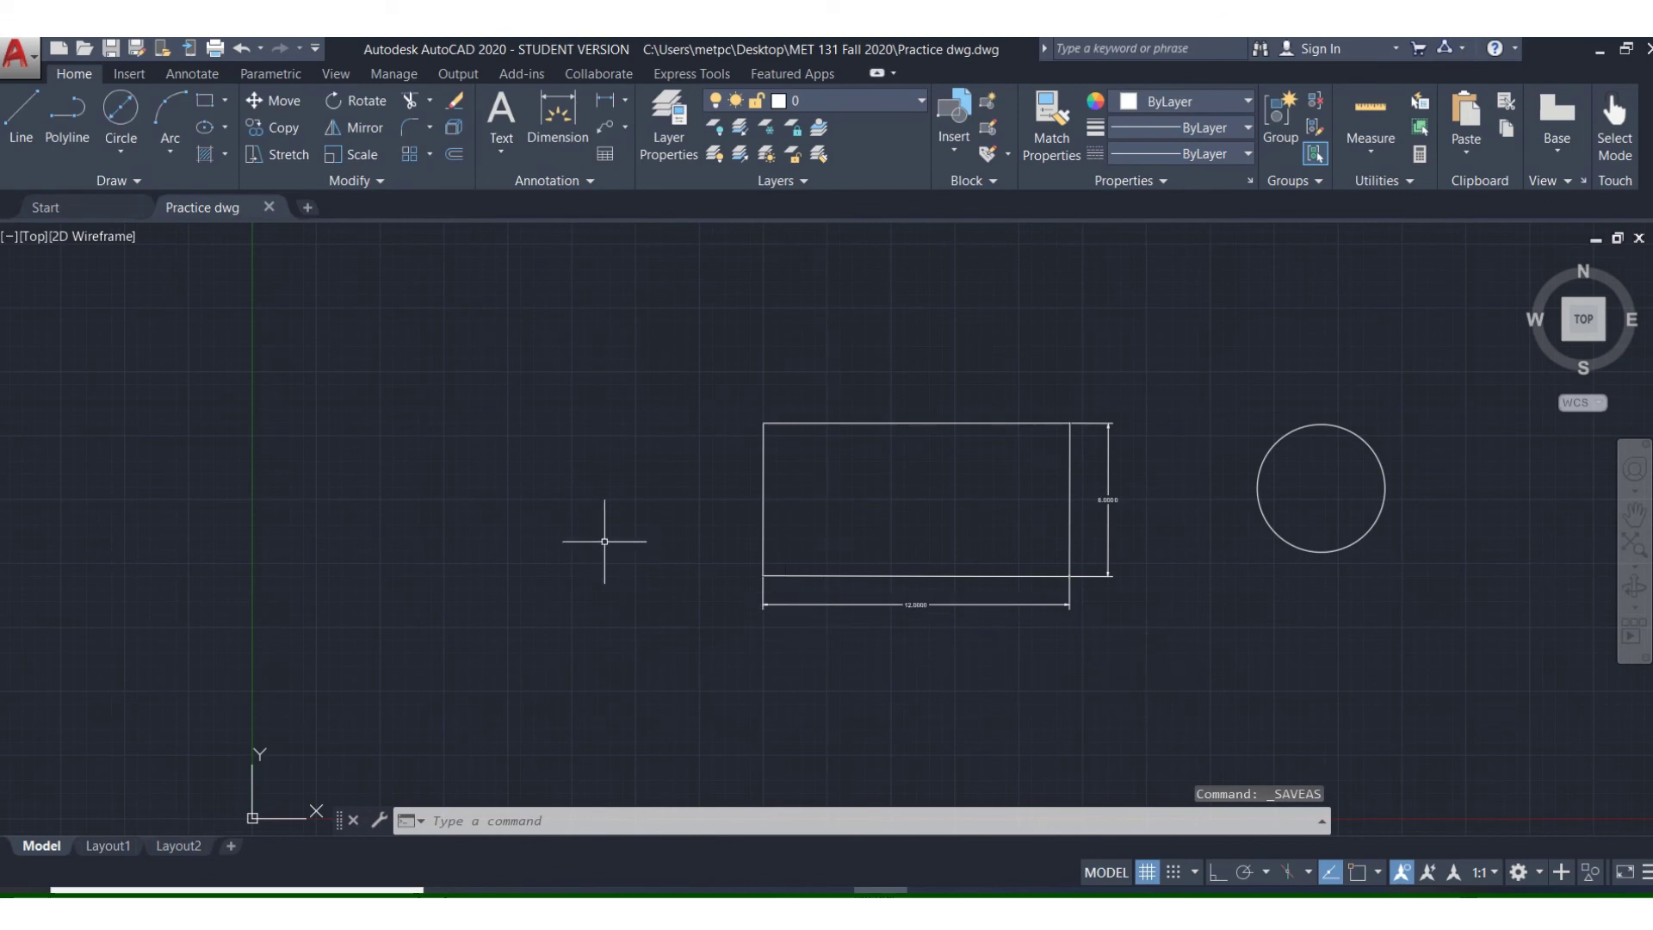
Look at the plot settings for the drawing and leave them without plotting
{"action": "left_click", "coordinate": [7, 58]}
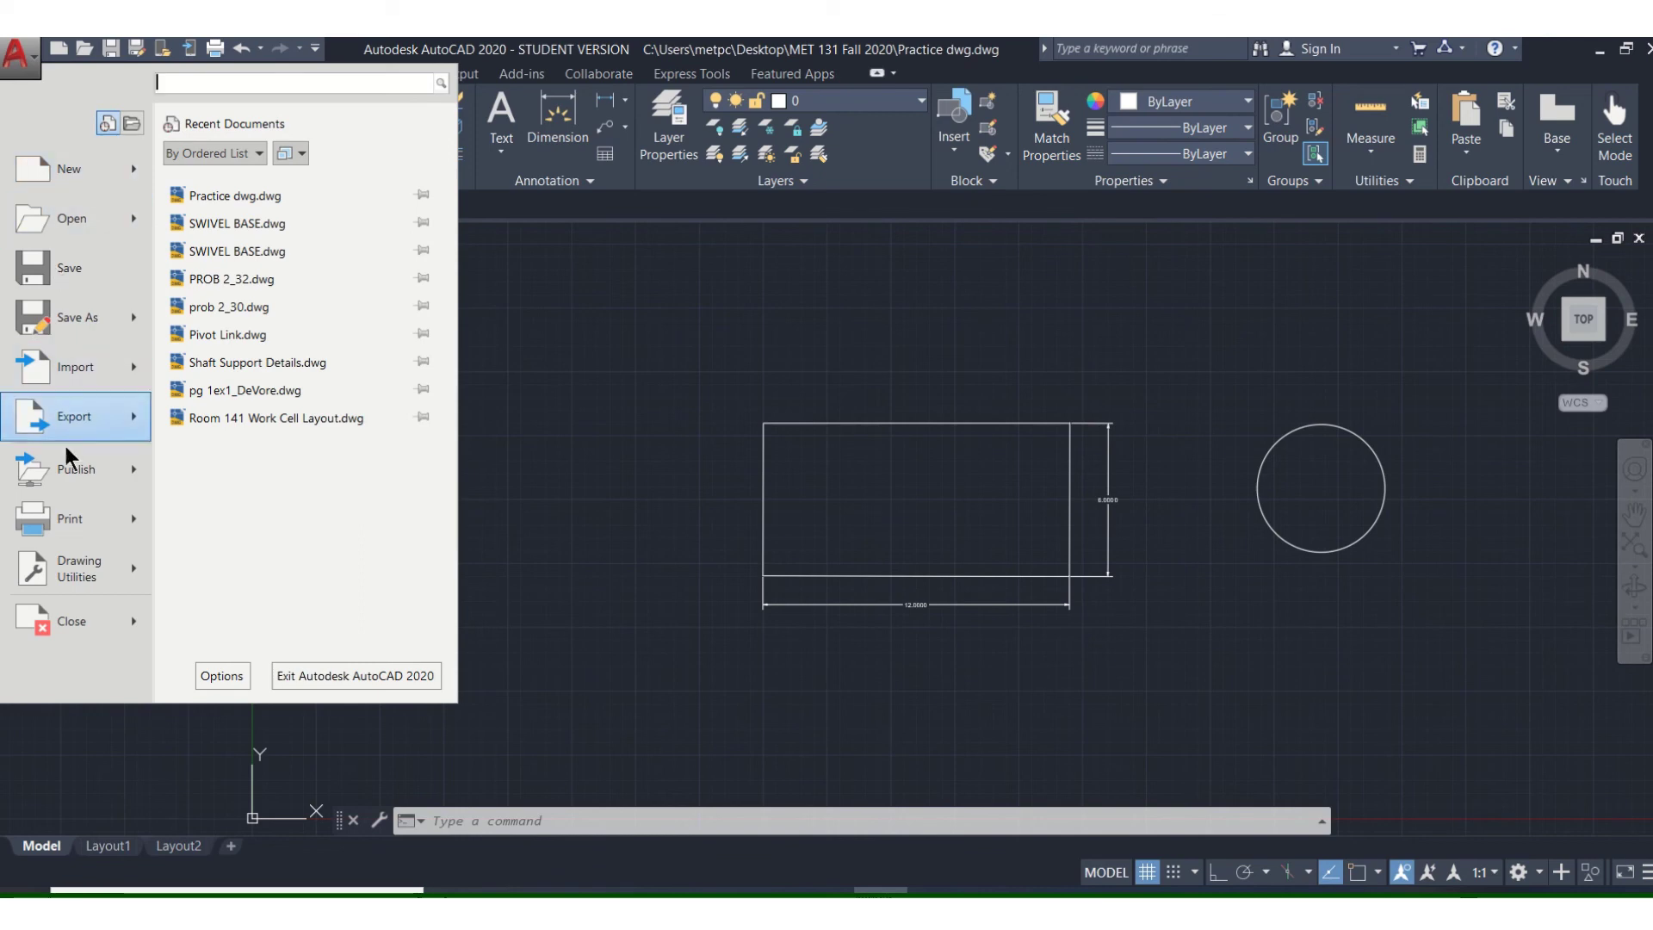
{"action": "left_click", "coordinate": [97, 516]}
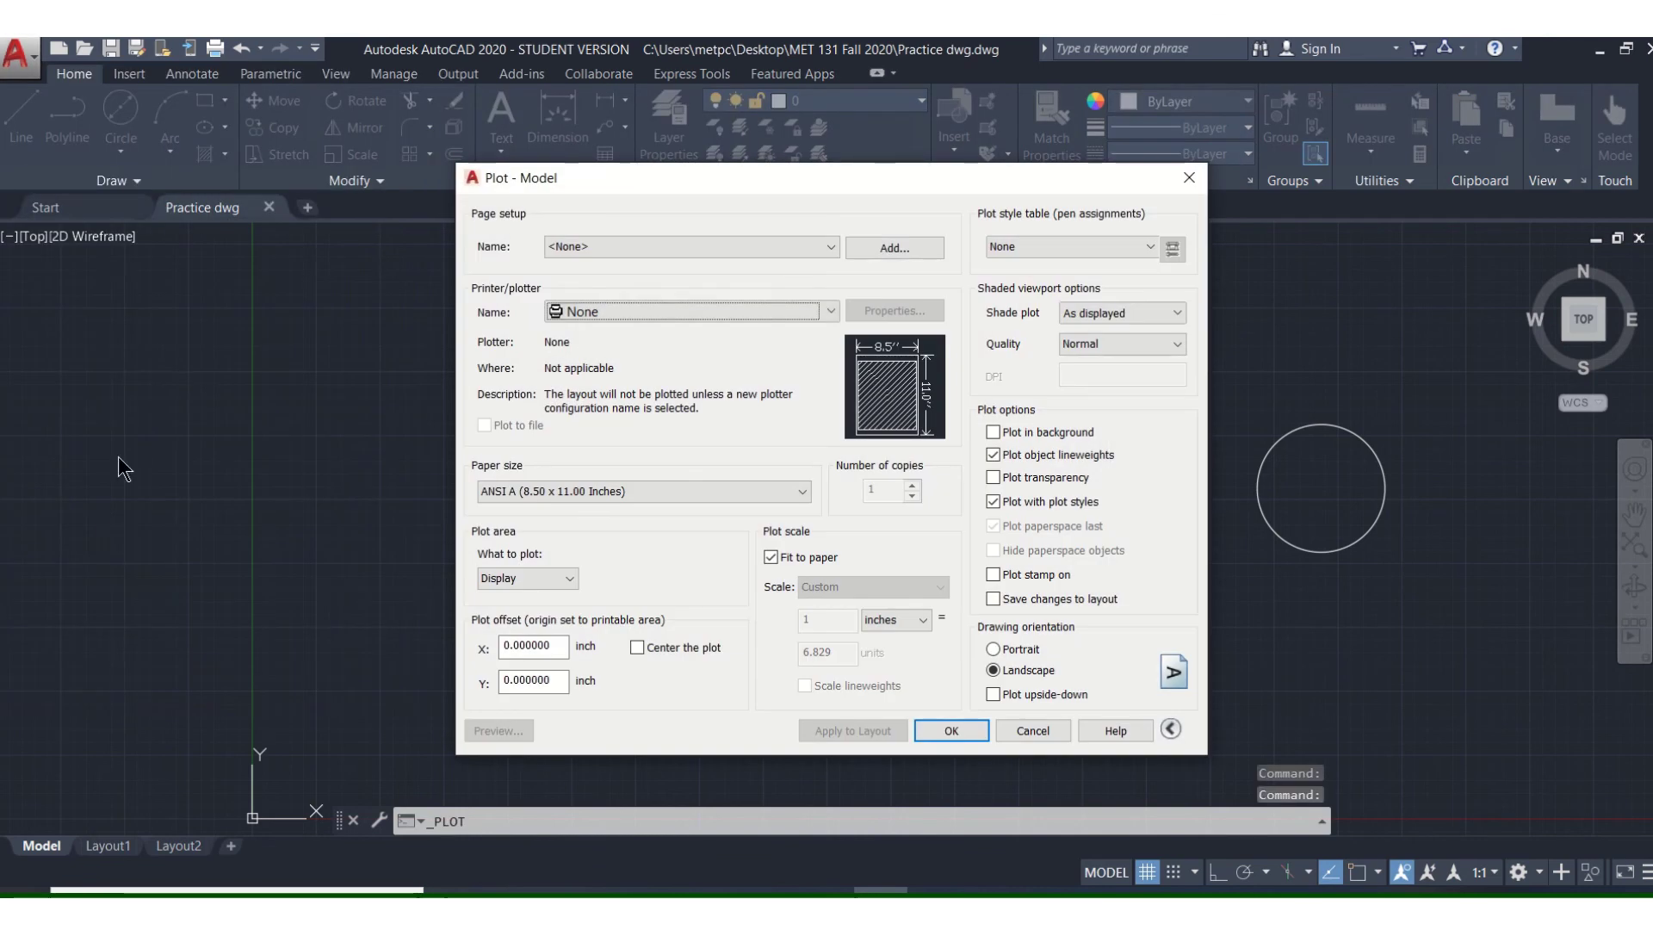
{"action": "left_click", "coordinate": [1057, 729]}
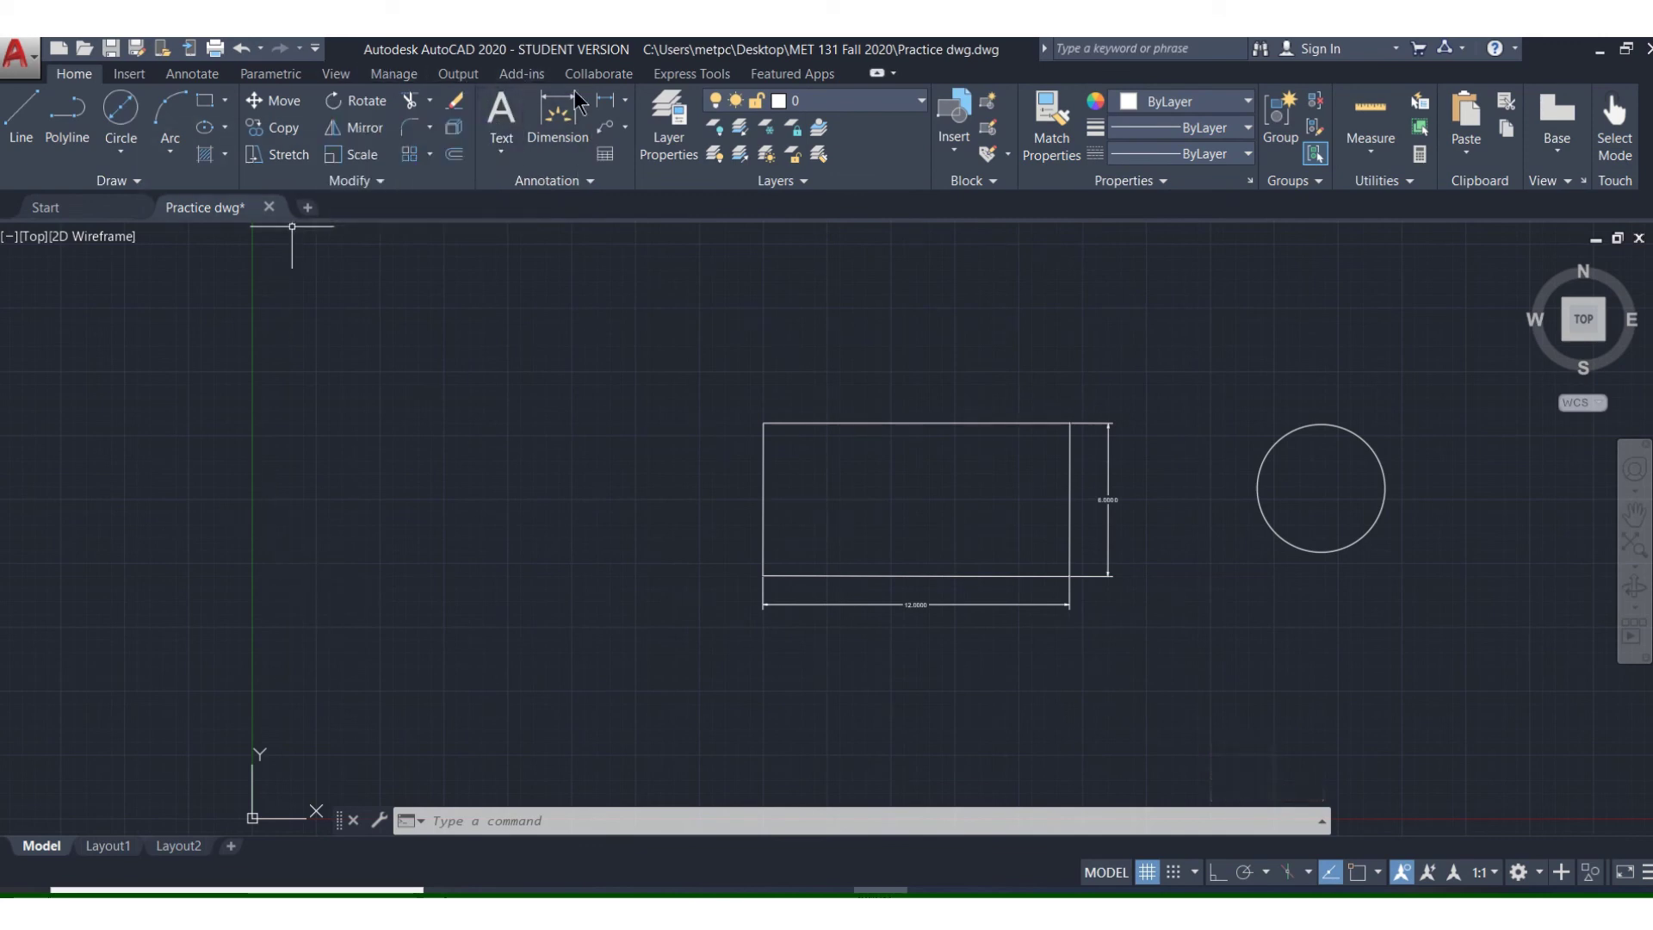
Place a multiline text box starting left of the rectangle and enter the author's full name in it
{"action": "left_click", "coordinate": [501, 112]}
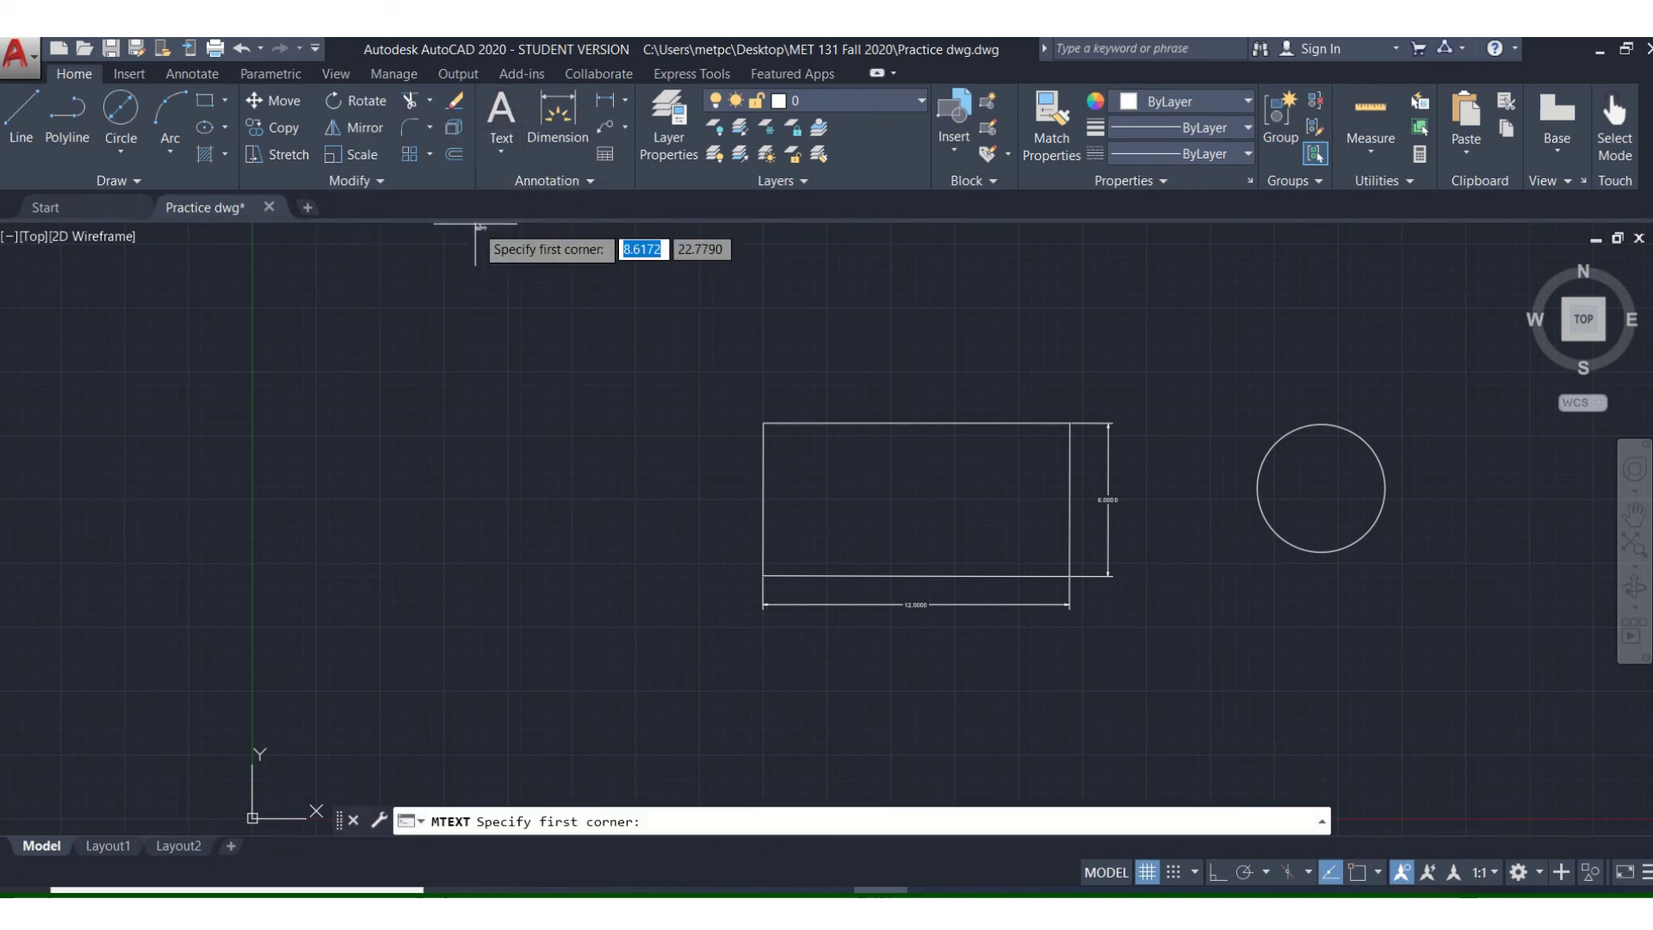
{"action": "left_click", "coordinate": [306, 419]}
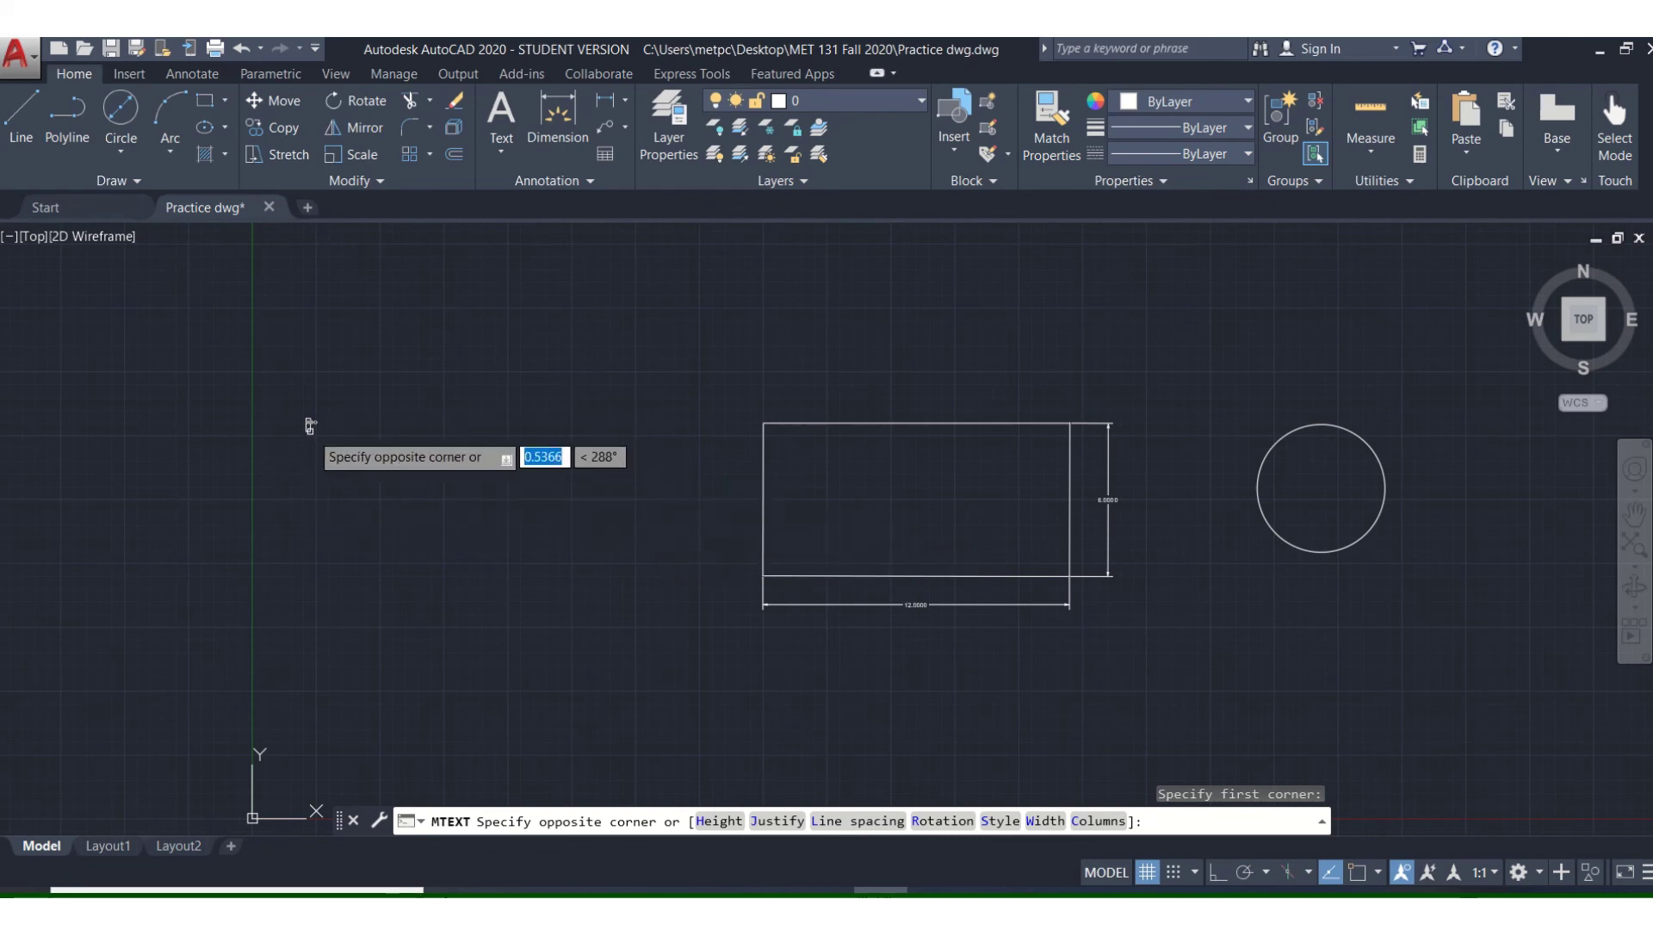
{"action": "left_click", "coordinate": [671, 518]}
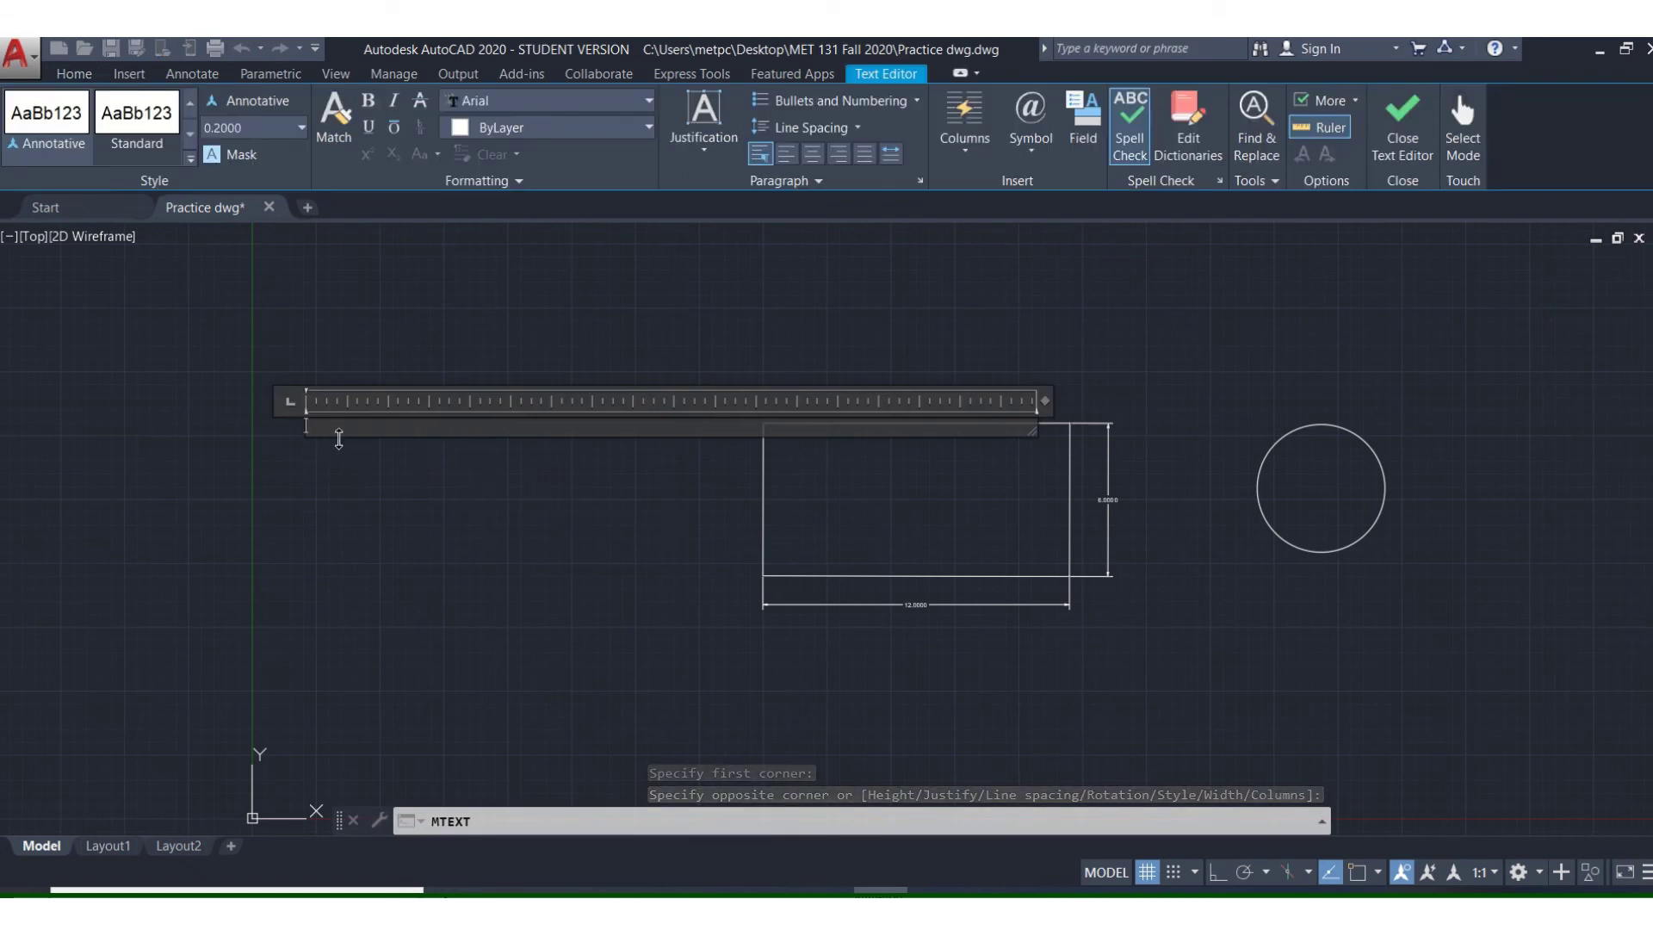
{"action": "type", "text": "Mik"}
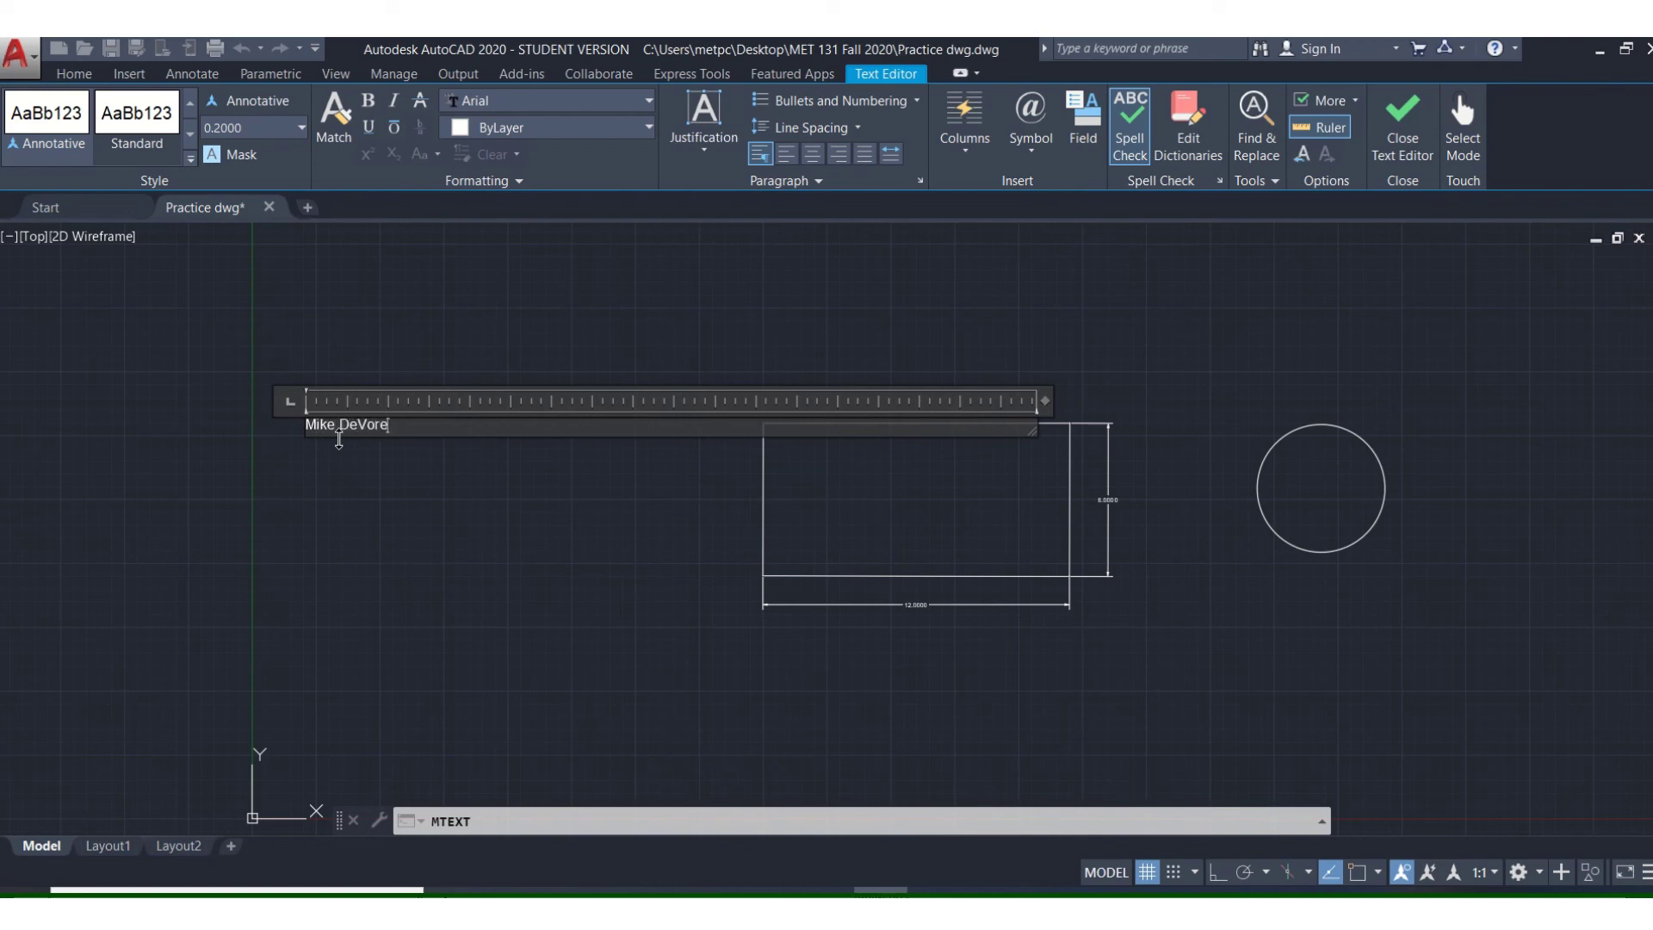
{"action": "type", "text": "e DeVore"}
Add several blank lines below the name in the text box and delete them again
{"action": "key", "text": "Return"}
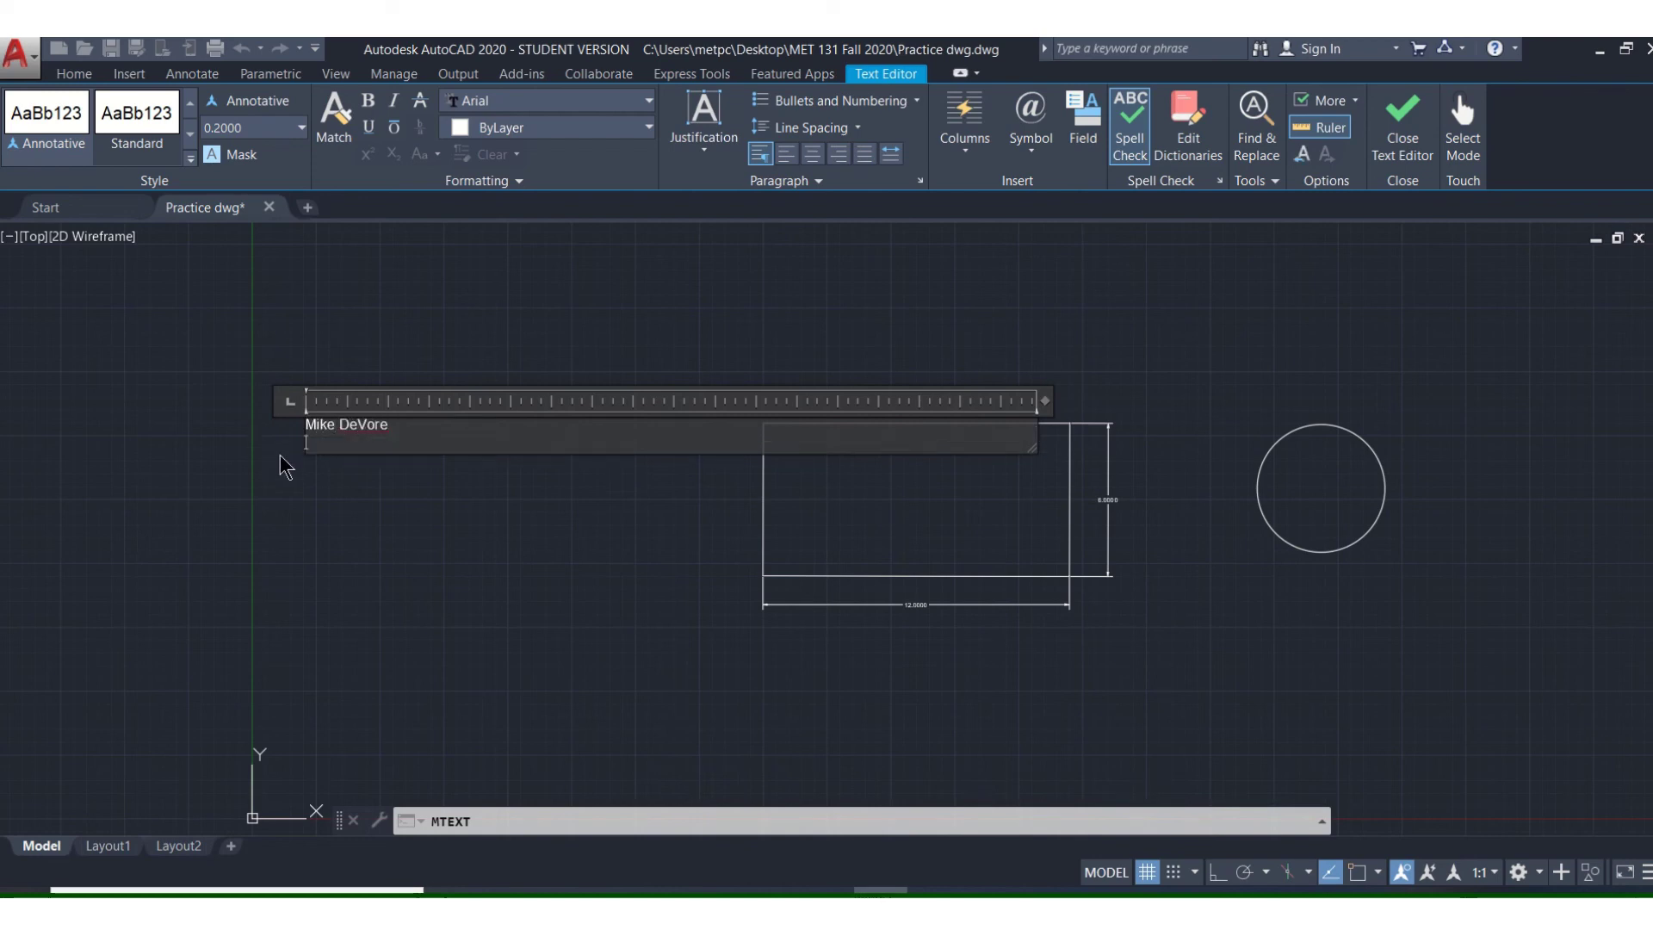
{"action": "key", "text": "Return"}
{"action": "key", "text": "Return"}
{"action": "key", "text": "Return"}
{"action": "key", "text": "Return"}
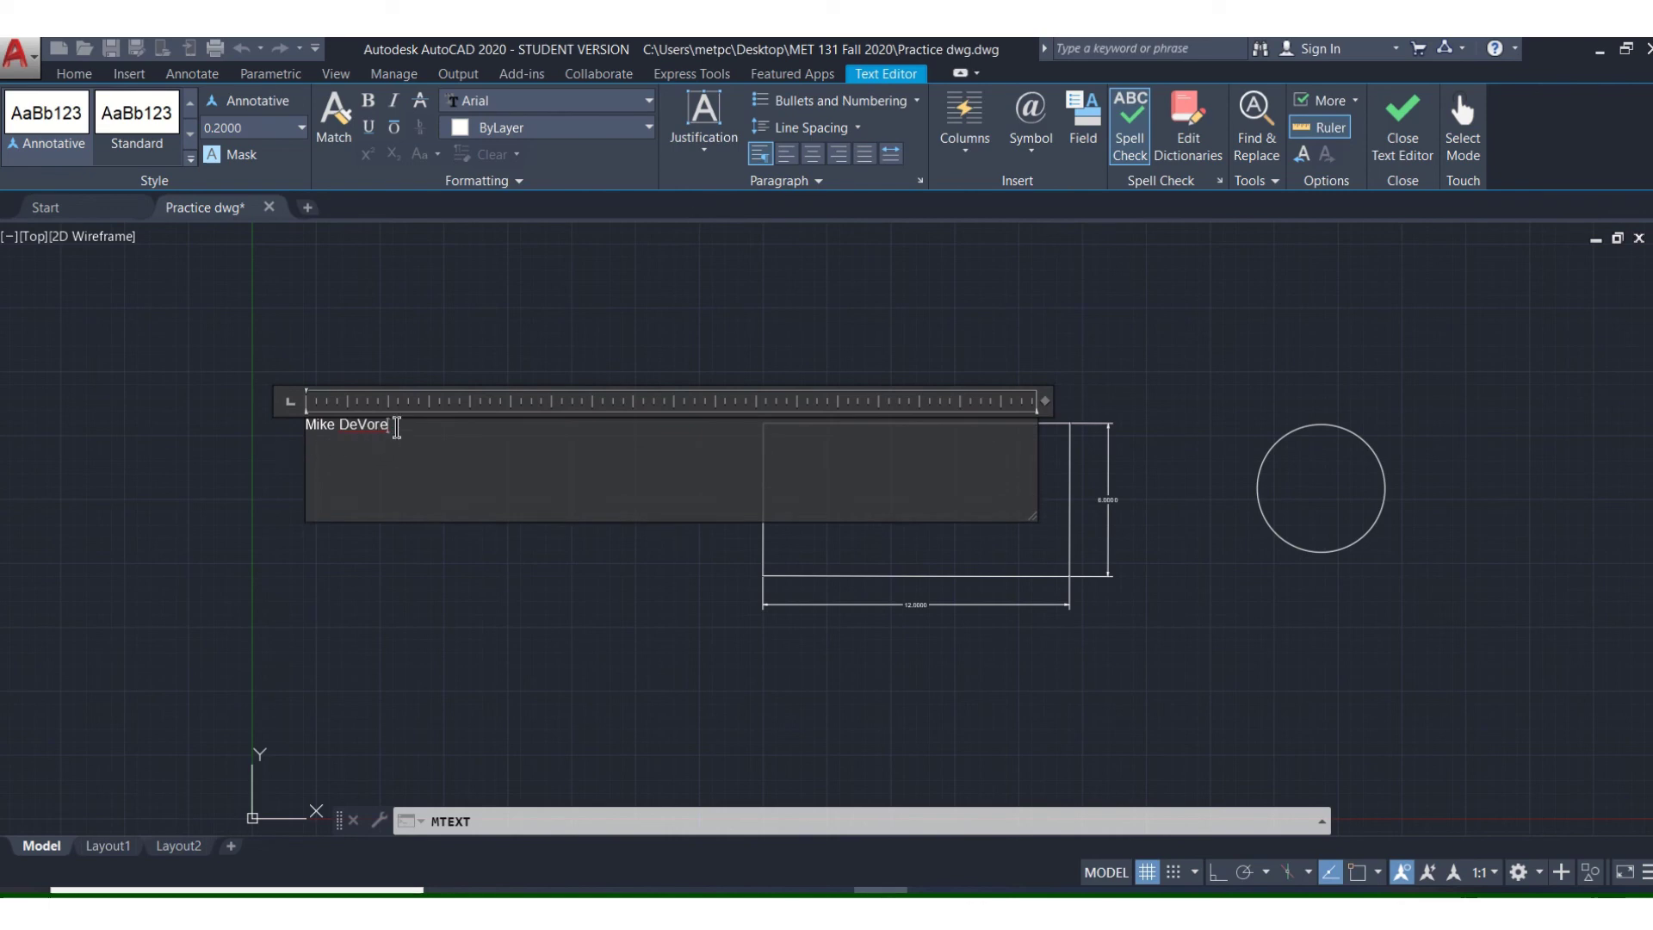
{"action": "key", "text": "Delete"}
{"action": "key", "text": "Delete"}
{"action": "key", "text": "Delete"}
{"action": "key", "text": "Delete"}
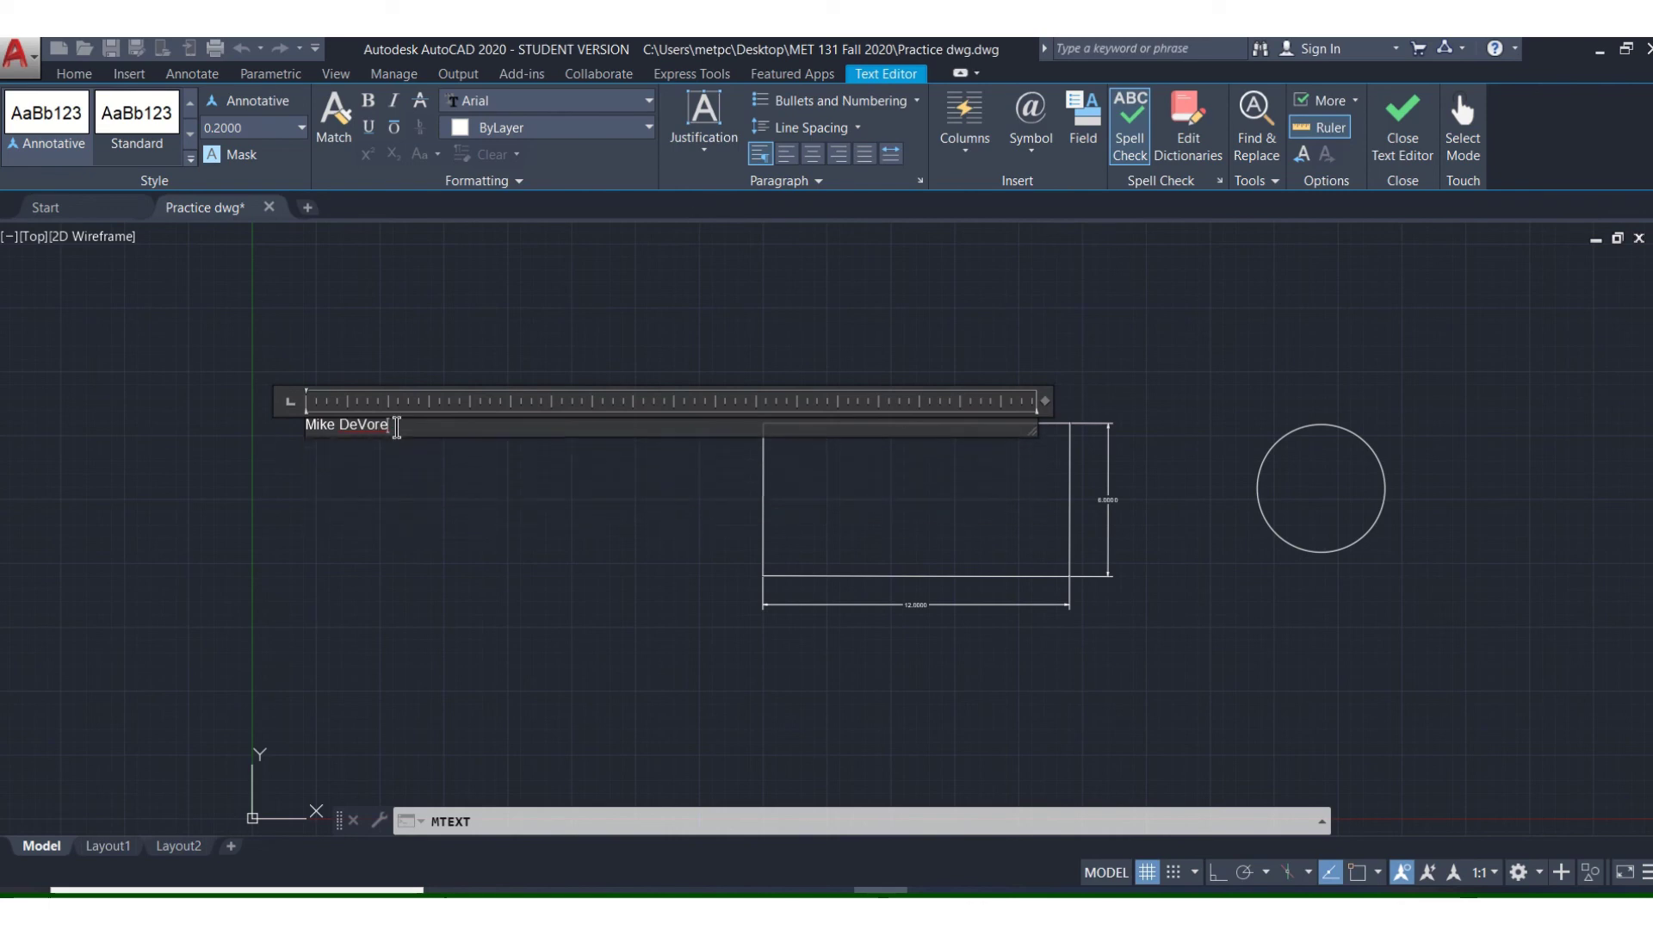
Finish the multiline text and inspect the placed name up close and in the whole drawing
{"action": "left_click", "coordinate": [1422, 108]}
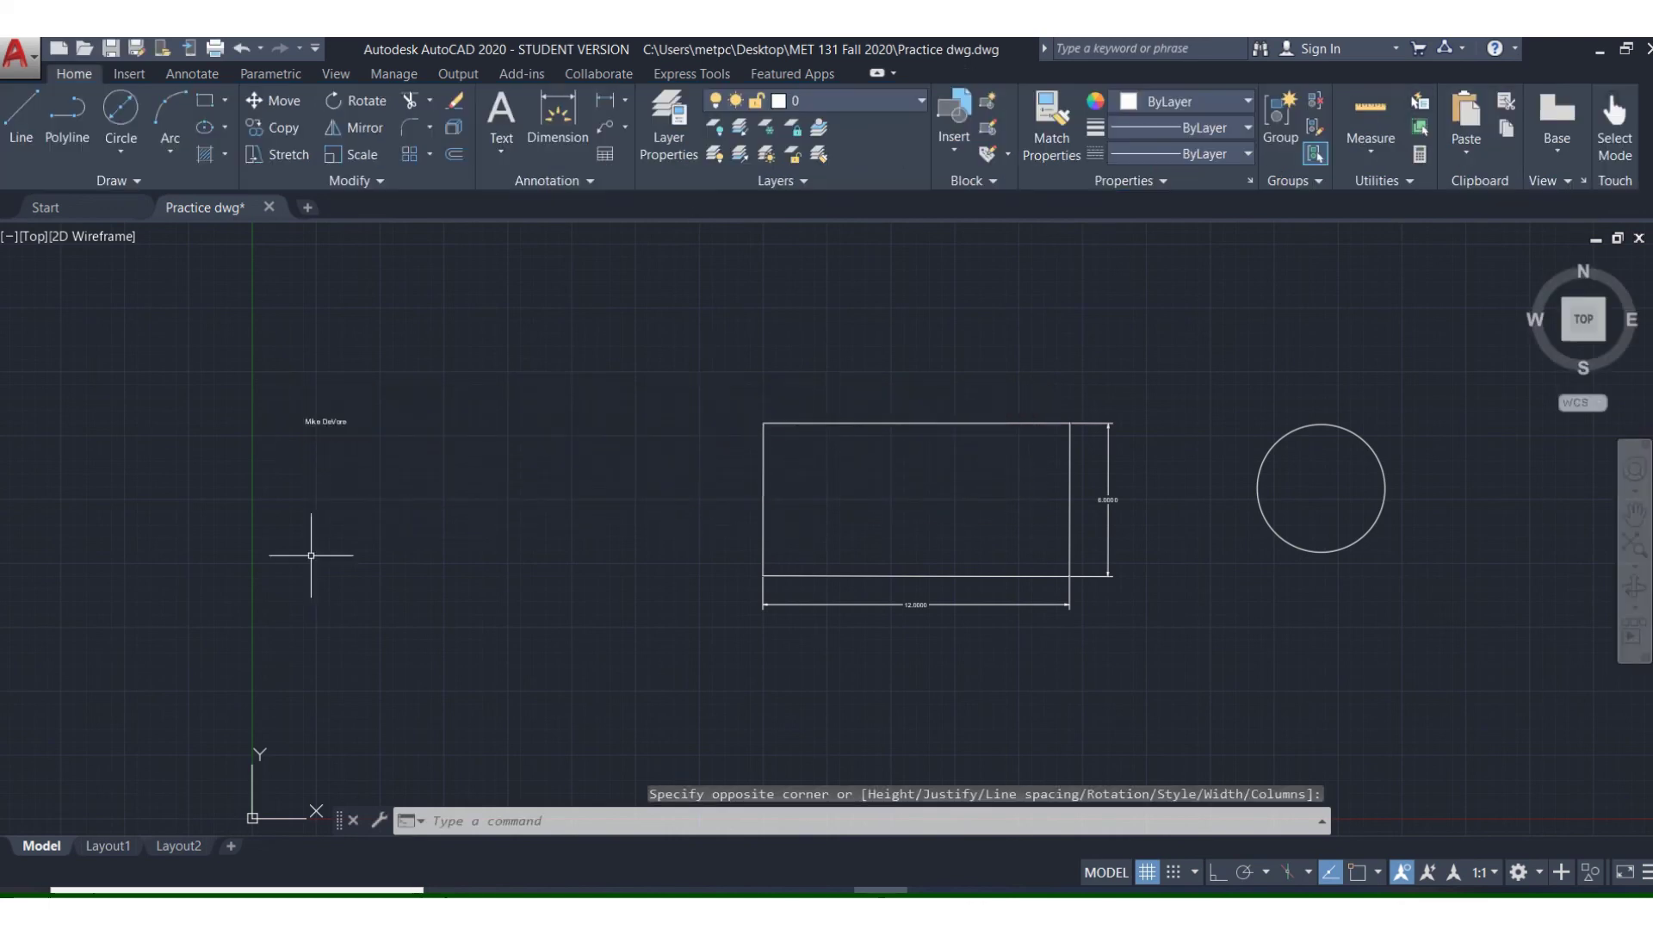
{"action": "scroll", "coordinate": [387, 434], "scroll_direction": "up", "scroll_amount": 8}
{"action": "middle_click_drag", "start_coordinate": [225, 459], "coordinate": [242, 454]}
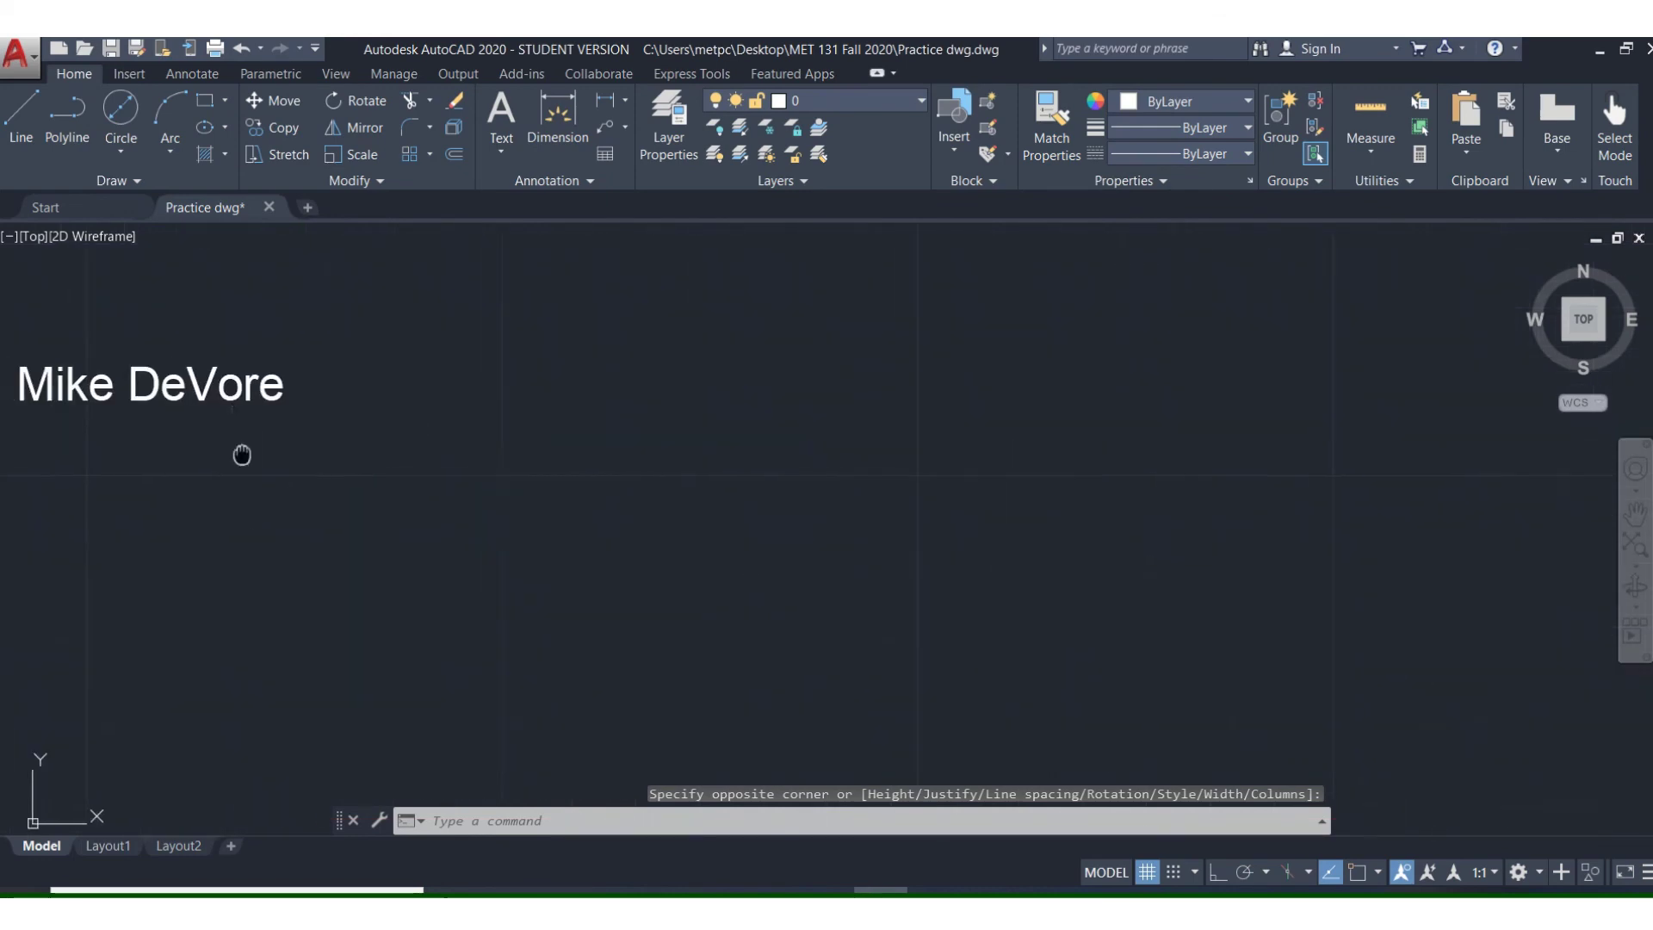
{"action": "scroll", "coordinate": [535, 454], "scroll_direction": "down", "scroll_amount": 8}
{"action": "mouse_move", "coordinate": [841, 527]}
{"action": "middle_mouse_down"}
{"action": "mouse_move", "coordinate": [702, 488]}
{"action": "mouse_move", "coordinate": [563, 483]}
{"action": "middle_mouse_up"}
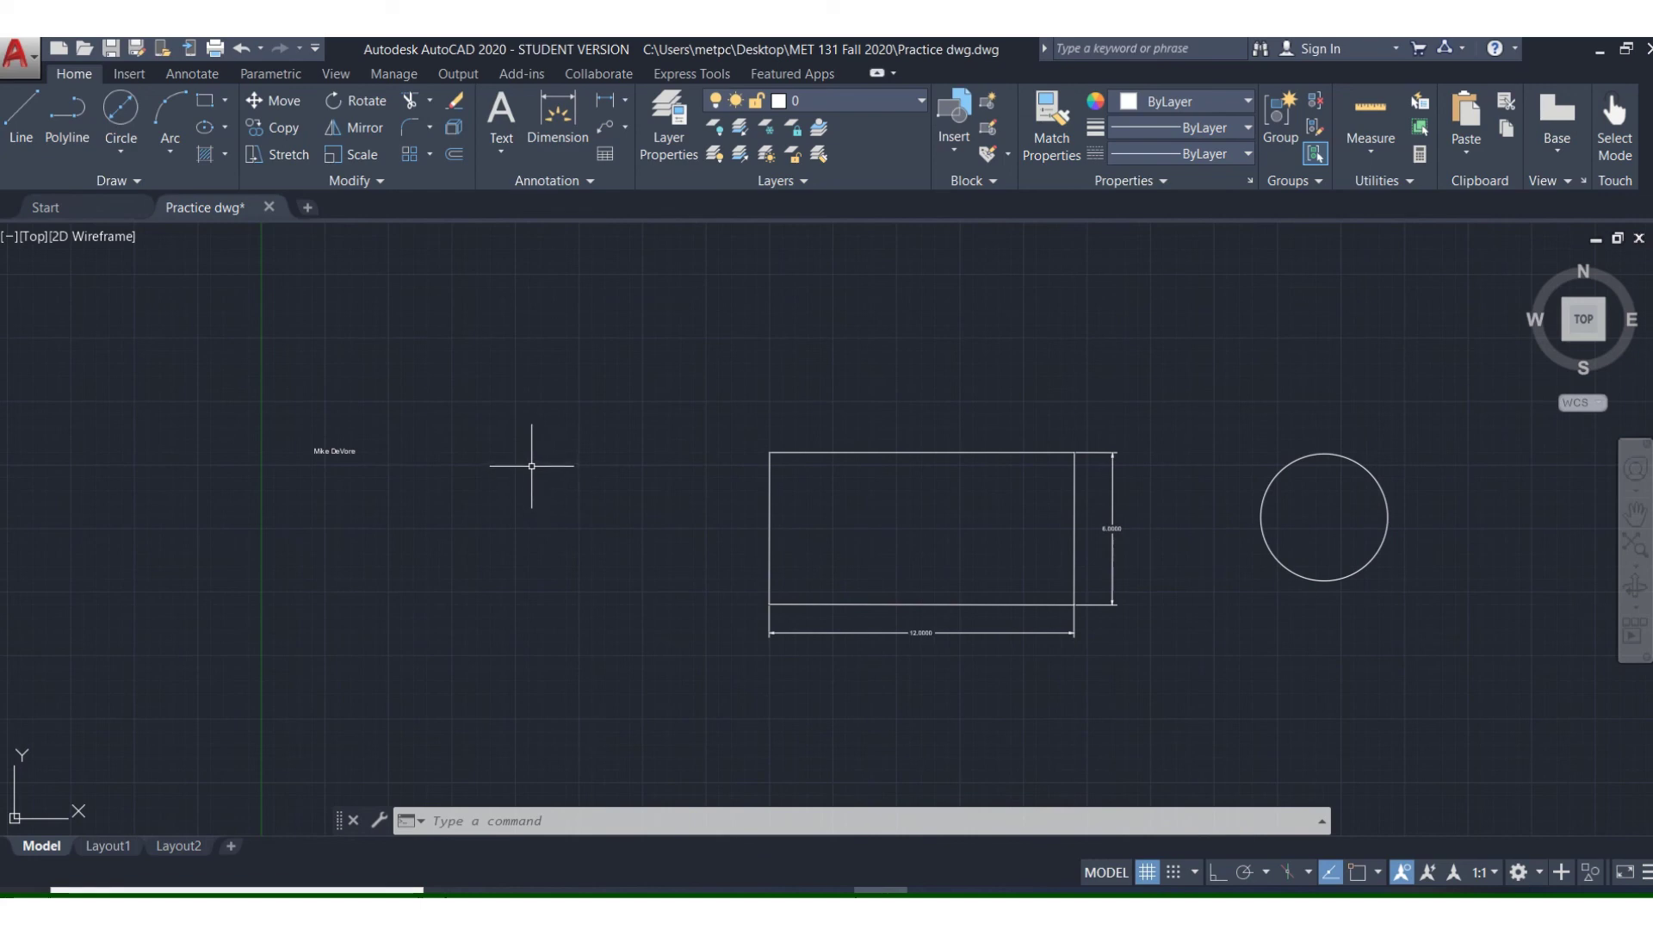